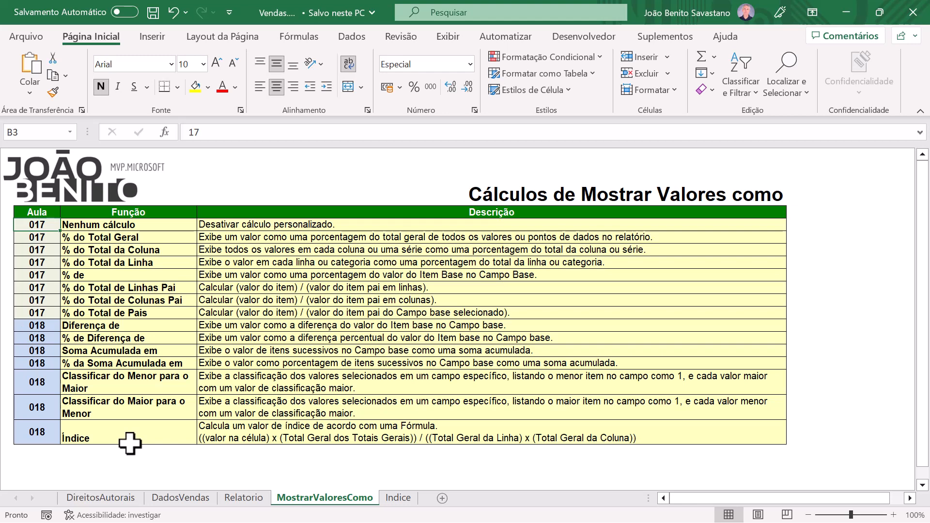
Step: Display the field list for the pivot table on the Relatorio sheet
{"action": "left_click", "coordinate": [248, 501]}
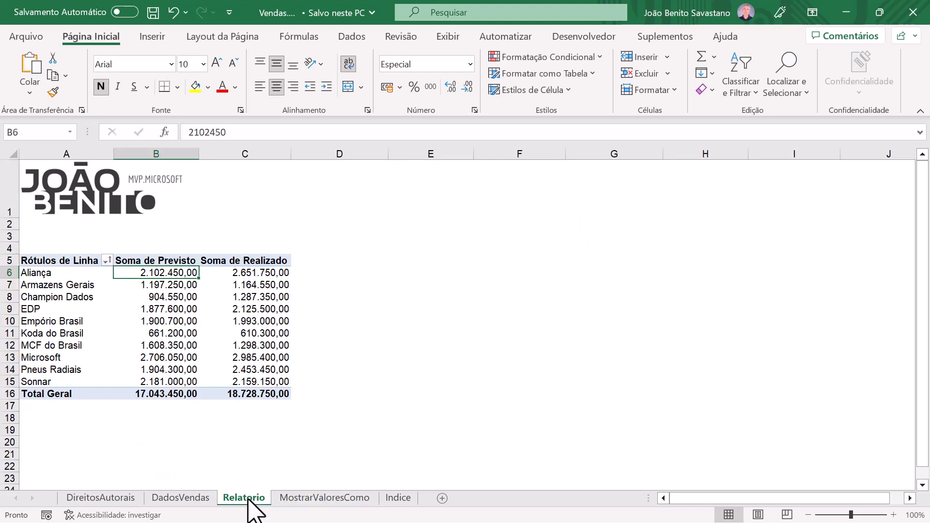
{"action": "left_click", "coordinate": [135, 331]}
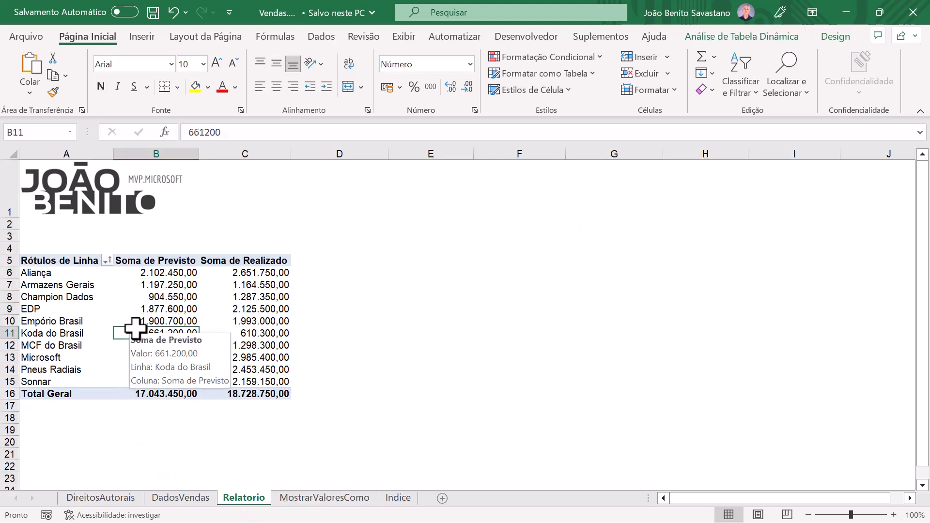
{"action": "left_click", "coordinate": [742, 36]}
{"action": "left_click", "coordinate": [800, 94]}
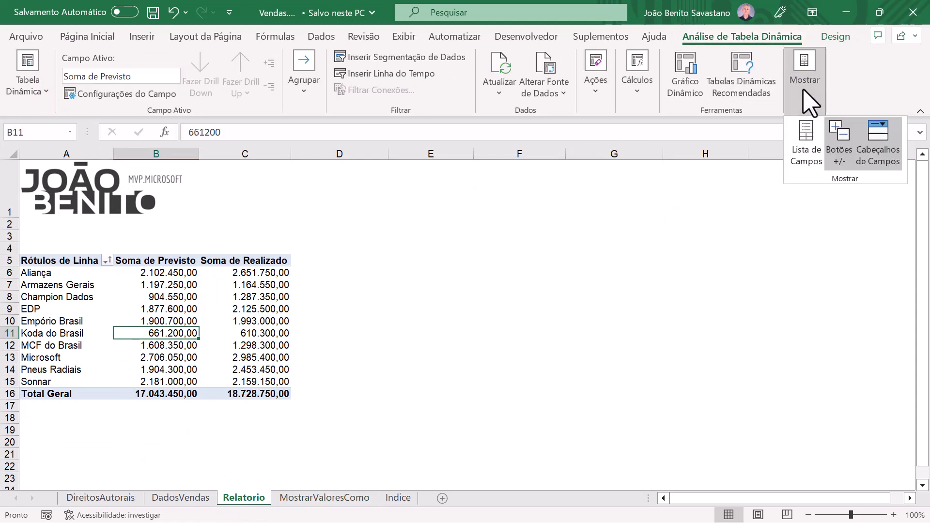
{"action": "left_click", "coordinate": [804, 161]}
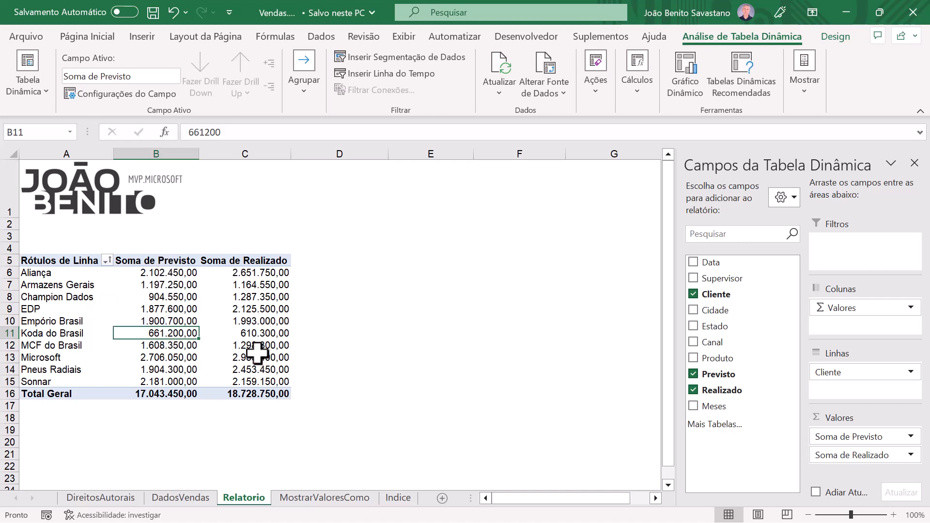
Step: Remove Soma de Previsto from the pivot table values and add Realizado a second time below Soma de Realizado
{"action": "mouse_move", "coordinate": [257, 344]}
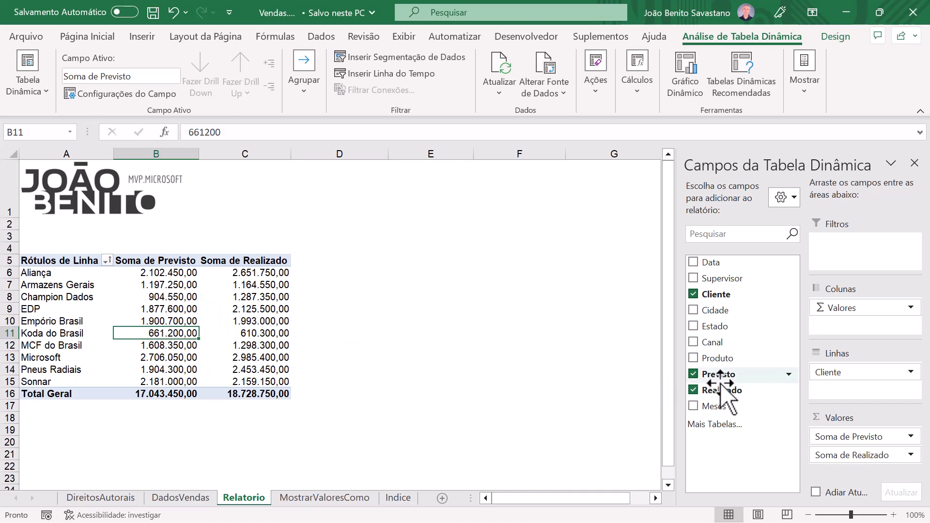
{"action": "left_click_drag", "start_coordinate": [824, 436], "coordinate": [712, 301]}
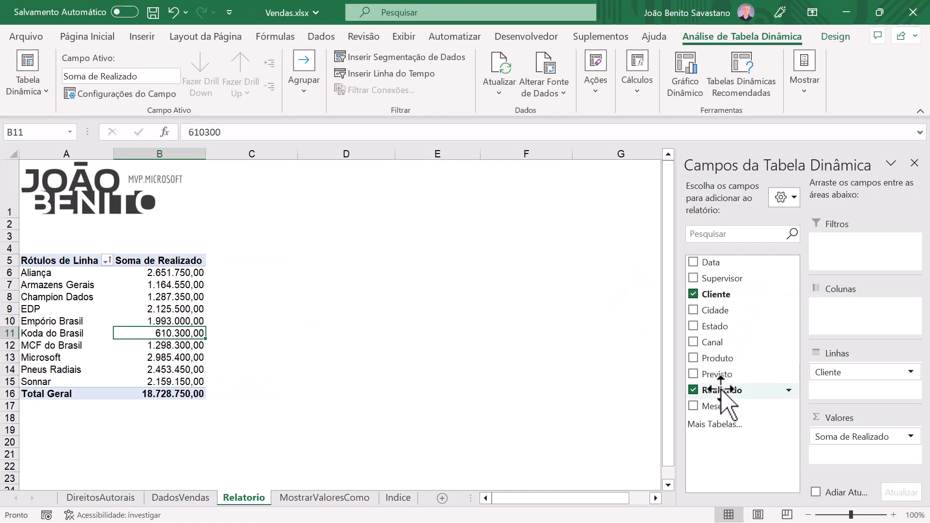
{"action": "left_click_drag", "start_coordinate": [720, 391], "coordinate": [824, 461]}
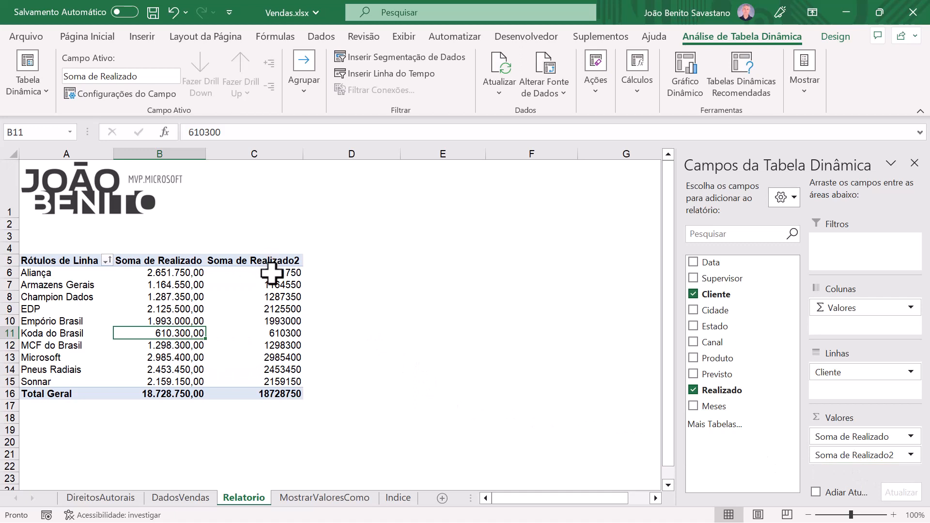
Step: Show the Soma de Realizado2 values as Diferença de, with base field Cliente and base item MCF do Brasil
{"action": "mouse_move", "coordinate": [272, 273]}
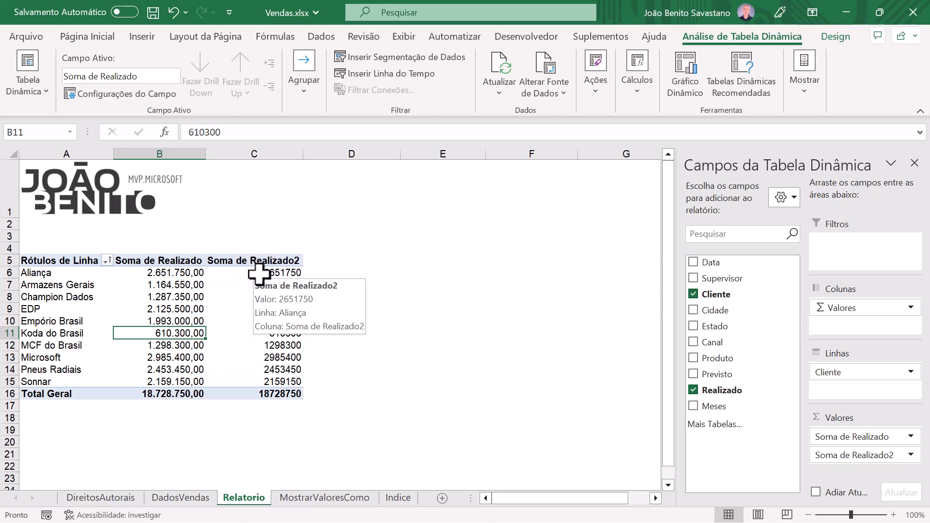
{"action": "left_click", "coordinate": [258, 274]}
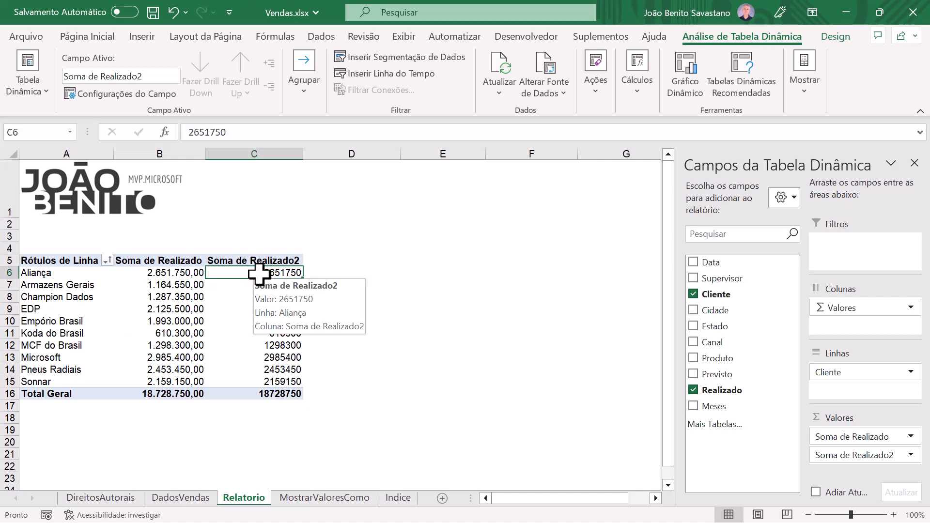
{"action": "right_click", "coordinate": [258, 273]}
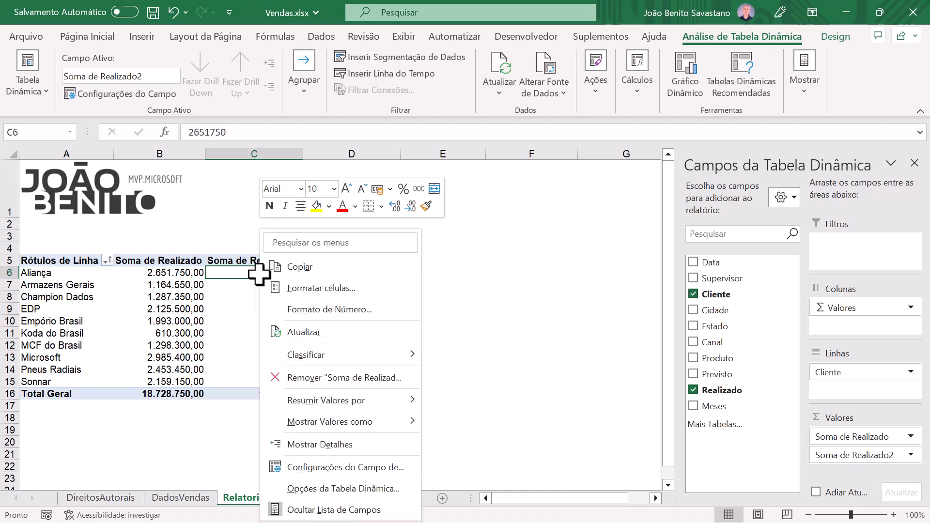
{"action": "mouse_move", "coordinate": [323, 421]}
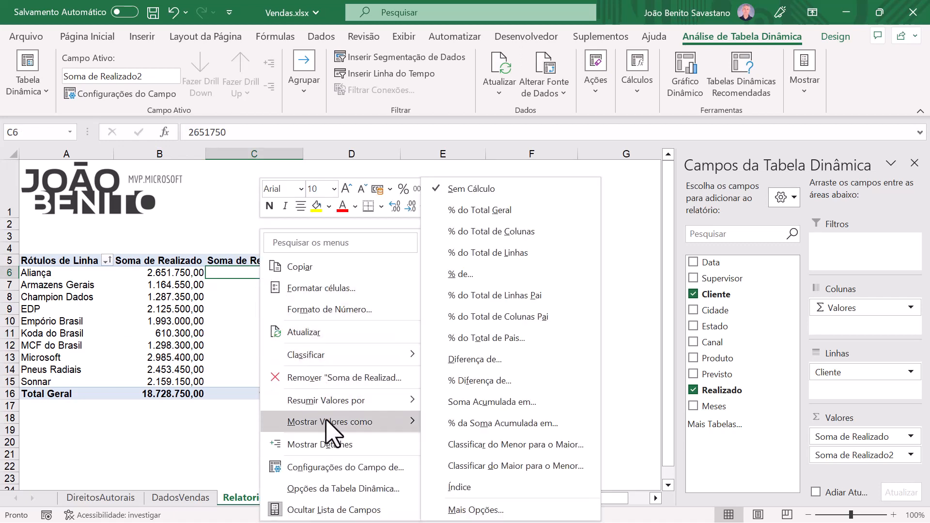
{"action": "left_click", "coordinate": [471, 362]}
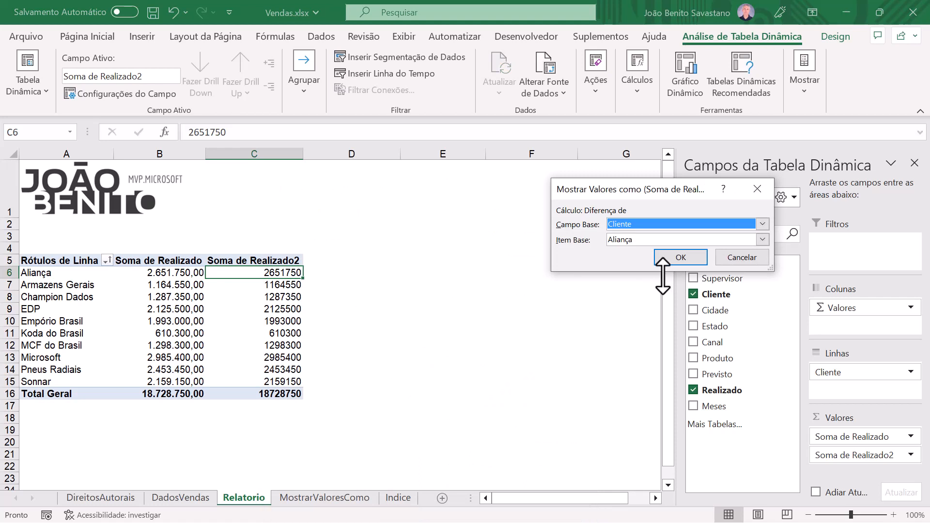
{"action": "left_click", "coordinate": [763, 224]}
{"action": "left_click", "coordinate": [763, 228]}
{"action": "left_click", "coordinate": [763, 240]}
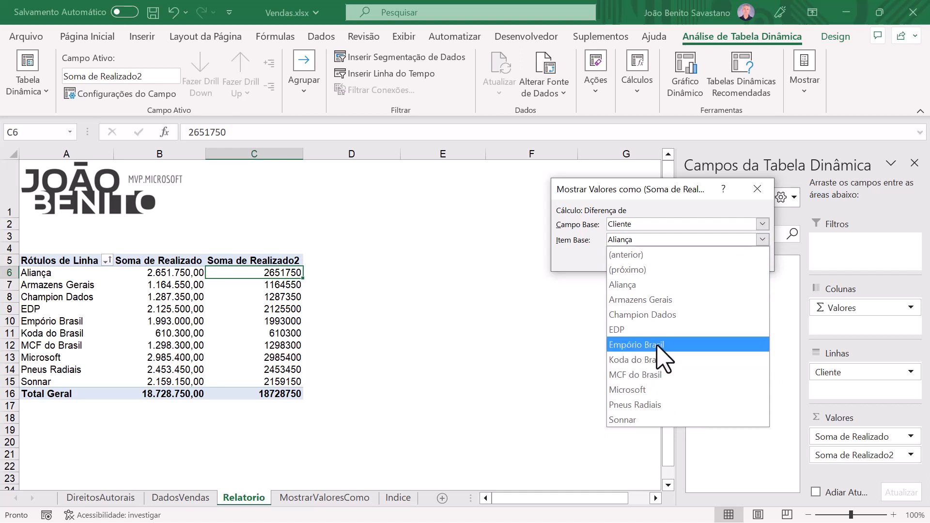
{"action": "left_click", "coordinate": [664, 376]}
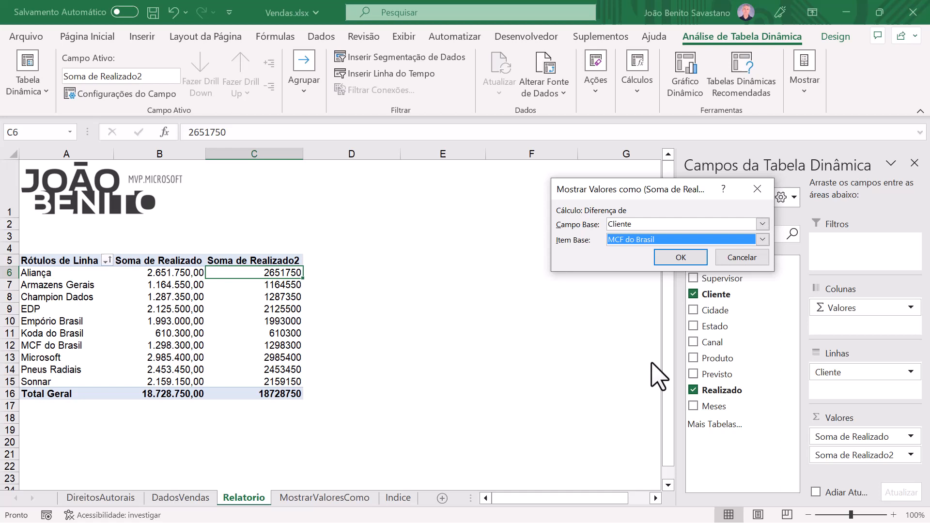
{"action": "left_click", "coordinate": [695, 257]}
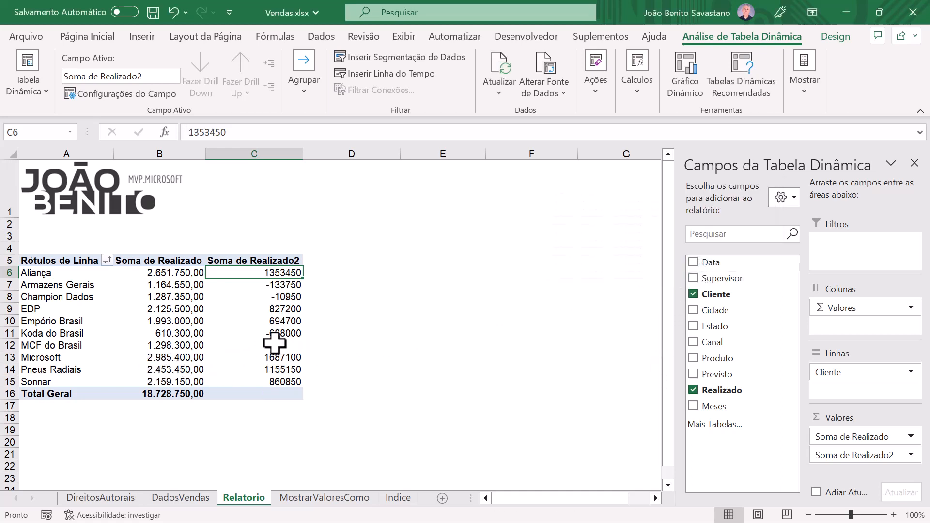
Step: Format the Soma de Realizado2 field as Número with the thousands separator
{"action": "mouse_move", "coordinate": [268, 345]}
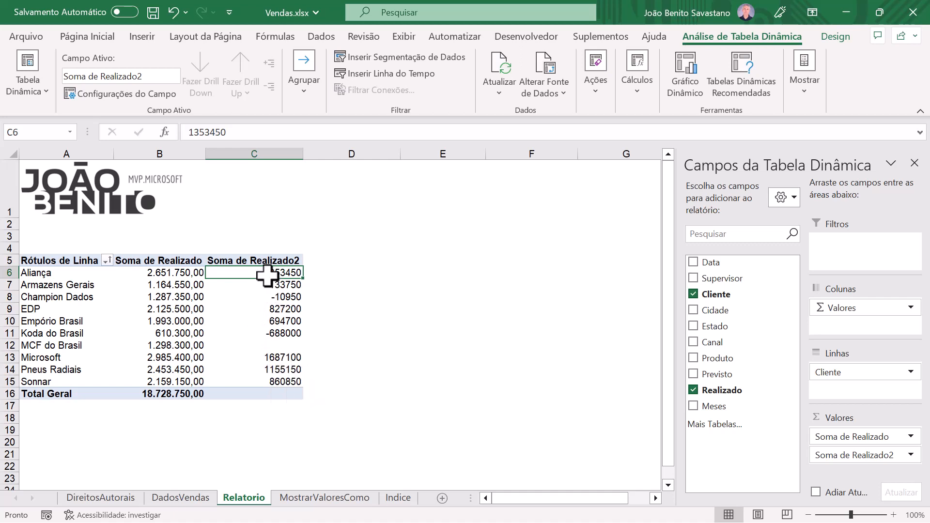
{"action": "mouse_move", "coordinate": [268, 274]}
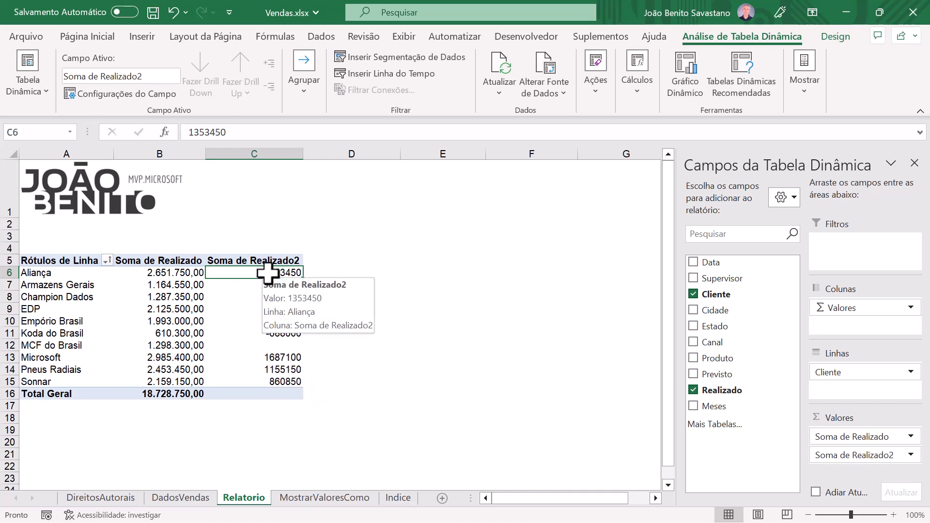
{"action": "right_click", "coordinate": [268, 274]}
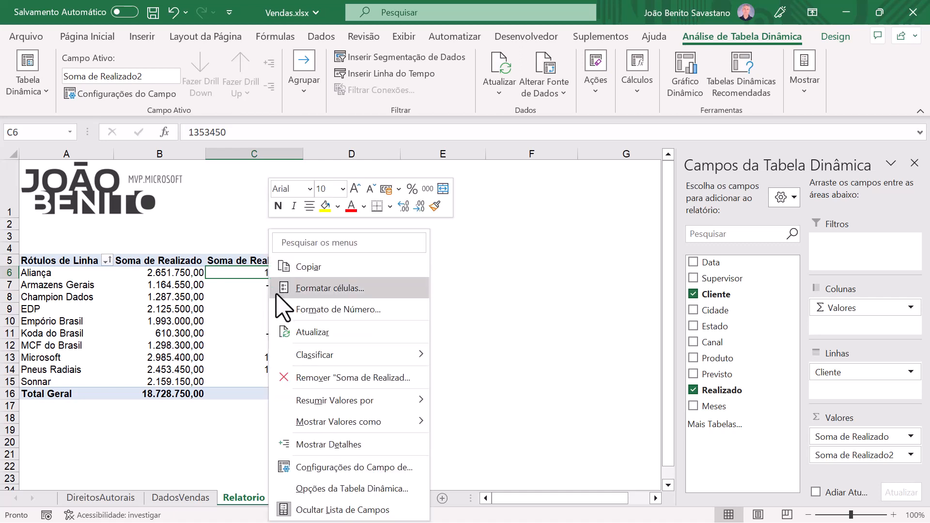
{"action": "left_click", "coordinate": [332, 310]}
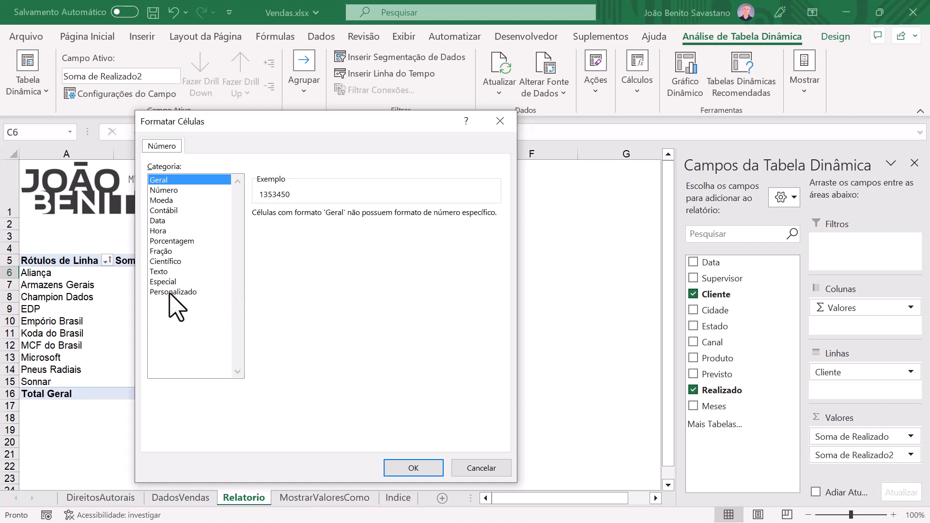
{"action": "left_click", "coordinate": [173, 190]}
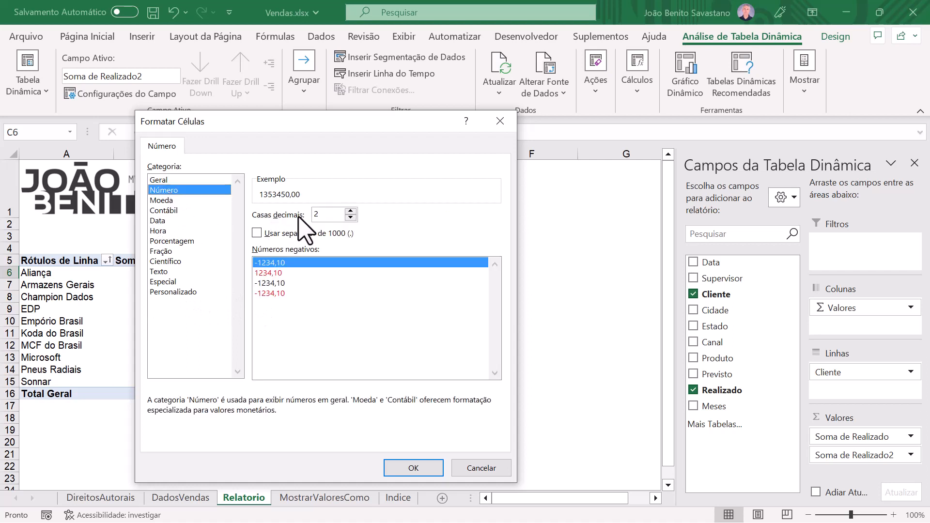
{"action": "left_click", "coordinate": [257, 233]}
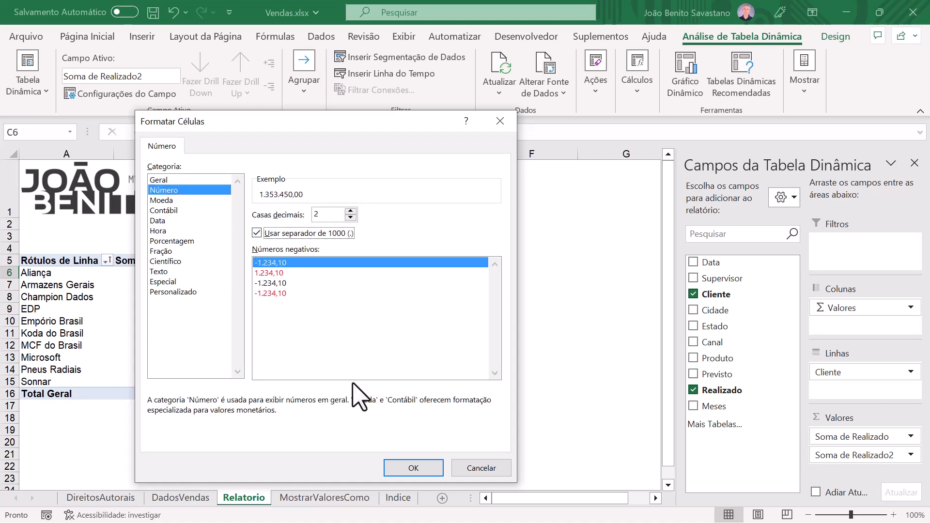
{"action": "left_click", "coordinate": [415, 468]}
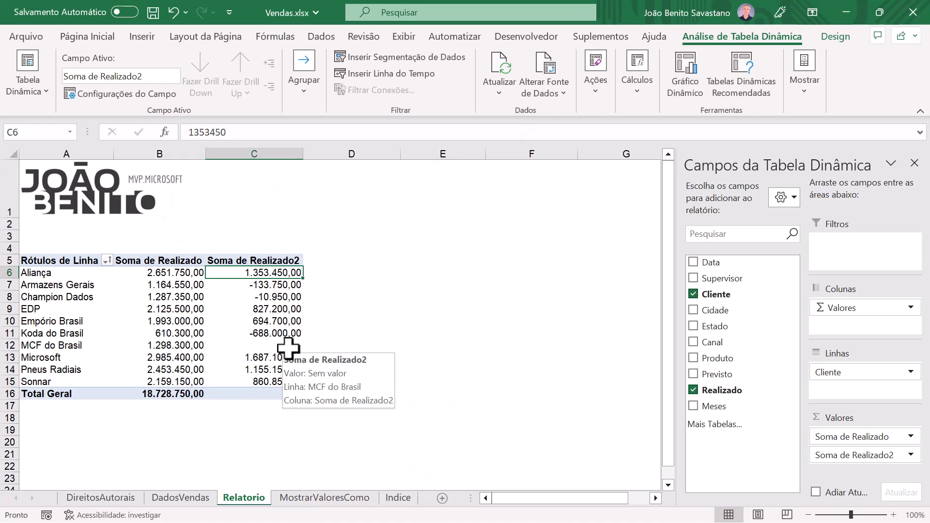
Step: Rename the Soma de Realizado2 value field as Diferenca and widen column C
{"action": "left_click", "coordinate": [264, 260]}
{"action": "right_click", "coordinate": [264, 261]}
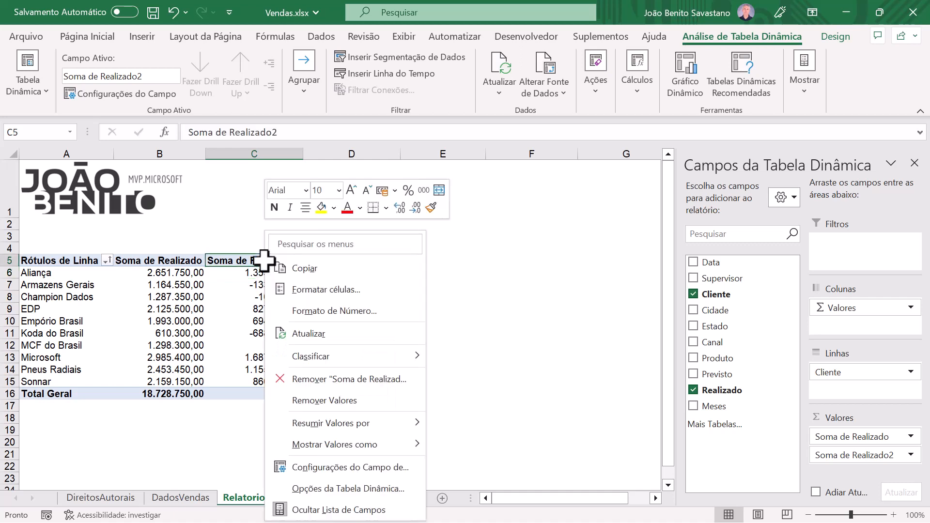
{"action": "left_click", "coordinate": [240, 260]}
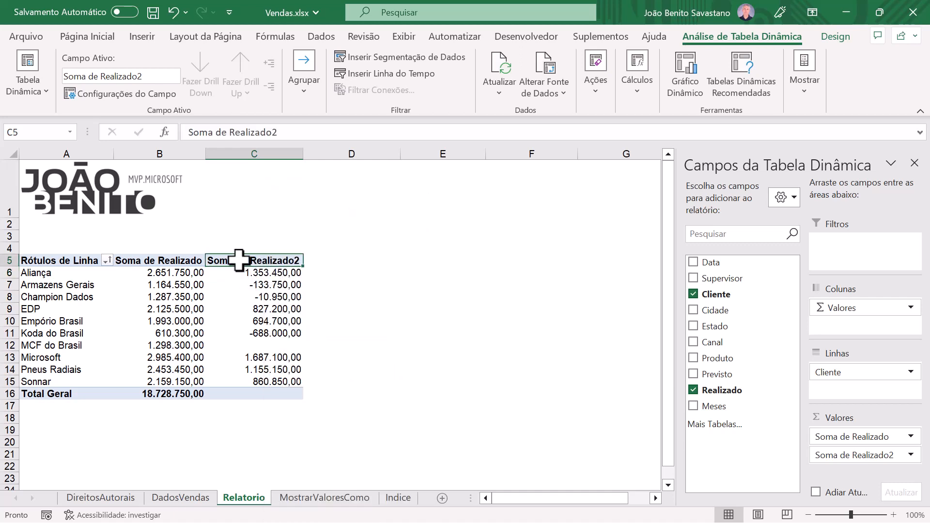
{"action": "right_click", "coordinate": [239, 262]}
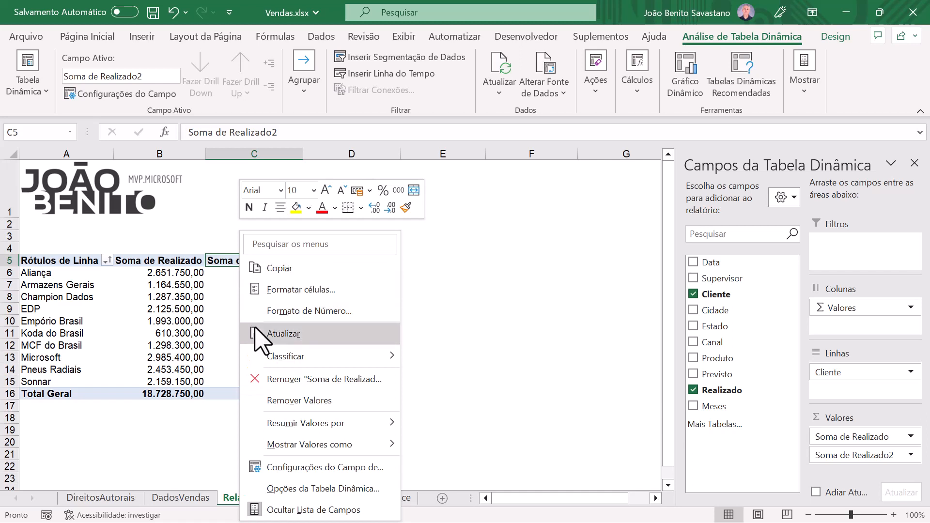
{"action": "left_click", "coordinate": [309, 468]}
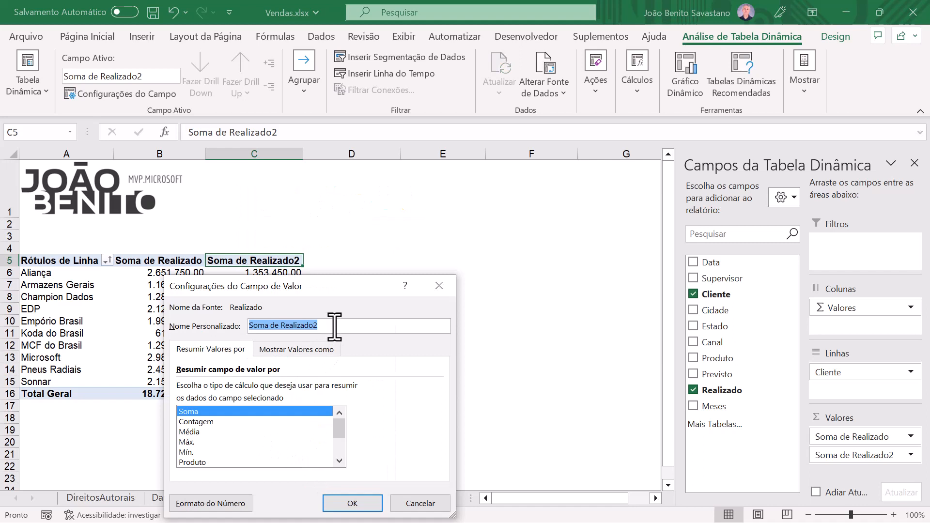
{"action": "type", "text": "Diferenca"}
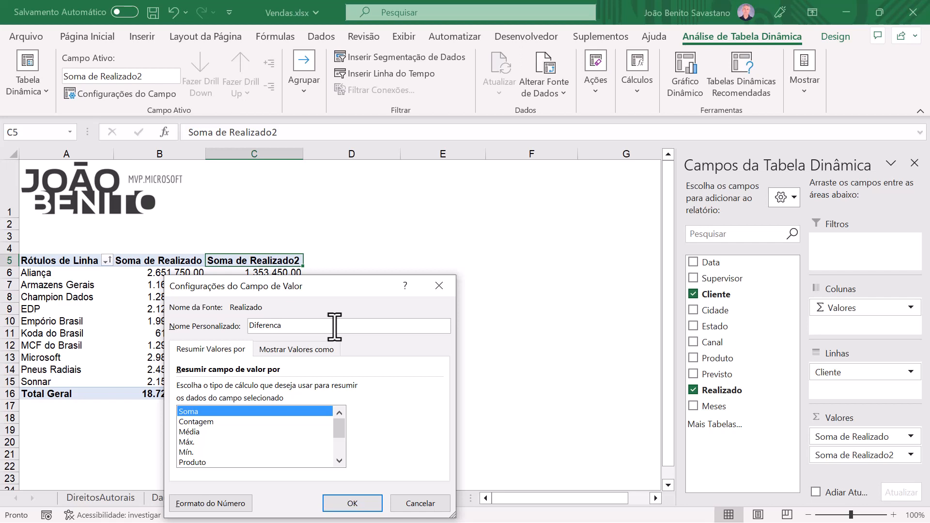
{"action": "key", "text": "Return"}
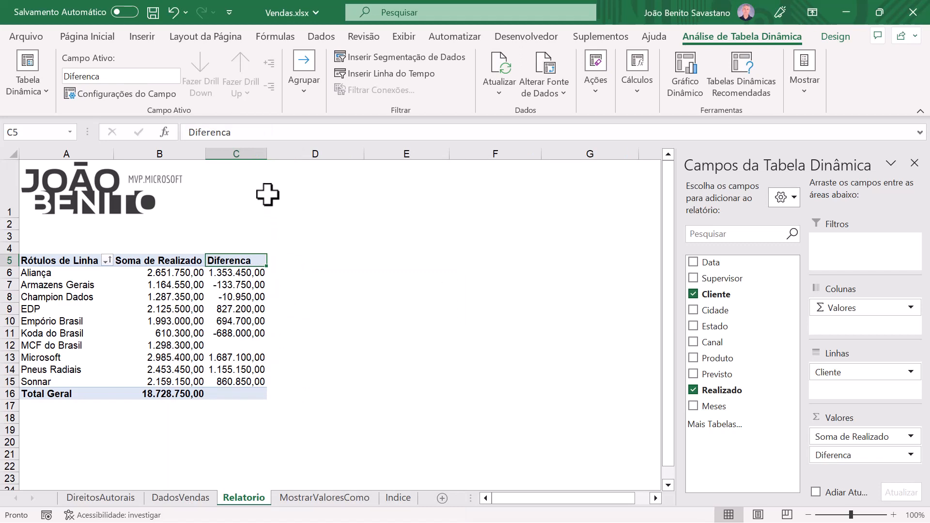
{"action": "left_click_drag", "start_coordinate": [266, 154], "coordinate": [292, 154]}
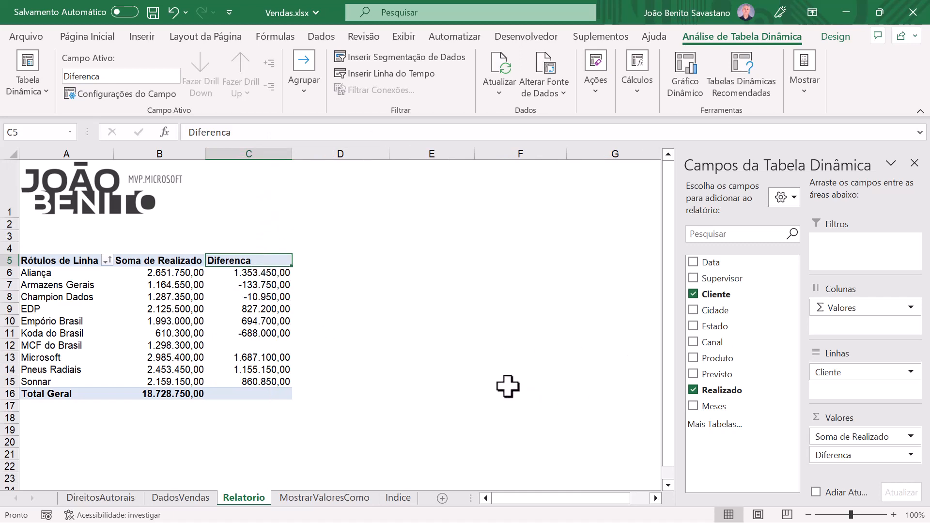
Step: Add Realizado to the values again and show it as % Diferença de, with base field Cliente and base item MCF do Brasil
{"action": "left_click_drag", "start_coordinate": [703, 393], "coordinate": [872, 482]}
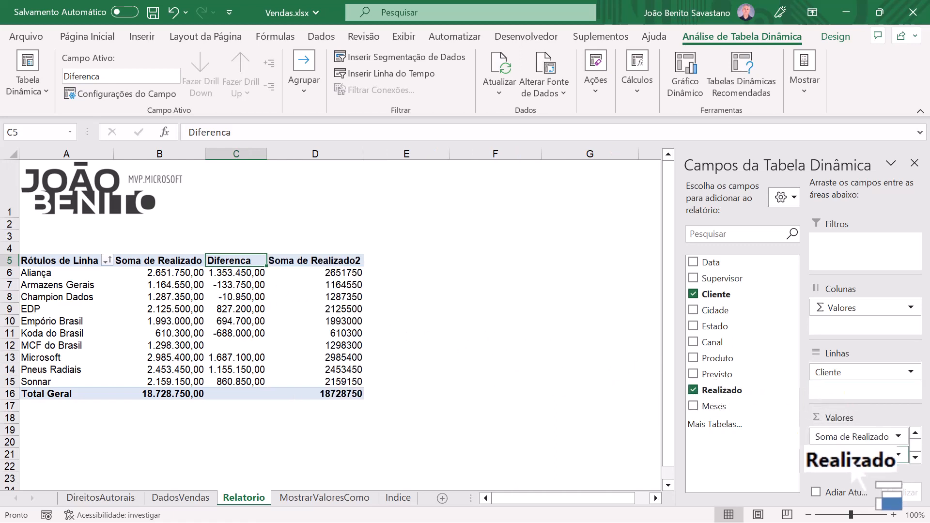
{"action": "left_click", "coordinate": [345, 272]}
{"action": "right_click", "coordinate": [345, 272]}
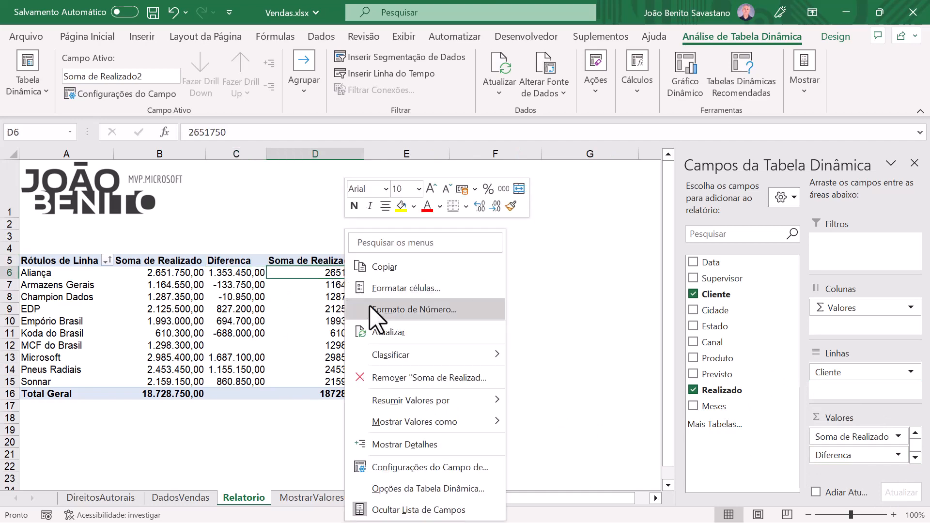
{"action": "mouse_move", "coordinate": [417, 429]}
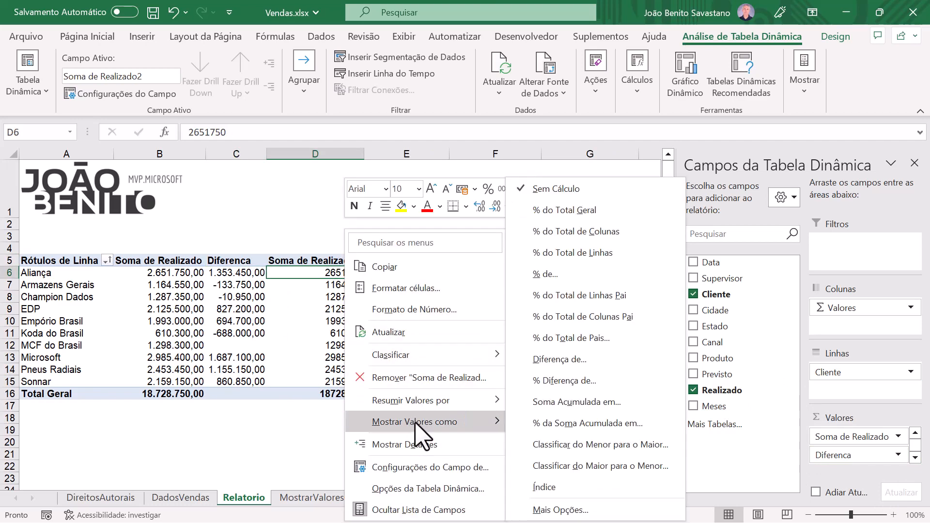
{"action": "left_click", "coordinate": [568, 381]}
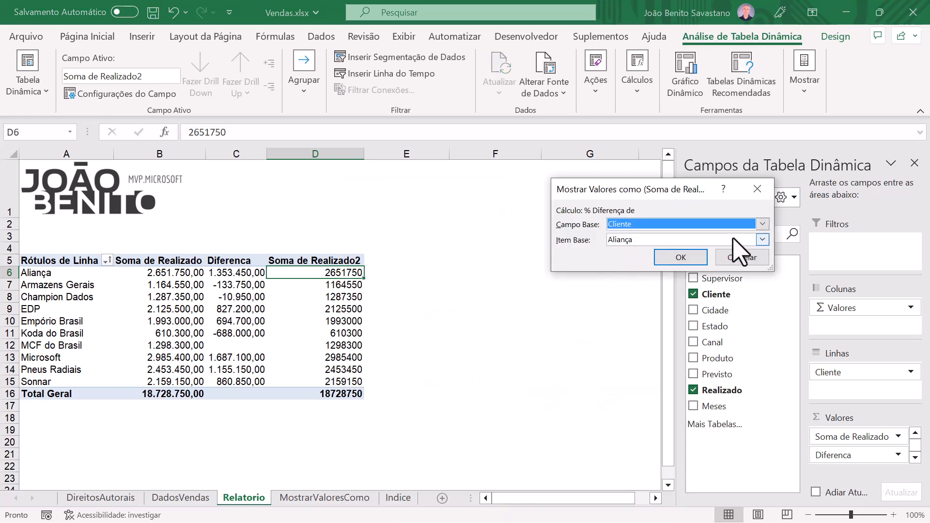
{"action": "left_click", "coordinate": [762, 240]}
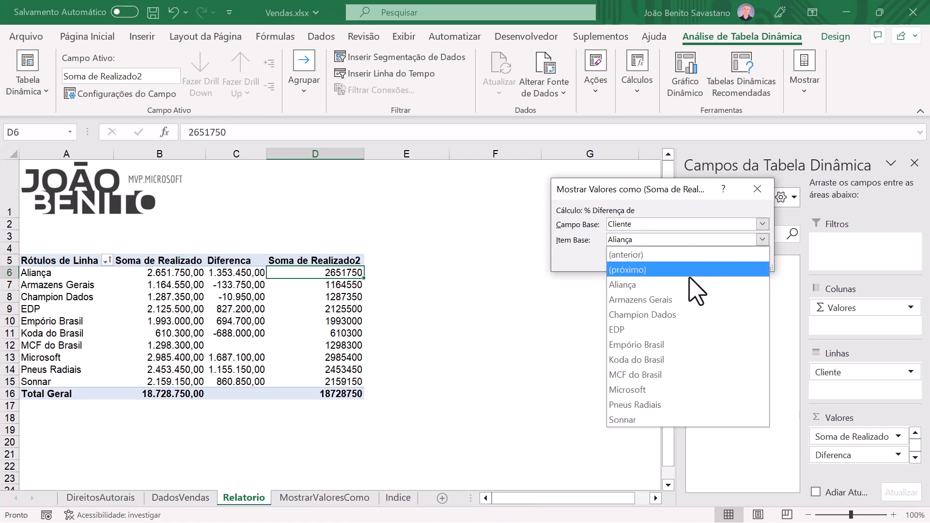
{"action": "left_click", "coordinate": [639, 374]}
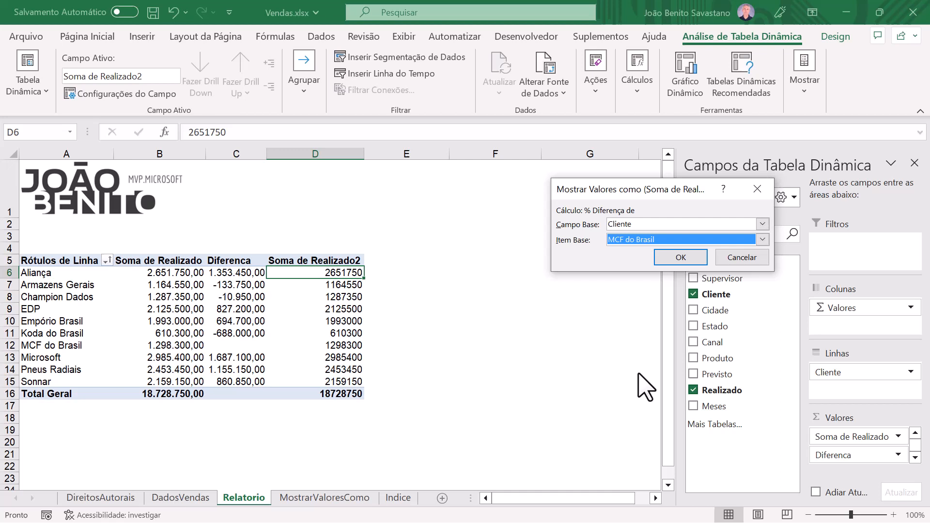
{"action": "left_click", "coordinate": [692, 257]}
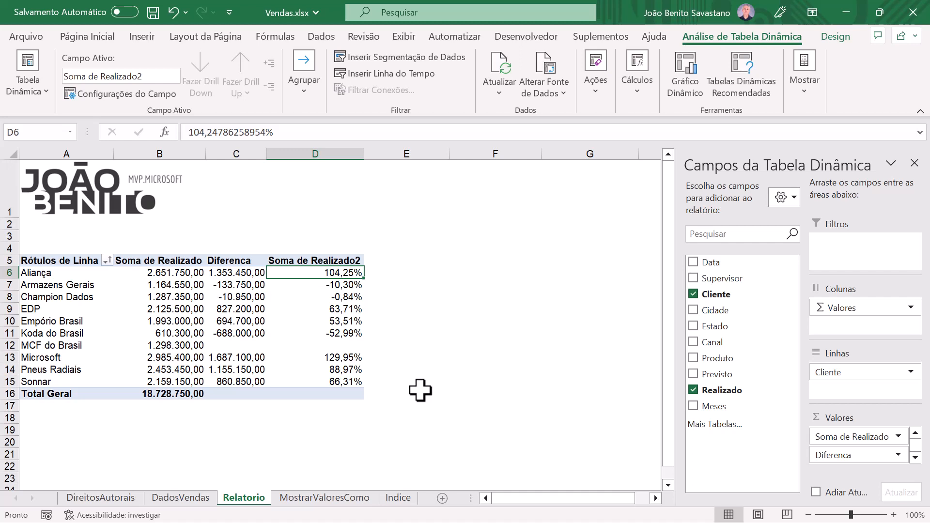
Step: Examine the realized, difference and percentage values of Aliança and Armazens Gerais, and the Soma de Realizado values of all clients
{"action": "key", "text": "Left"}
{"action": "key", "text": "Left"}
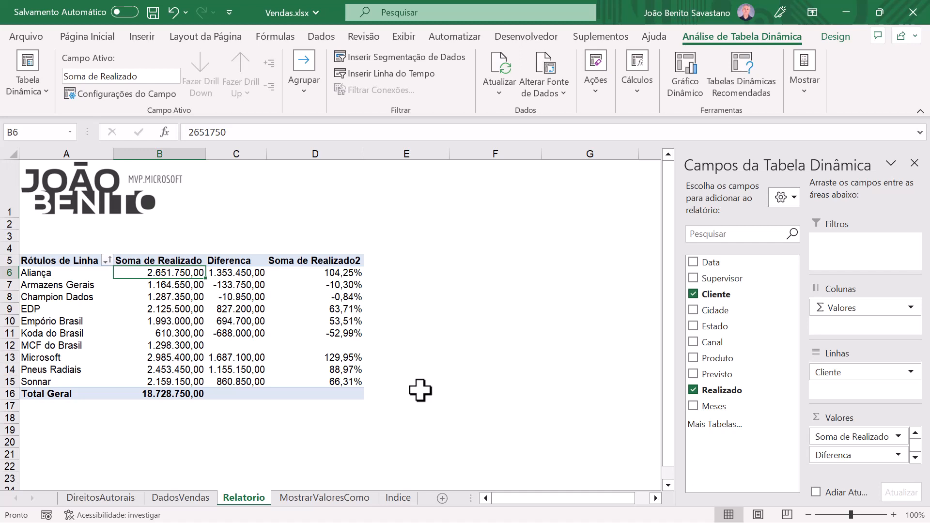
{"action": "key", "text": "Down"}
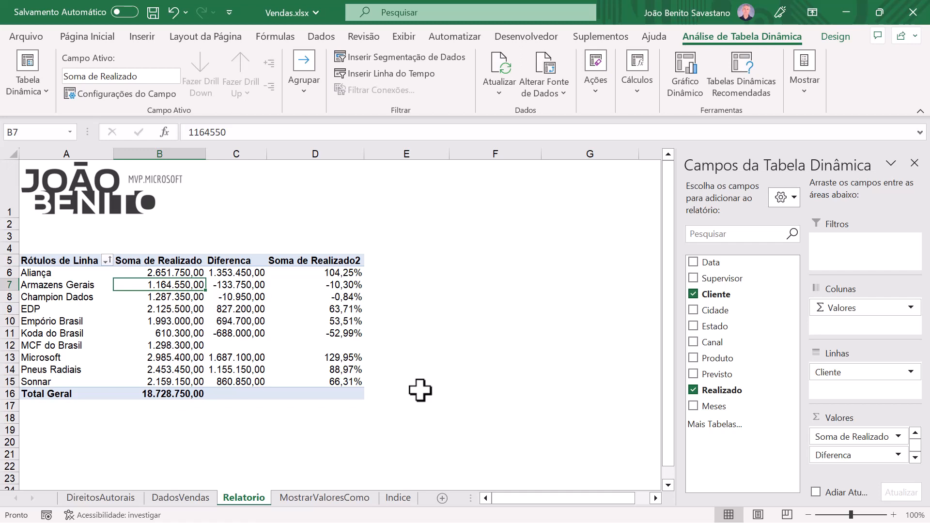
{"action": "key", "text": "Right"}
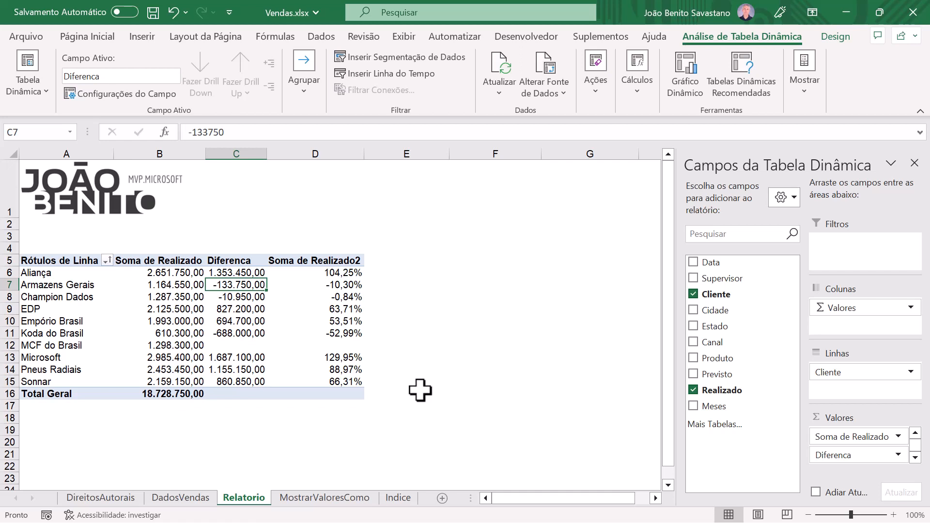
{"action": "key", "text": "Right"}
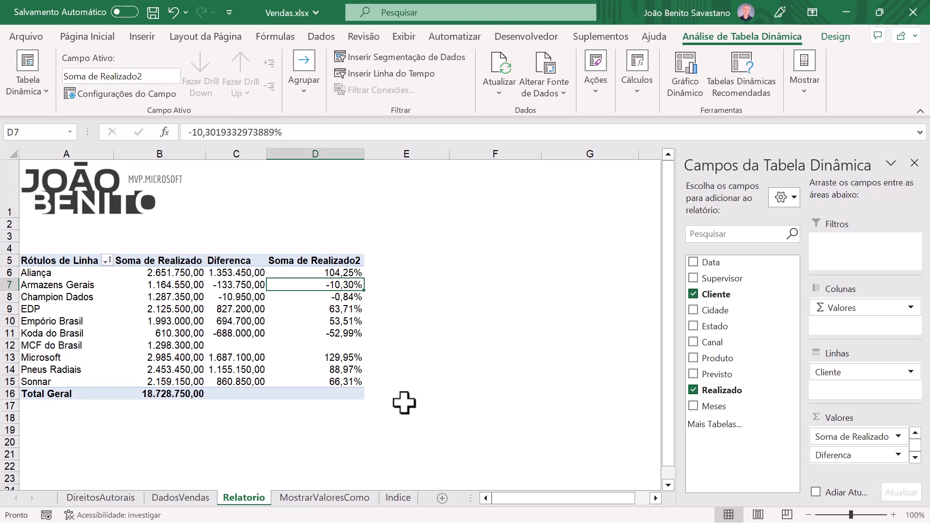
{"action": "left_click", "coordinate": [169, 272]}
{"action": "left_click_drag", "start_coordinate": [170, 272], "coordinate": [169, 382]}
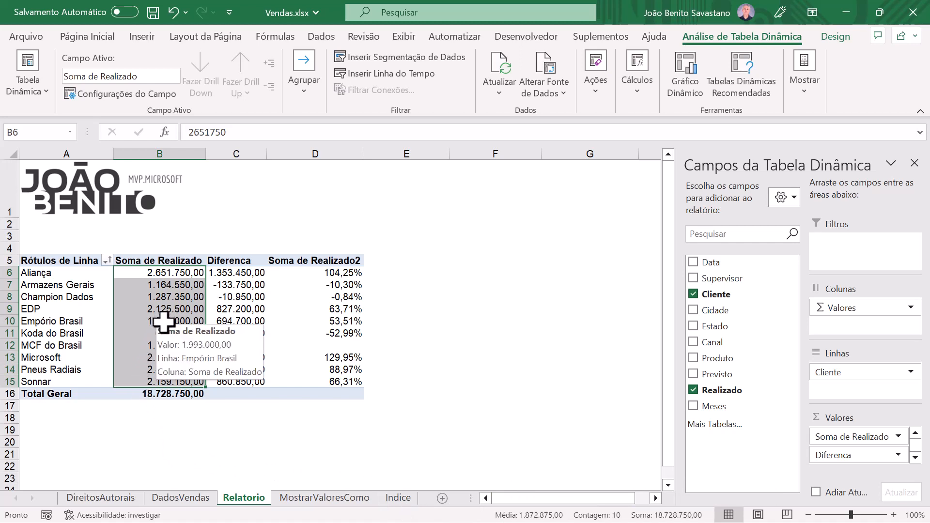
Step: Change the base item of the Diferenca field's Diferença de calculation to Empório Brasil
{"action": "left_click", "coordinate": [227, 321]}
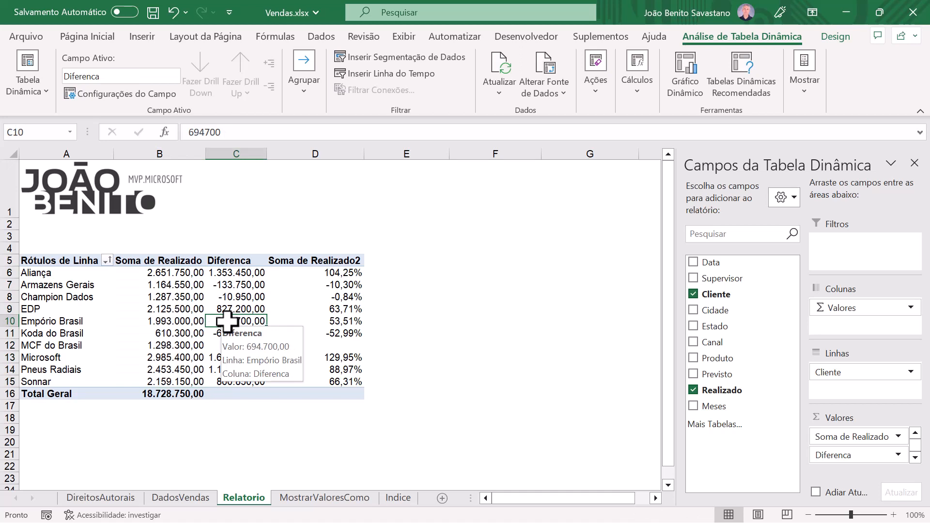
{"action": "right_click", "coordinate": [227, 321]}
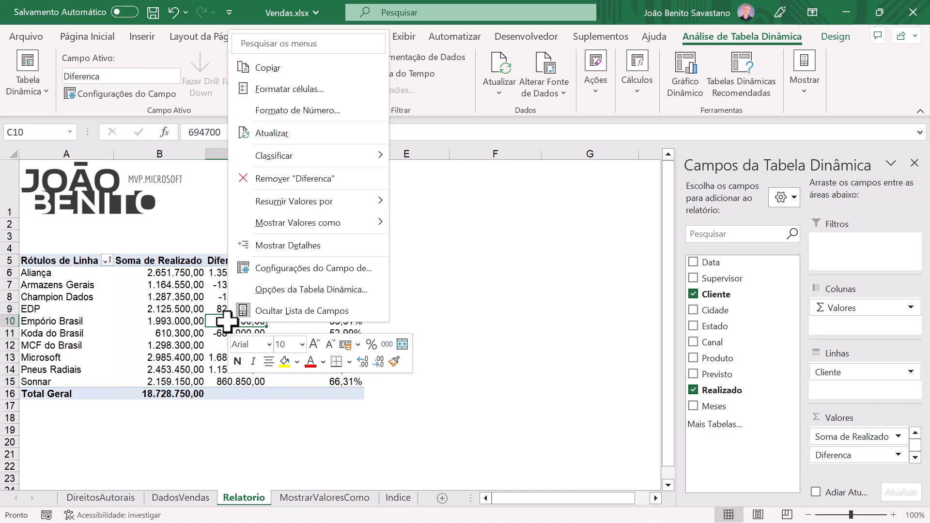
{"action": "mouse_move", "coordinate": [322, 225]}
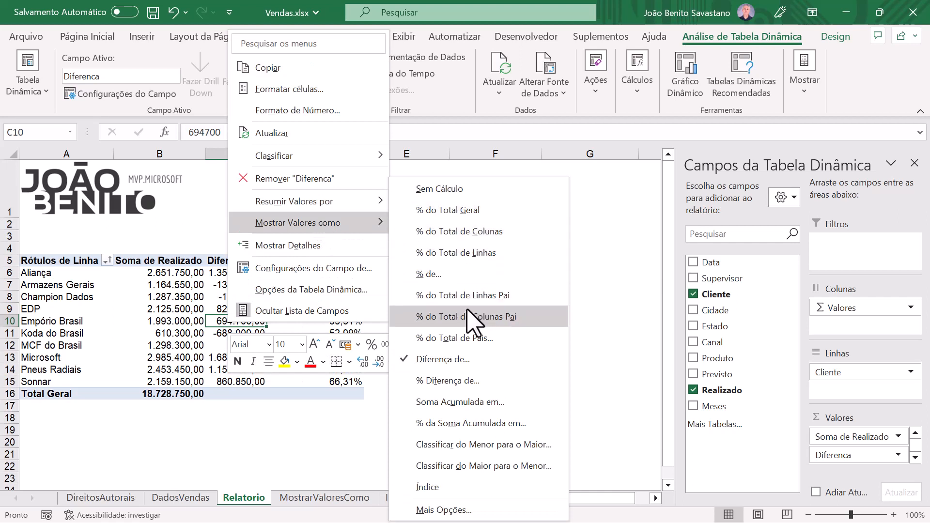
{"action": "left_click", "coordinate": [458, 361]}
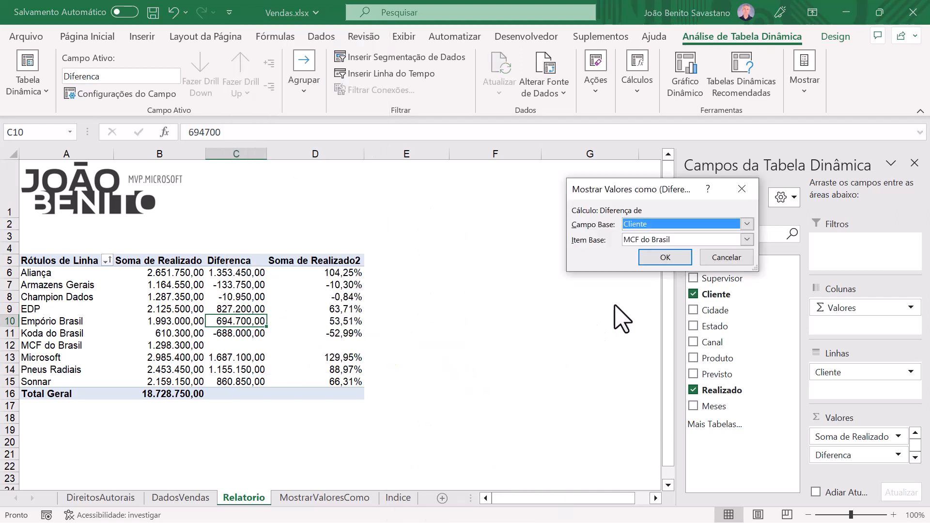
{"action": "left_click", "coordinate": [746, 244]}
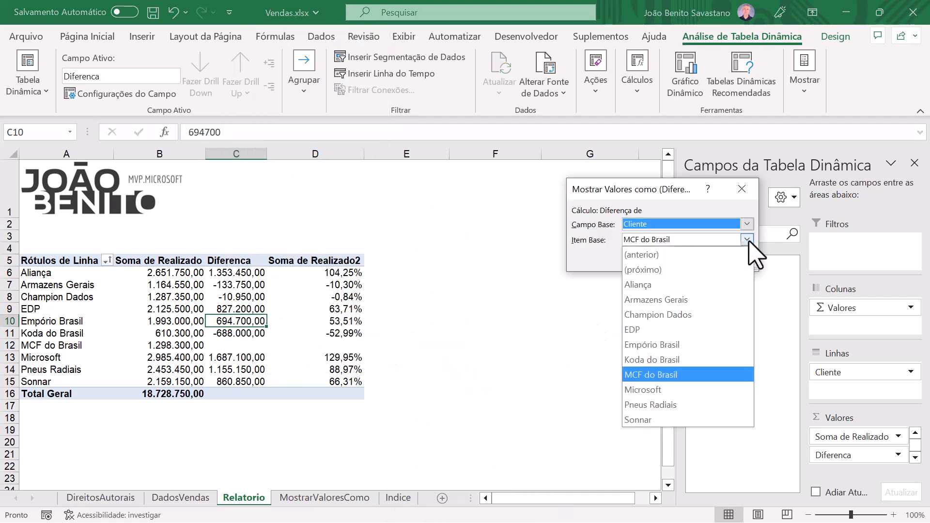
{"action": "left_click", "coordinate": [713, 345]}
{"action": "left_click", "coordinate": [660, 200]}
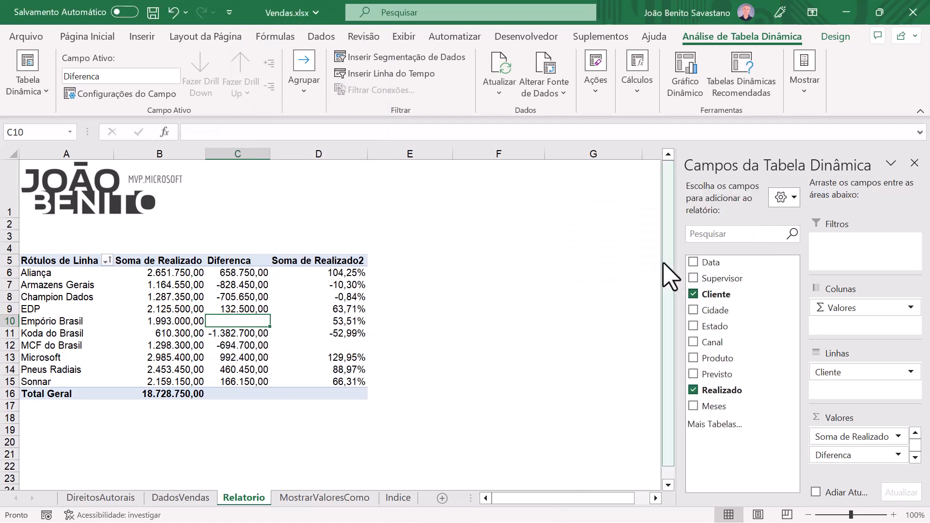
Step: Change the base item of the Soma de Realizado2 field's % Diferença de calculation to Empório Brasil
{"action": "left_click", "coordinate": [339, 321]}
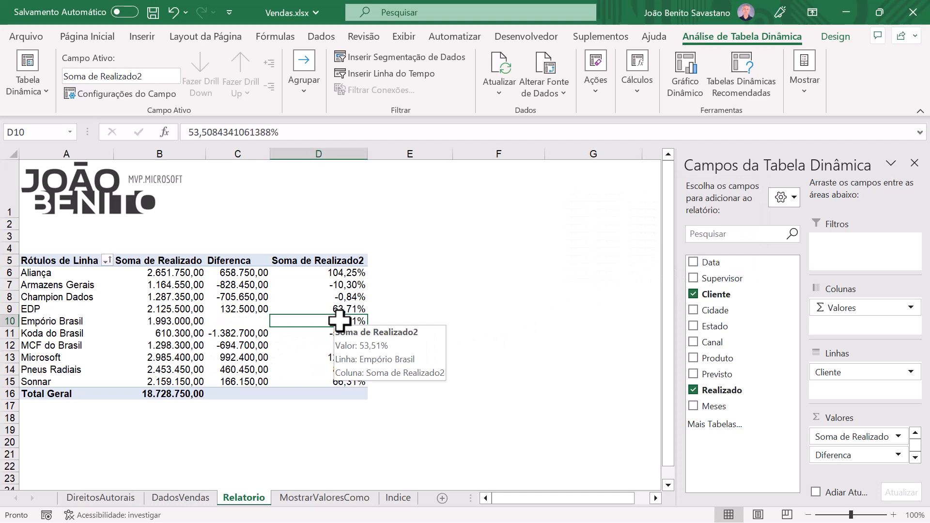
{"action": "right_click", "coordinate": [339, 322]}
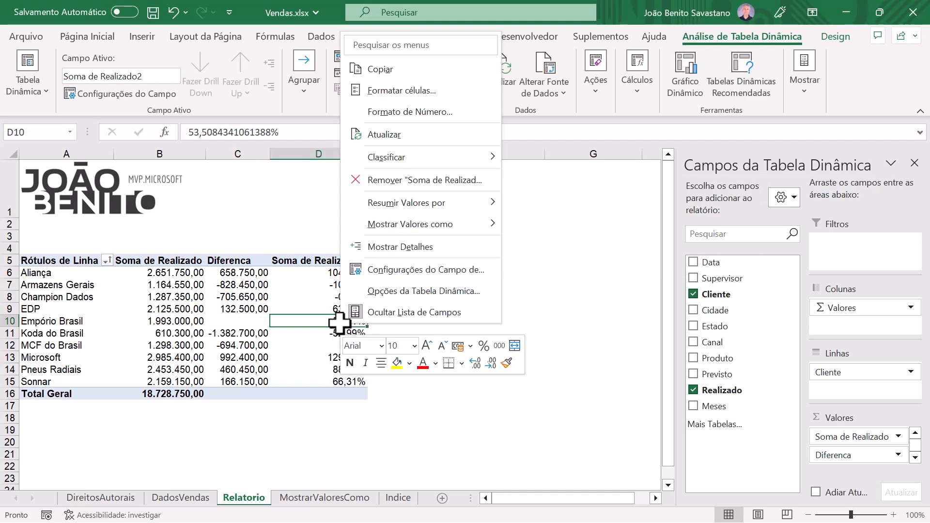
{"action": "mouse_move", "coordinate": [437, 224]}
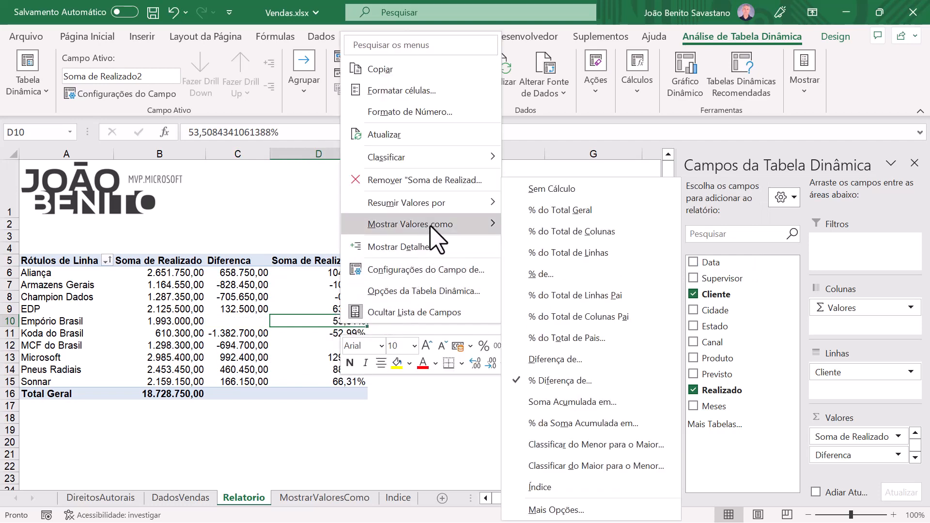
{"action": "left_click", "coordinate": [557, 381]}
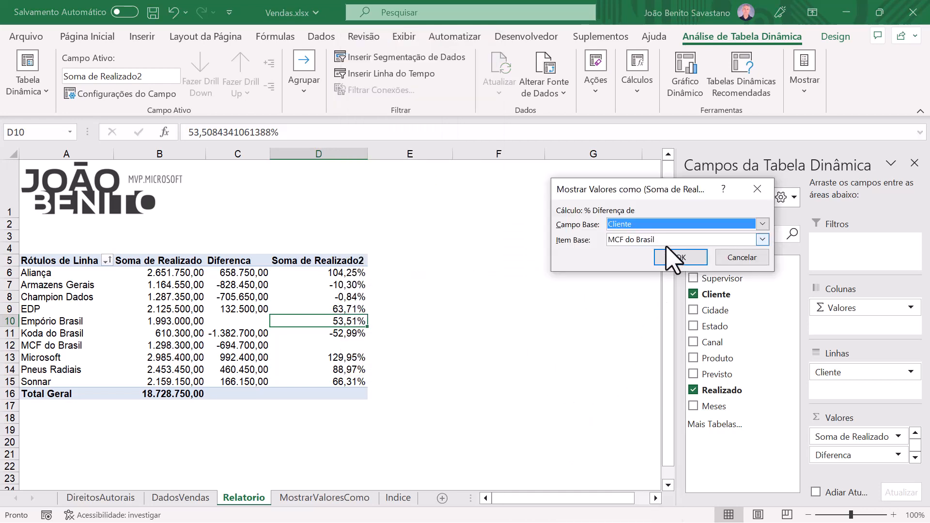
{"action": "left_click", "coordinate": [652, 241]}
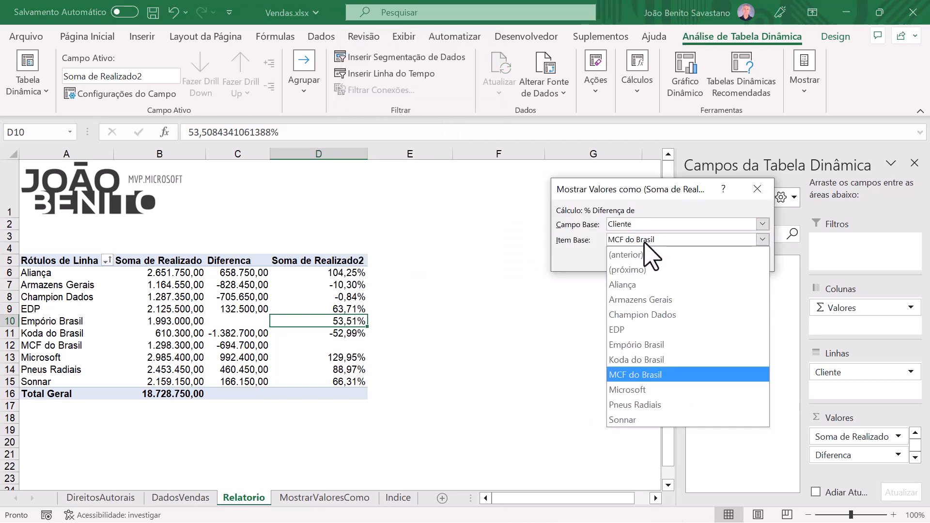
{"action": "left_click", "coordinate": [639, 343]}
{"action": "left_click", "coordinate": [683, 254]}
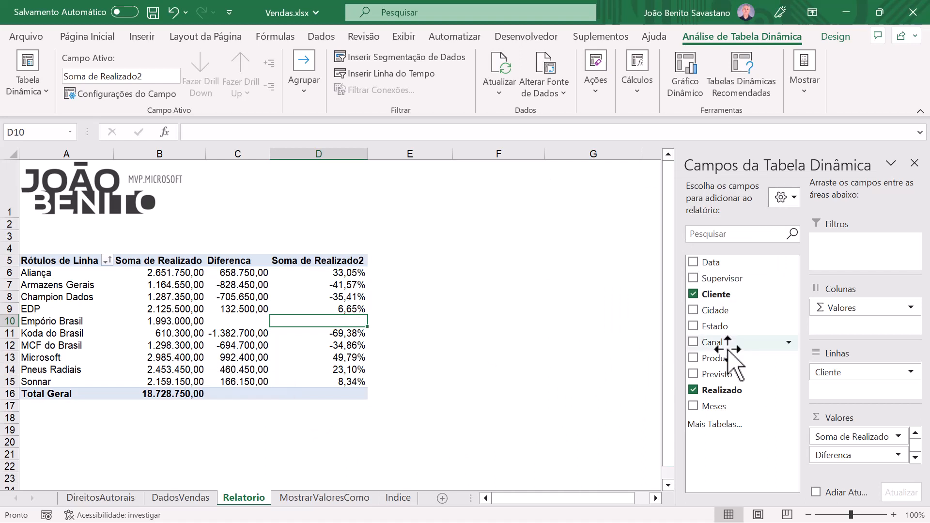
Step: Add the Canal field to the pivot table rows below Cliente and review the breakdown by channel
{"action": "left_click_drag", "start_coordinate": [727, 349], "coordinate": [872, 401]}
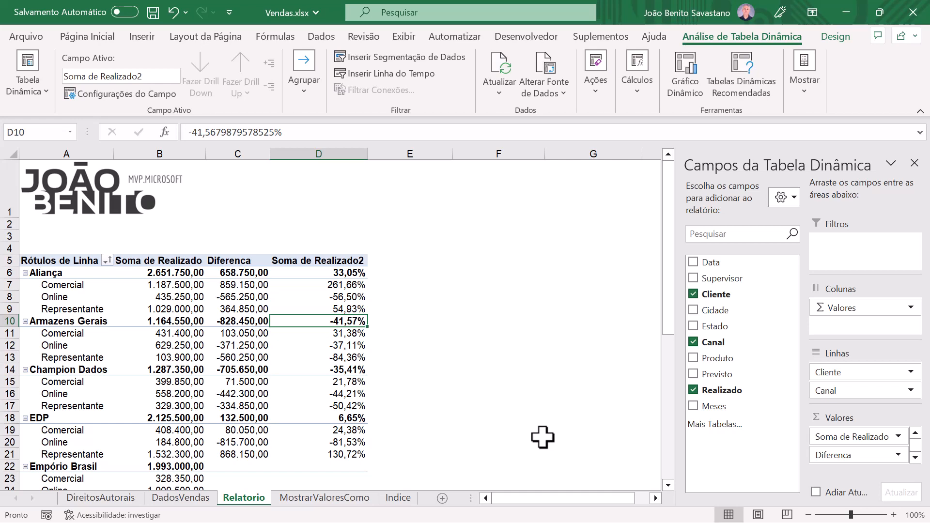
{"action": "scroll", "coordinate": [543, 437], "scroll_direction": "down", "scroll_amount": 1}
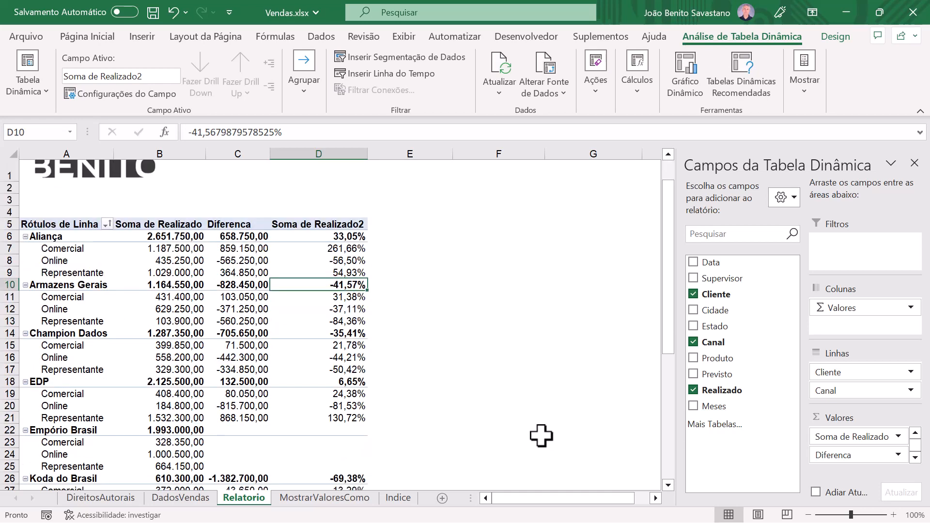
{"action": "scroll", "coordinate": [541, 436], "scroll_direction": "down", "scroll_amount": 1}
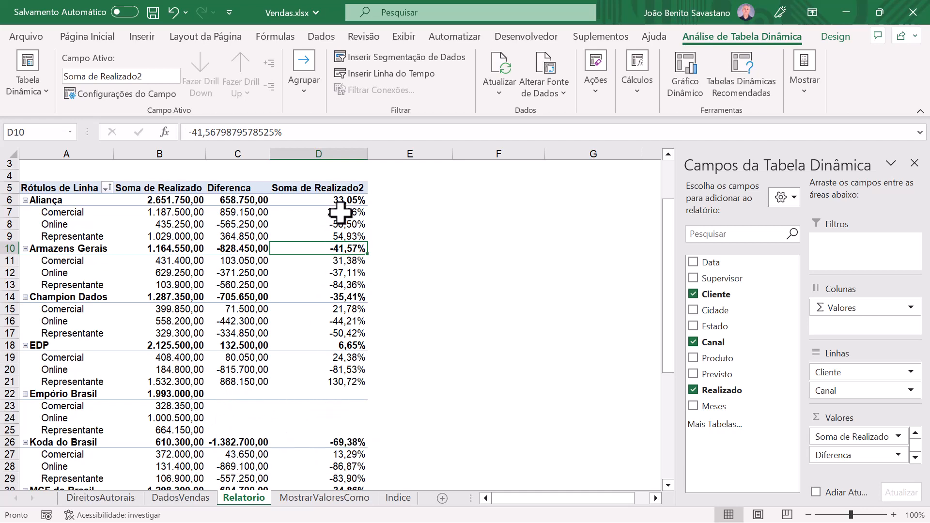
Step: Rename the Soma de Realizado2 value field as % Diferenca
{"action": "left_click", "coordinate": [312, 187]}
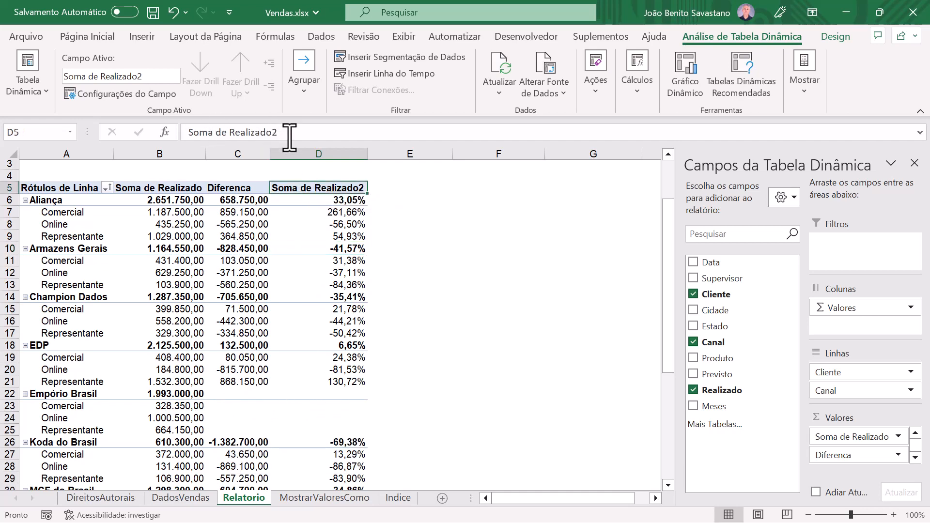
{"action": "left_click_drag", "start_coordinate": [289, 137], "coordinate": [161, 130]}
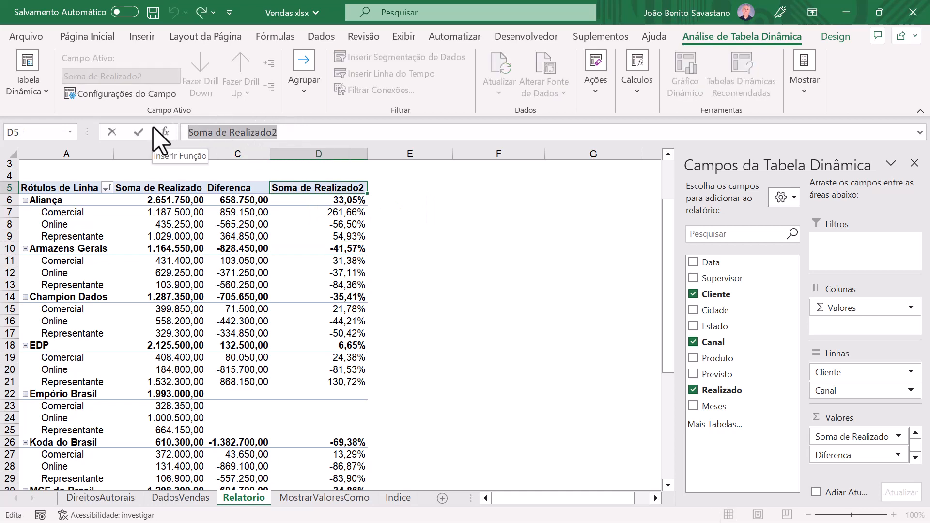
{"action": "type", "text": "% Diferenca"}
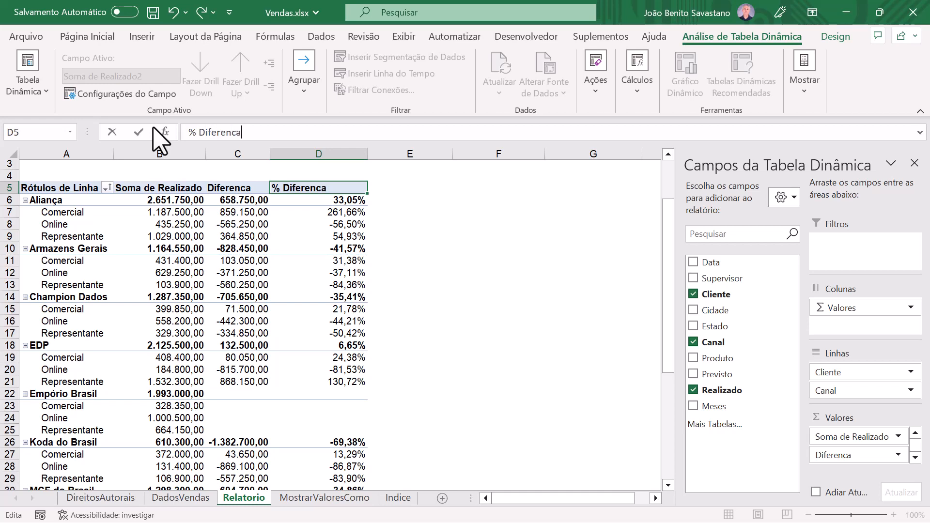
{"action": "key", "text": "Return"}
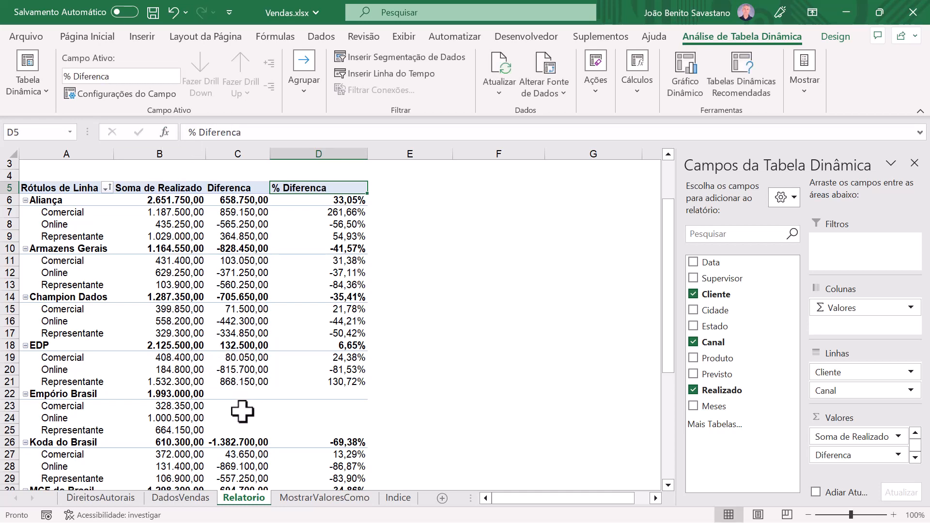
{"action": "mouse_move", "coordinate": [242, 411]}
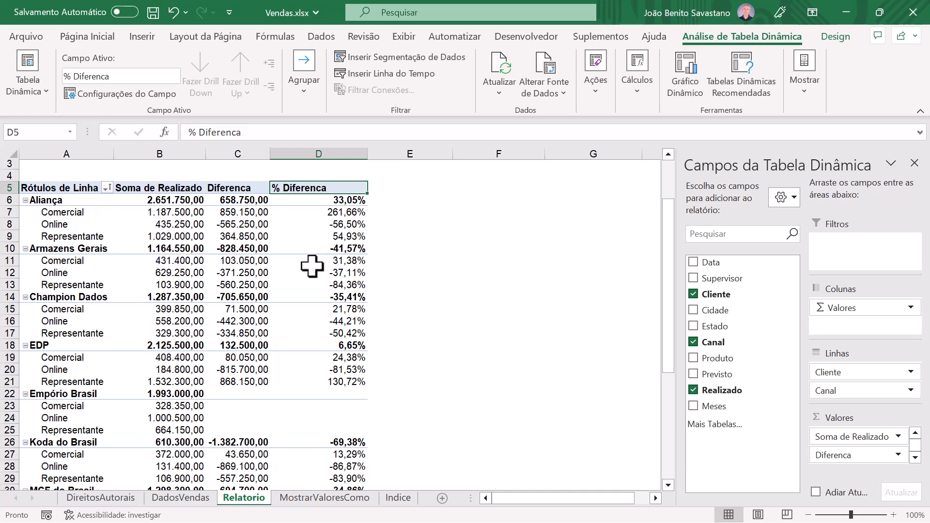
{"action": "mouse_move", "coordinate": [287, 218]}
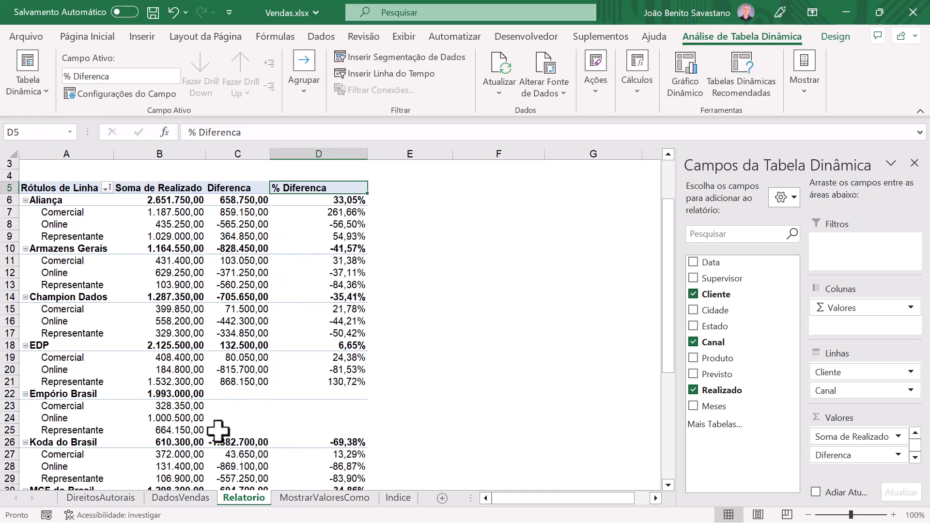
{"action": "mouse_move", "coordinate": [186, 227]}
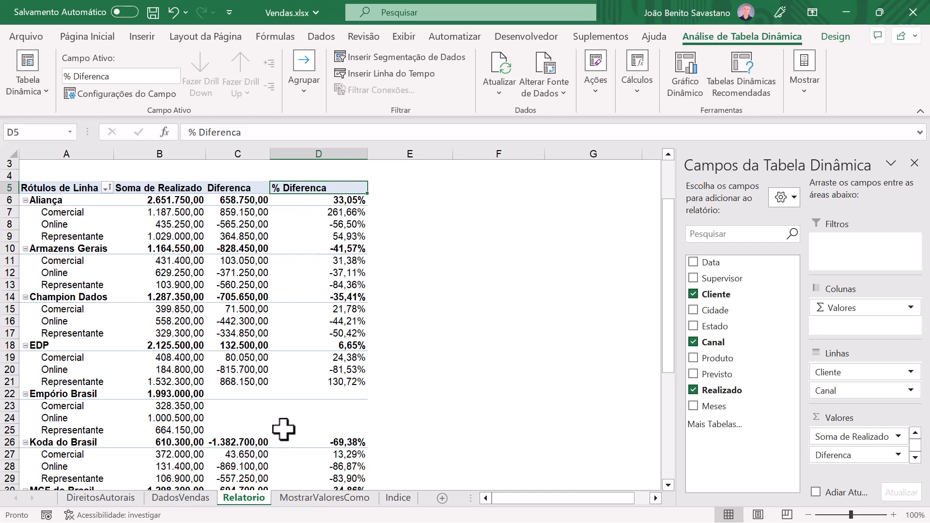
{"action": "mouse_move", "coordinate": [283, 429]}
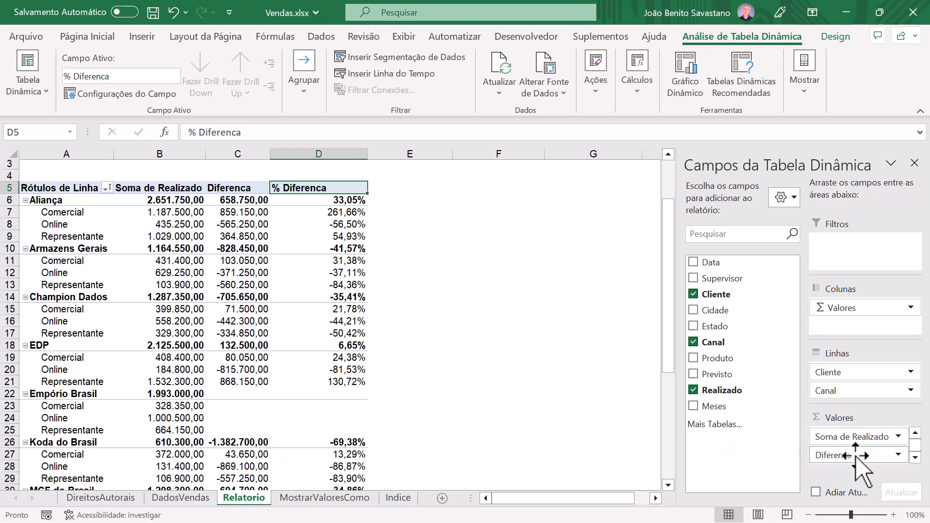
Step: Remove the % Diferenca field from the pivot table values and the Canal field from the rows
{"action": "left_click", "coordinate": [915, 457]}
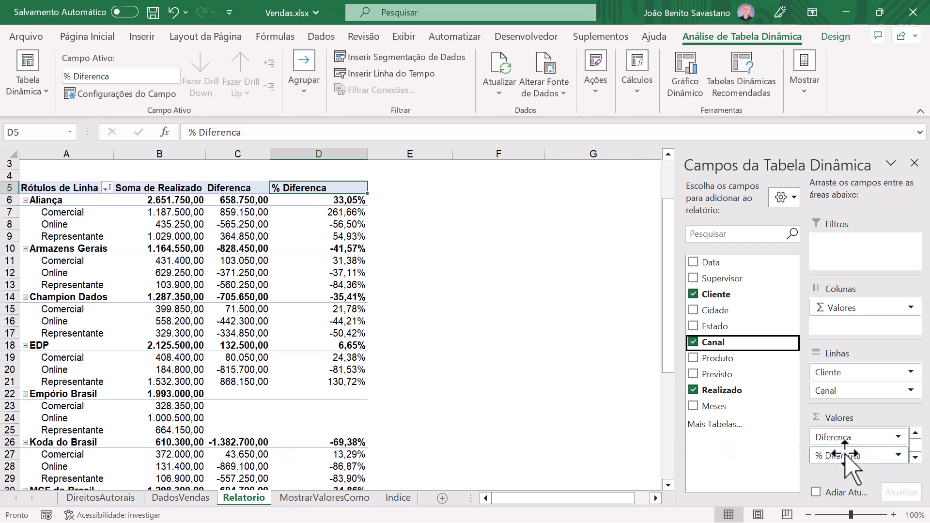
{"action": "left_click_drag", "start_coordinate": [846, 456], "coordinate": [698, 339]}
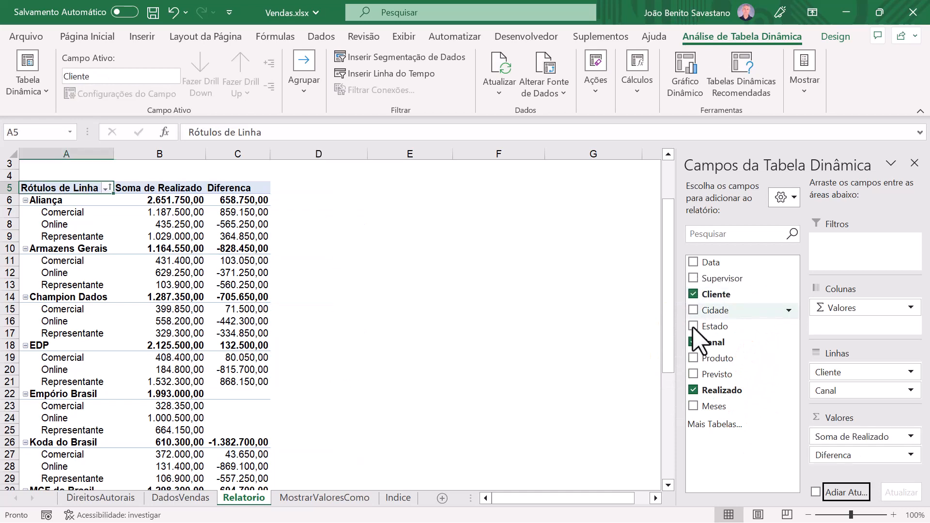
{"action": "left_click", "coordinate": [237, 211]}
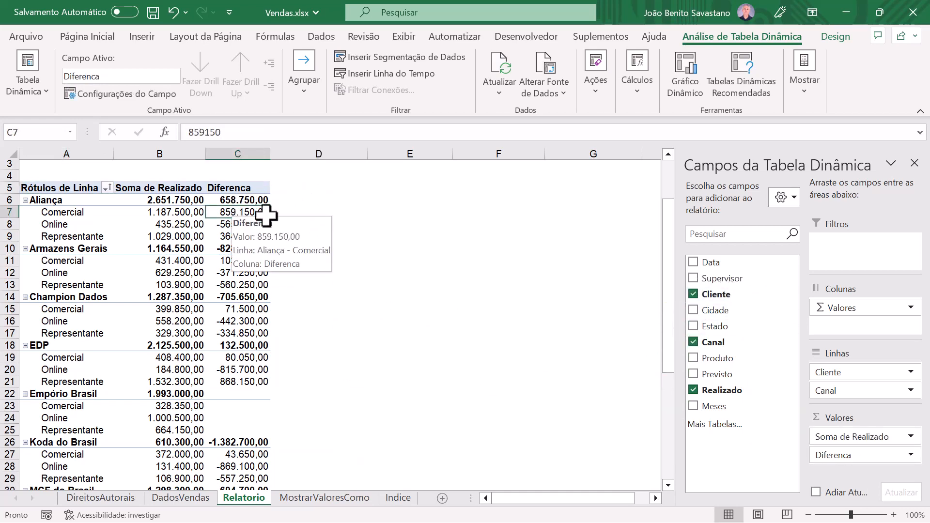
{"action": "left_click_drag", "start_coordinate": [856, 397], "coordinate": [762, 373]}
Step: Show the Diferenca field's values as Soma Acumulada em with Cliente as the base field
{"action": "right_click", "coordinate": [239, 199]}
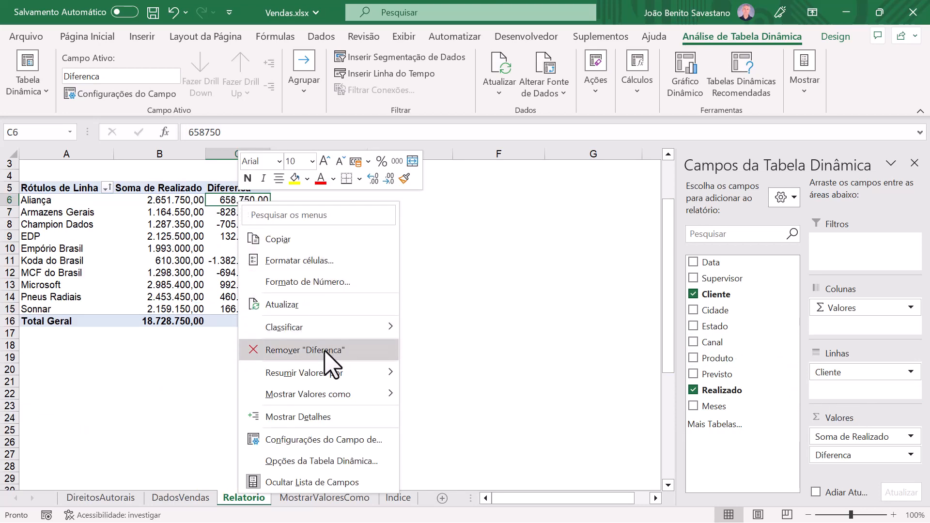
{"action": "mouse_move", "coordinate": [331, 395]}
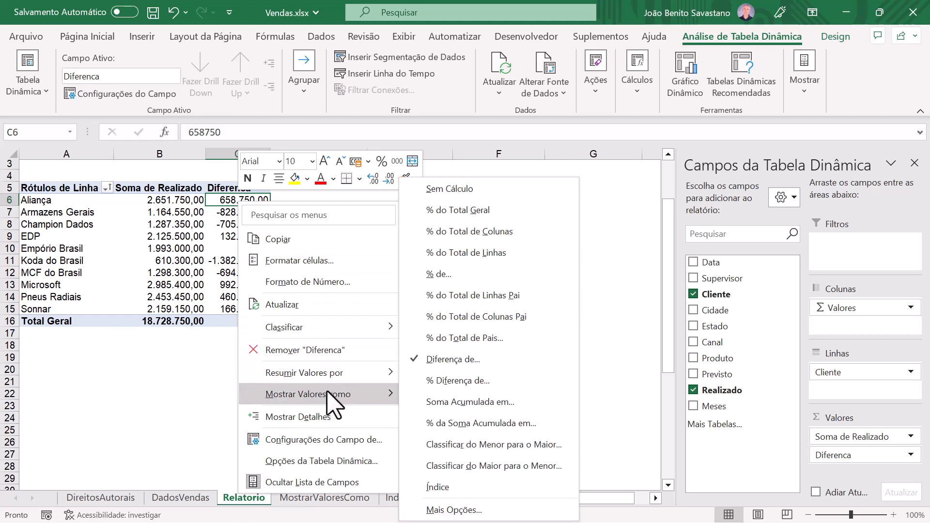
{"action": "left_click", "coordinate": [459, 404]}
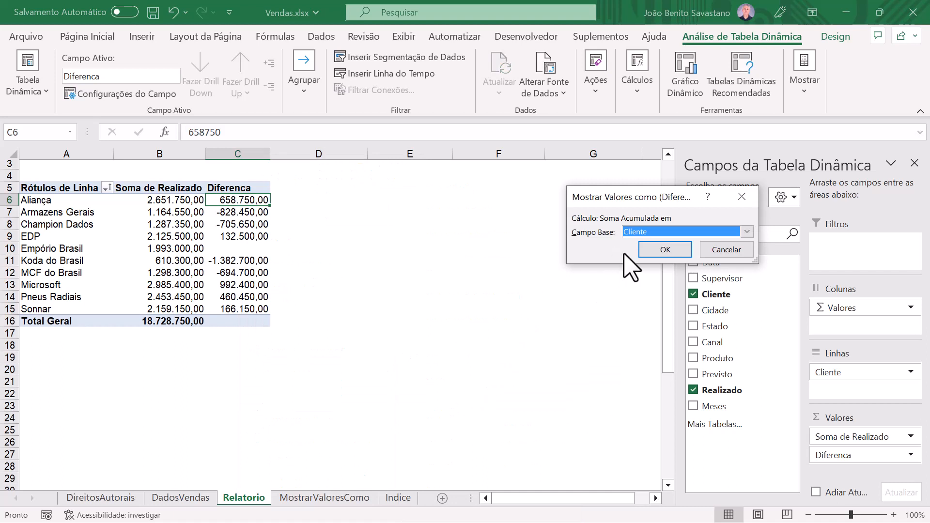
{"action": "left_click", "coordinate": [665, 249]}
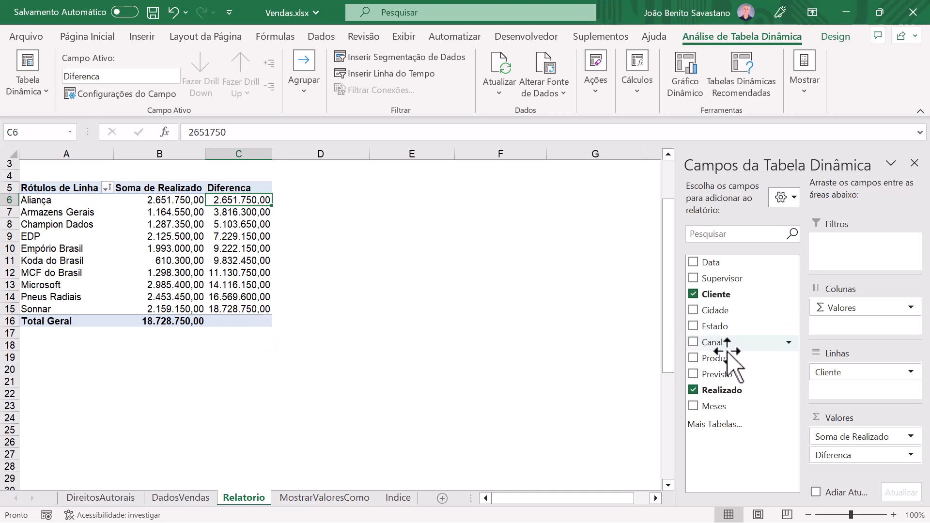
Step: Add Canal to the rows below Cliente and sum the Realizado totals of Aliança and Armazens Gerais to check the running total
{"action": "left_click_drag", "start_coordinate": [727, 351], "coordinate": [849, 388]}
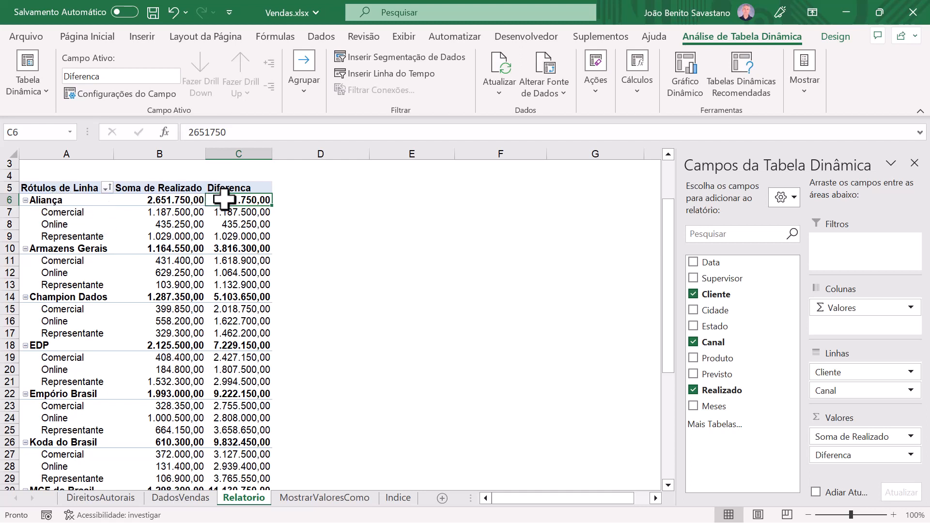
{"action": "left_click", "coordinate": [234, 251]}
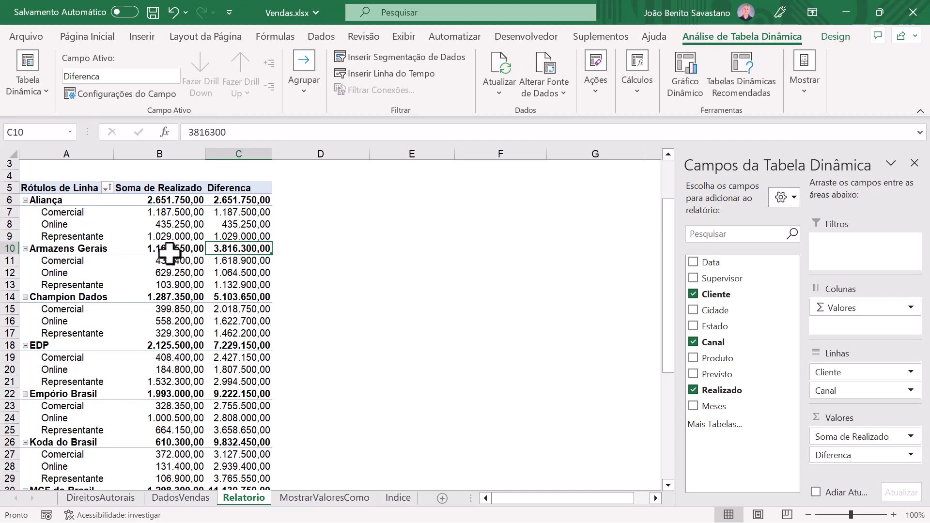
{"action": "left_click", "coordinate": [175, 201]}
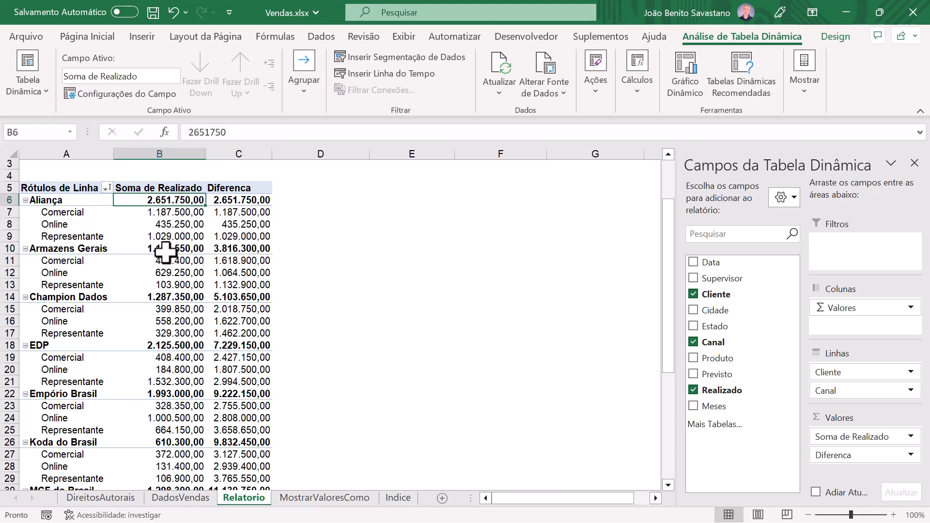
{"action": "left_click", "coordinate": [168, 249], "text": "ctrl"}
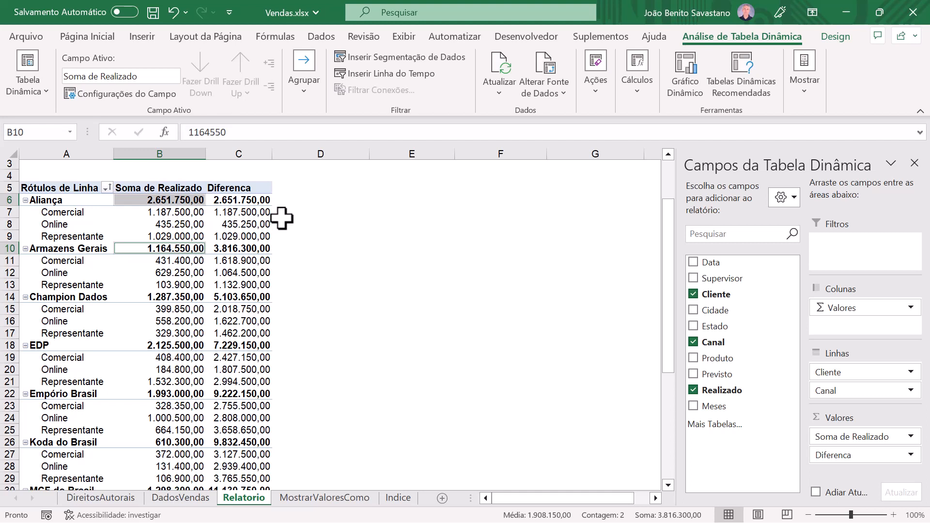
Step: Check the Comercial running total by summing the Realizado values of Aliança, Armazens Gerais and Champion Dados for that channel
{"action": "left_click", "coordinate": [181, 211]}
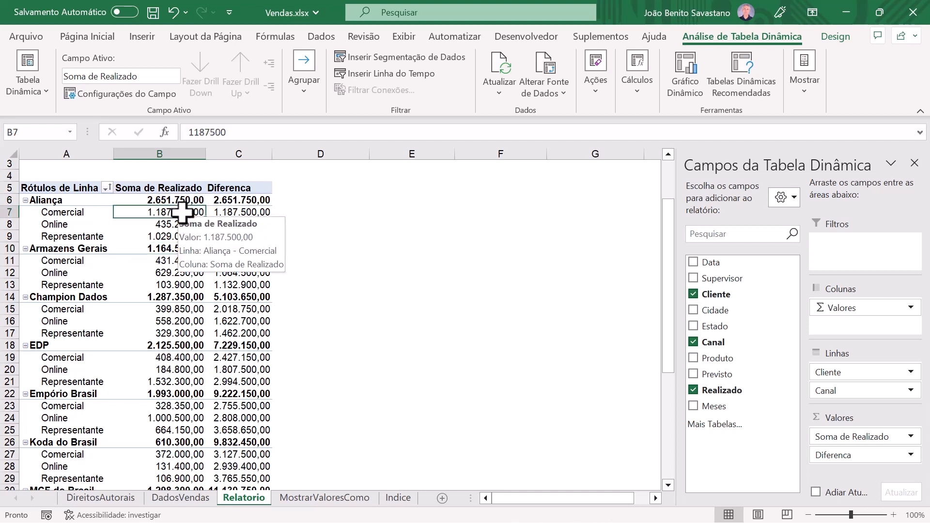
{"action": "left_click", "coordinate": [170, 260], "text": "ctrl"}
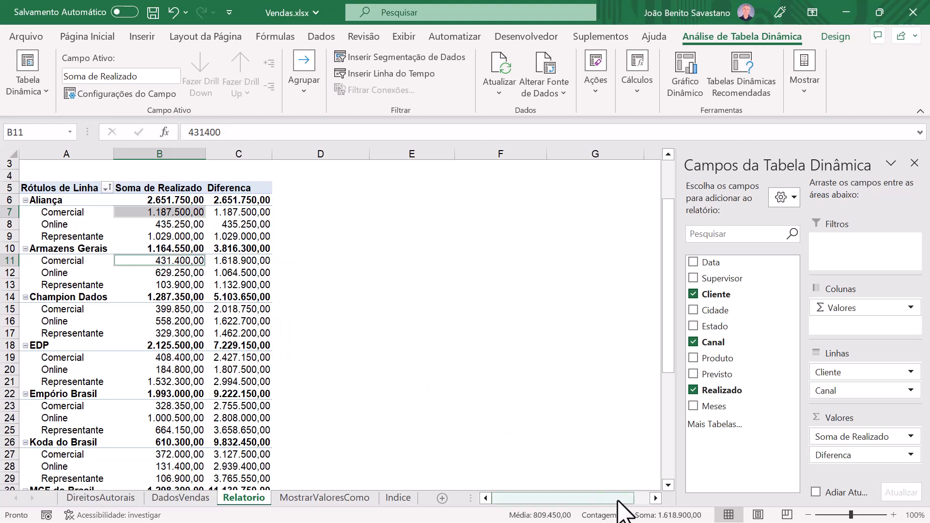
{"action": "mouse_move", "coordinate": [166, 310]}
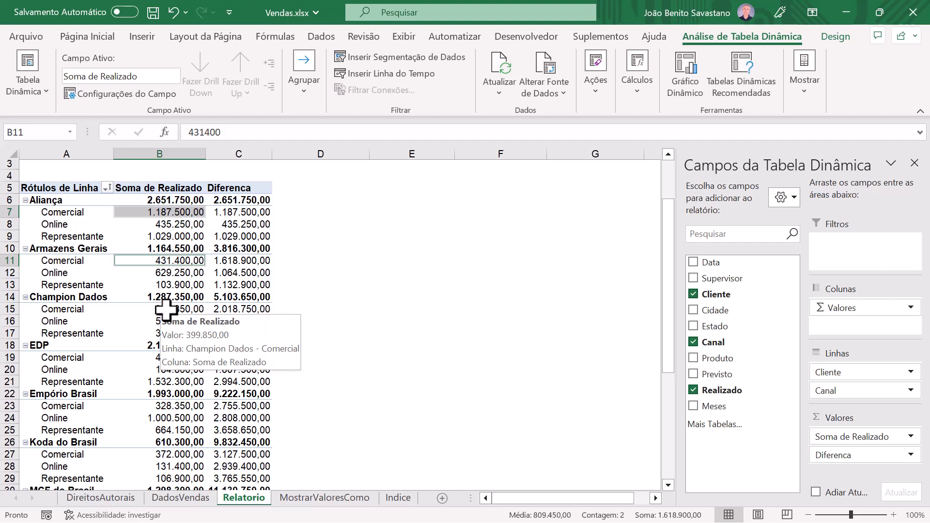
{"action": "left_click", "coordinate": [166, 310], "text": "ctrl"}
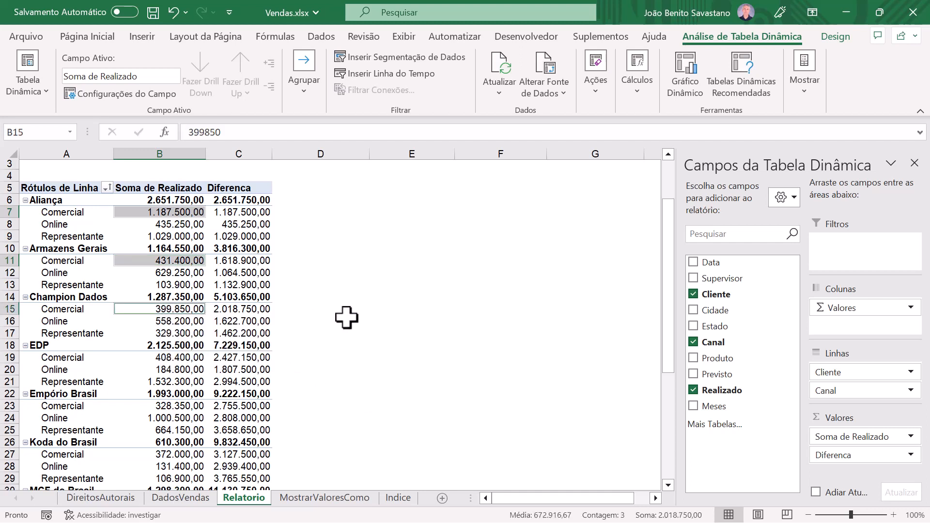
{"action": "left_click", "coordinate": [668, 516]}
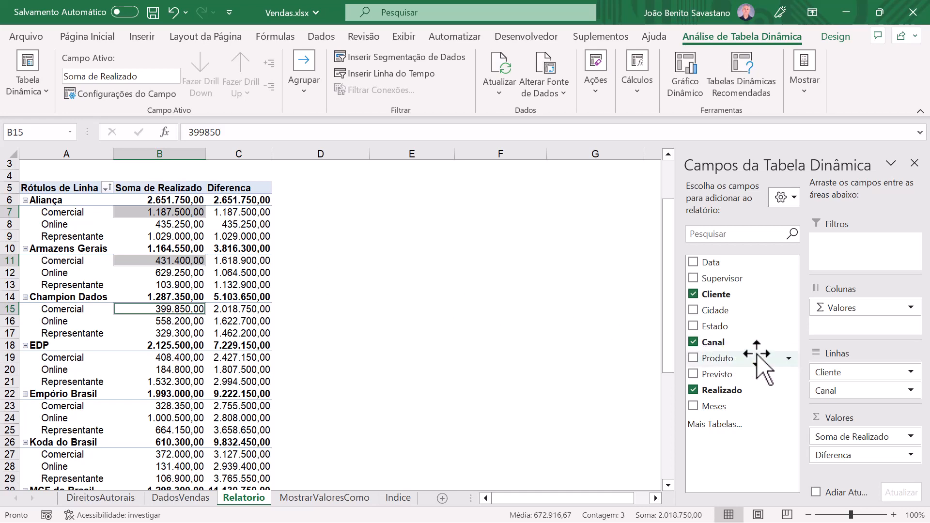
Step: Replace the Canal and Cliente fields in the pivot table rows with the Data field
{"action": "left_click_drag", "start_coordinate": [867, 391], "coordinate": [761, 334]}
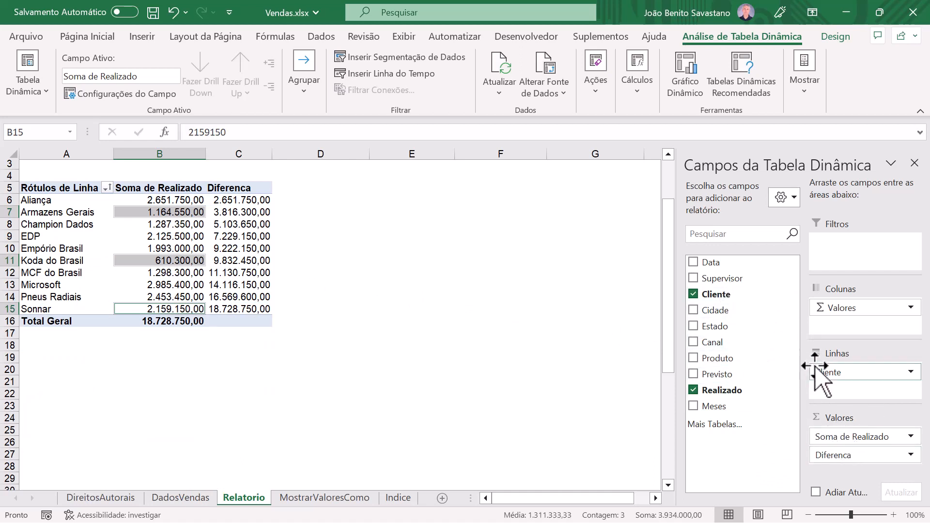
{"action": "left_click_drag", "start_coordinate": [824, 373], "coordinate": [717, 310]}
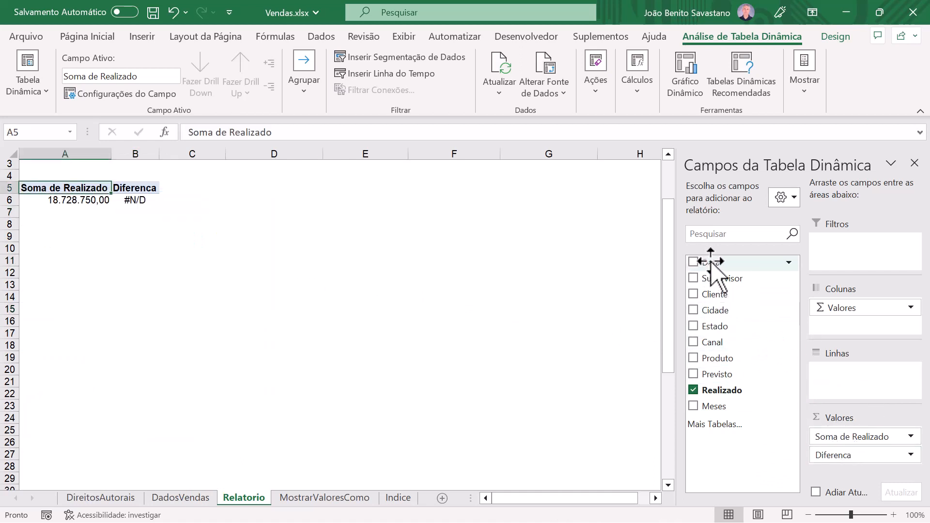
{"action": "left_click_drag", "start_coordinate": [710, 260], "coordinate": [841, 399]}
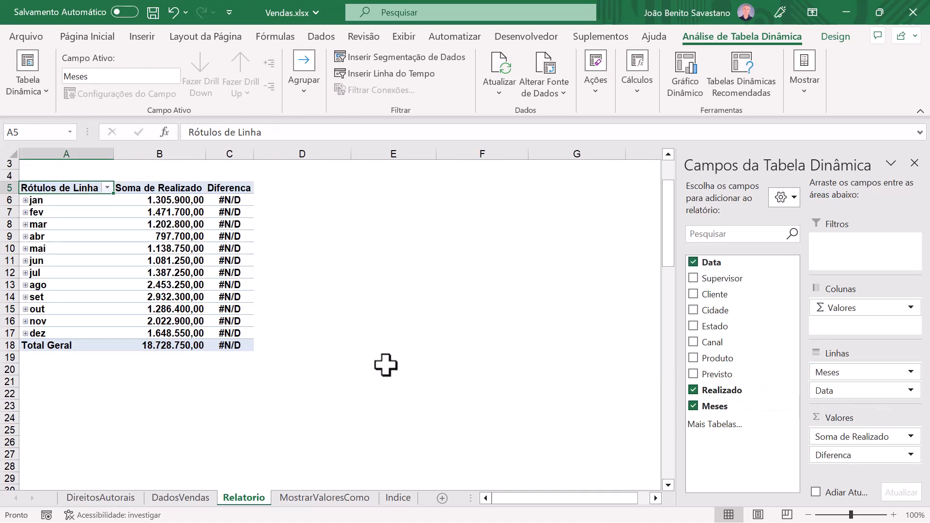
Step: Change the base field of the Diferenca field's Soma Acumulada em calculation to Meses
{"action": "right_click", "coordinate": [233, 201]}
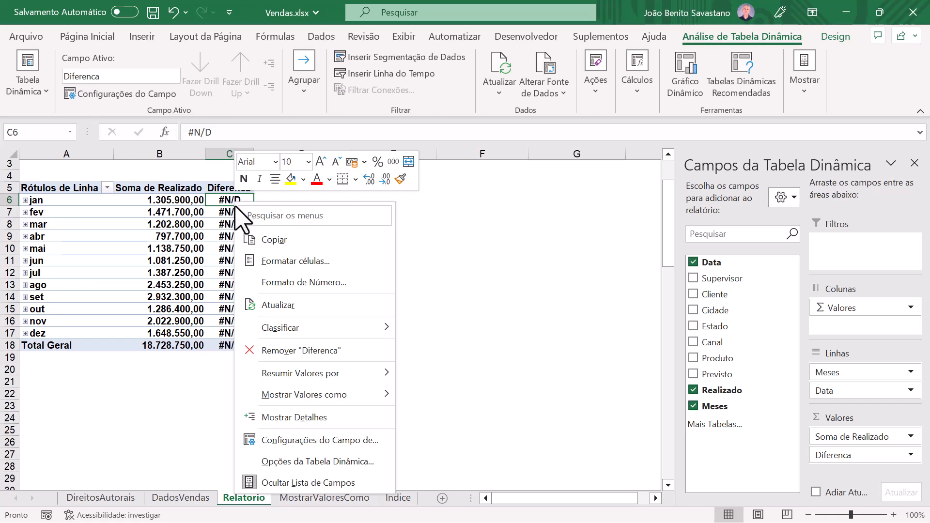
{"action": "mouse_move", "coordinate": [303, 394]}
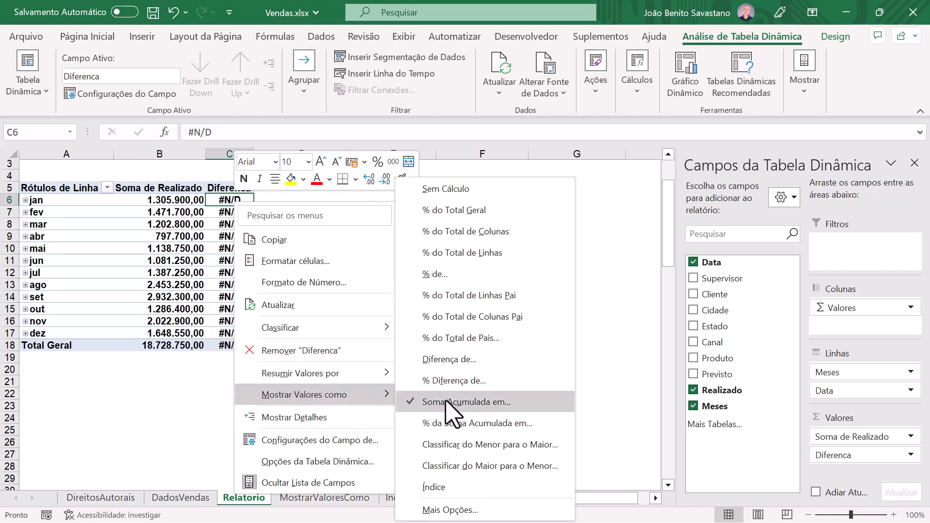
{"action": "left_click", "coordinate": [471, 402]}
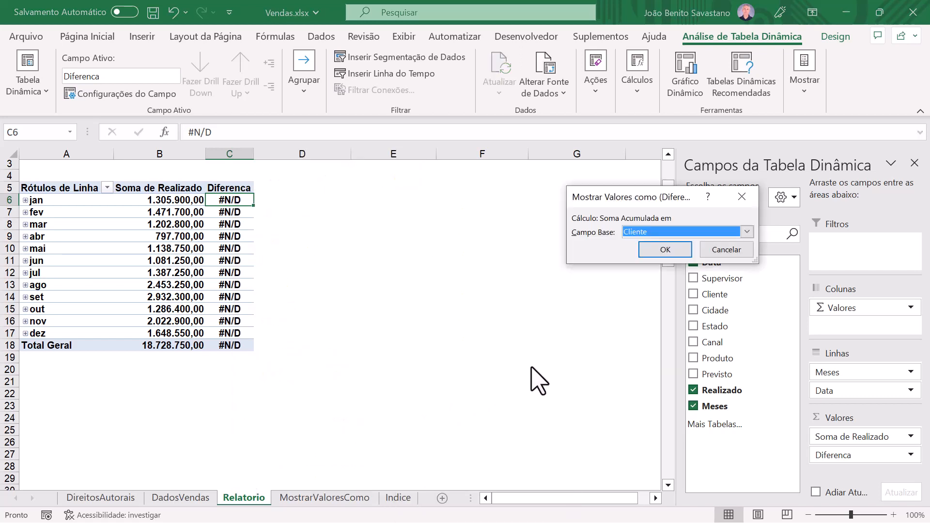
{"action": "left_click", "coordinate": [644, 232]}
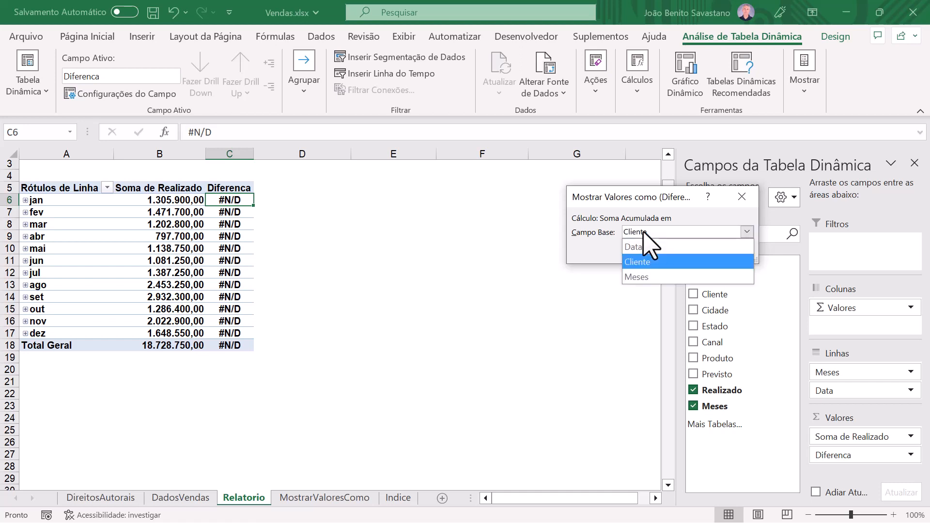
{"action": "left_click", "coordinate": [640, 277]}
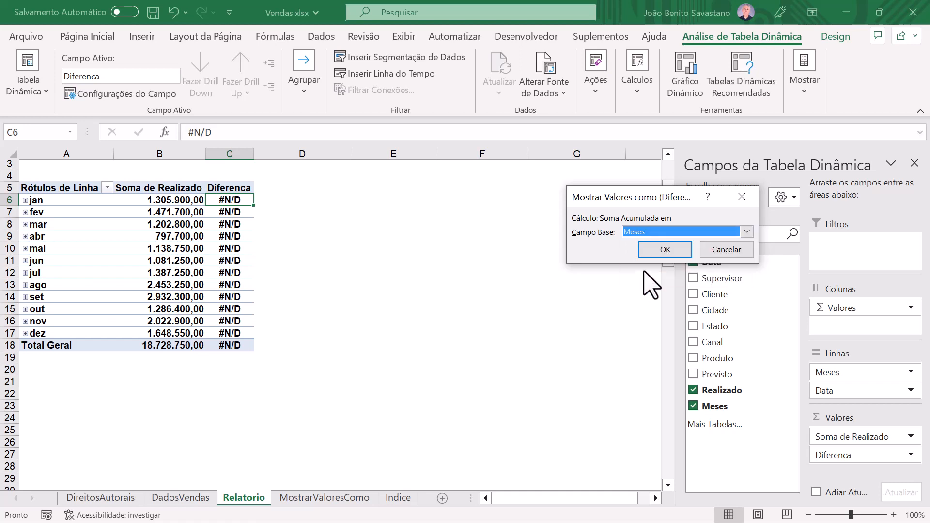
{"action": "left_click", "coordinate": [665, 249]}
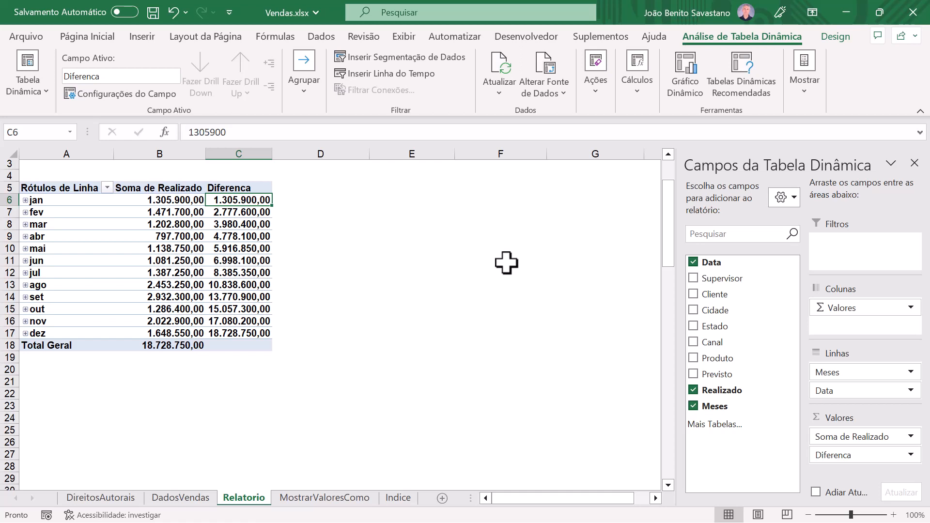
Step: Rename the Diferenca value field as Acumulado
{"action": "left_click", "coordinate": [236, 189]}
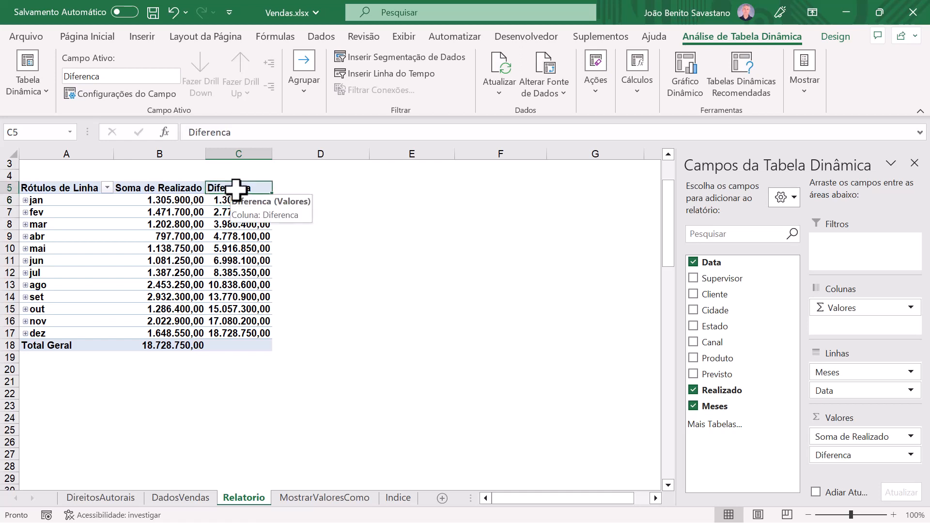
{"action": "type", "text": "Acumulado"}
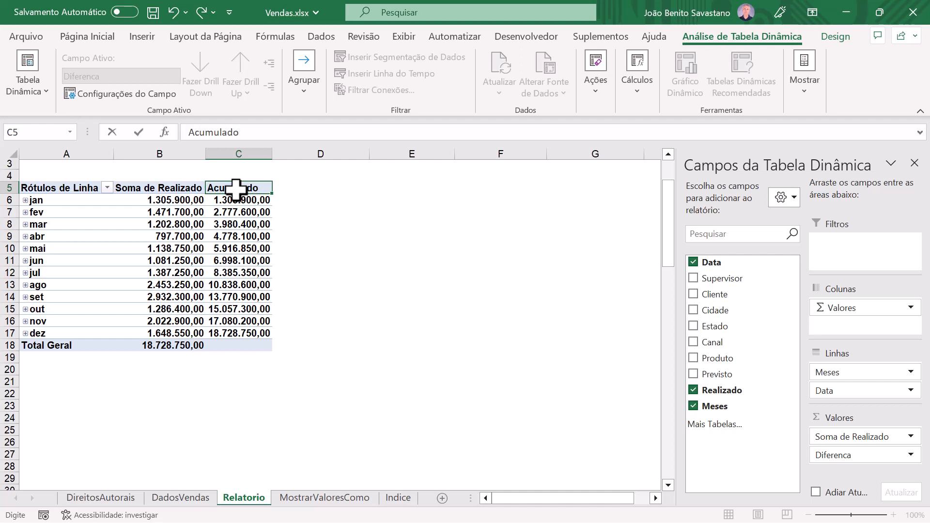
{"action": "key", "text": "Return"}
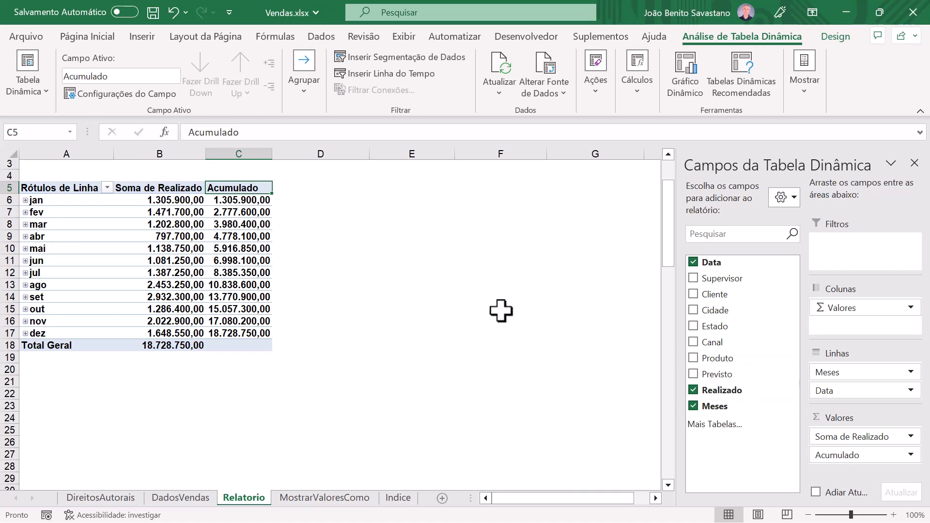
Step: Add Realizado to the values once more and show it as % da Soma Acumulada em with base field Meses
{"action": "left_click_drag", "start_coordinate": [722, 390], "coordinate": [849, 474]}
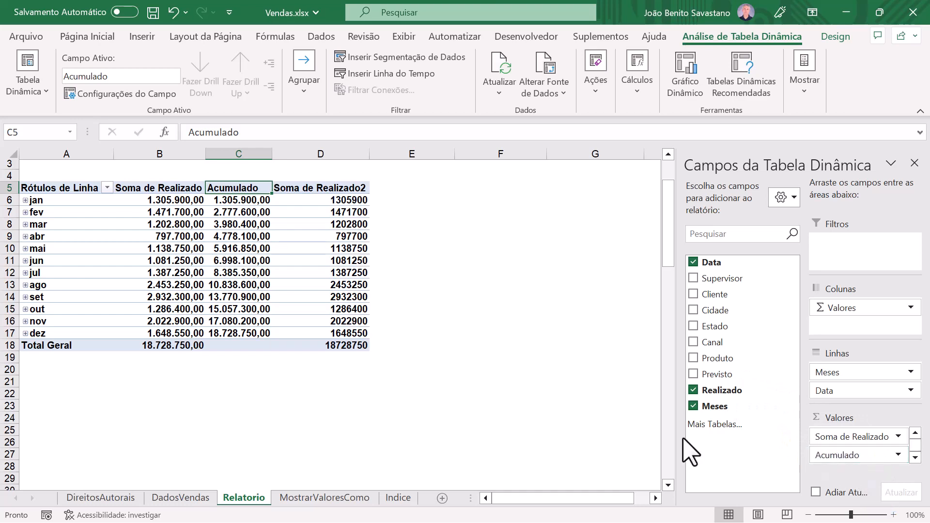
{"action": "right_click", "coordinate": [334, 199]}
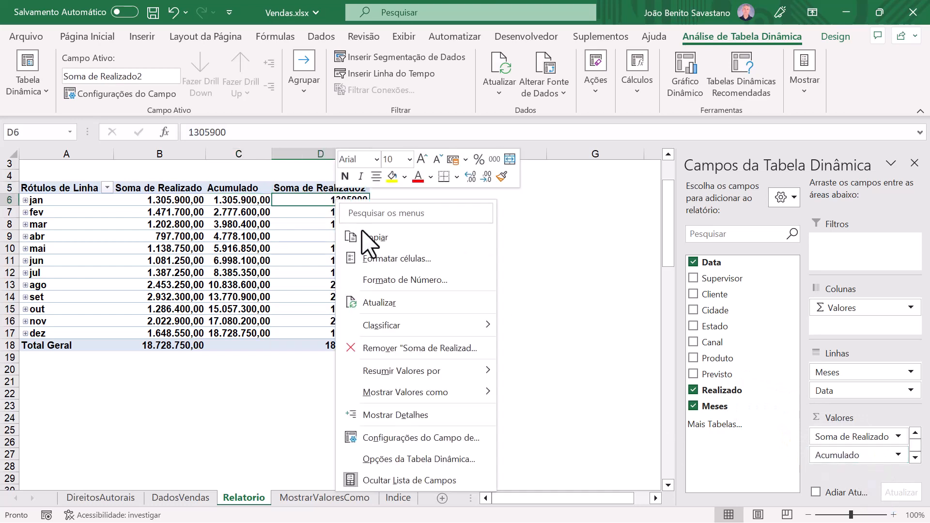
{"action": "mouse_move", "coordinate": [437, 395]}
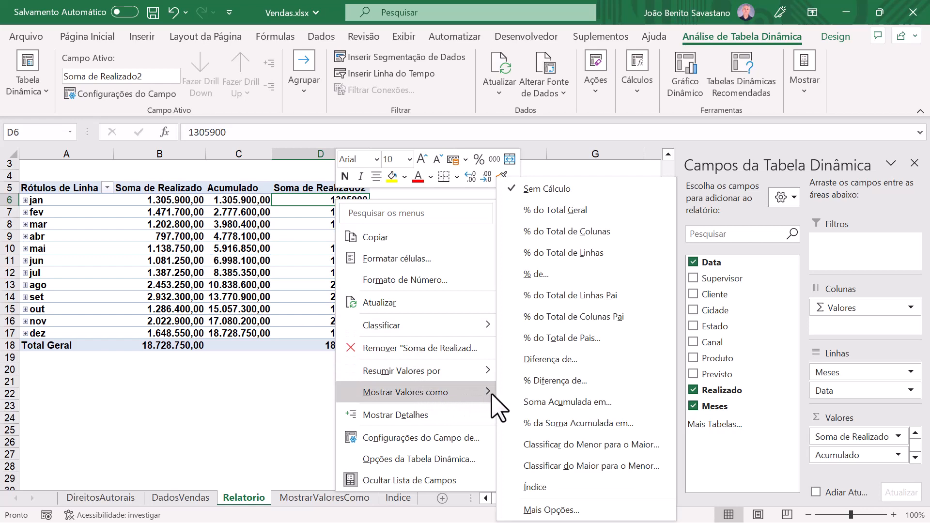
{"action": "left_click", "coordinate": [552, 423]}
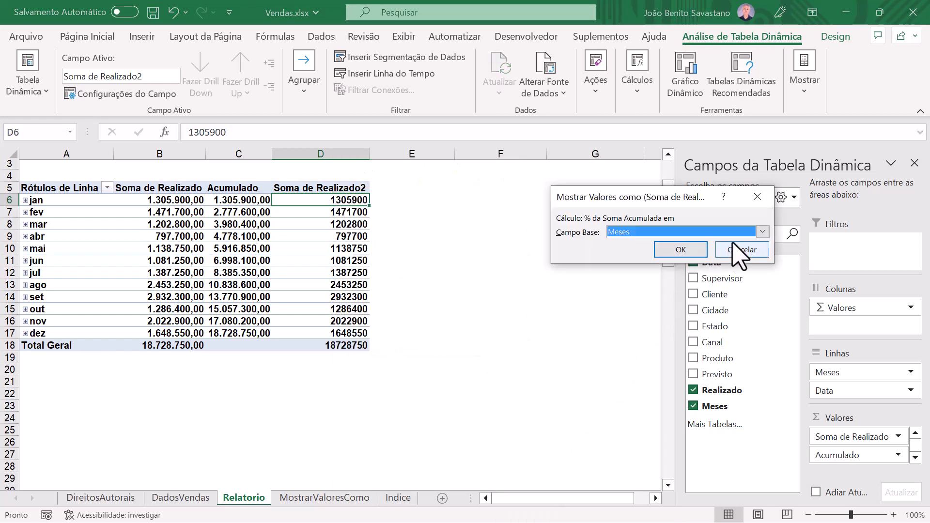
{"action": "left_click", "coordinate": [687, 250]}
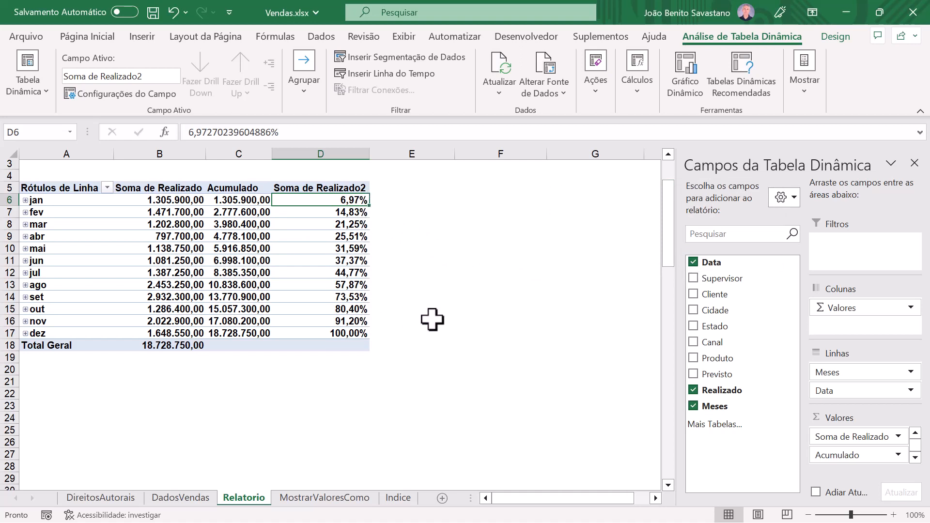
Step: Rename the Soma de Realizado2 value field as % Acumulado
{"action": "left_click", "coordinate": [320, 186]}
{"action": "left_click_drag", "start_coordinate": [296, 132], "coordinate": [168, 139]}
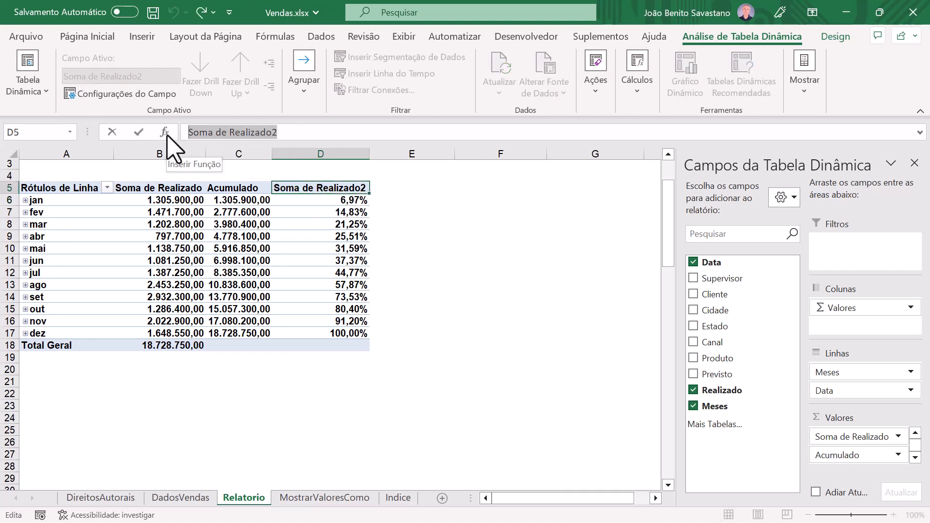
{"action": "type", "text": "% Acumulado"}
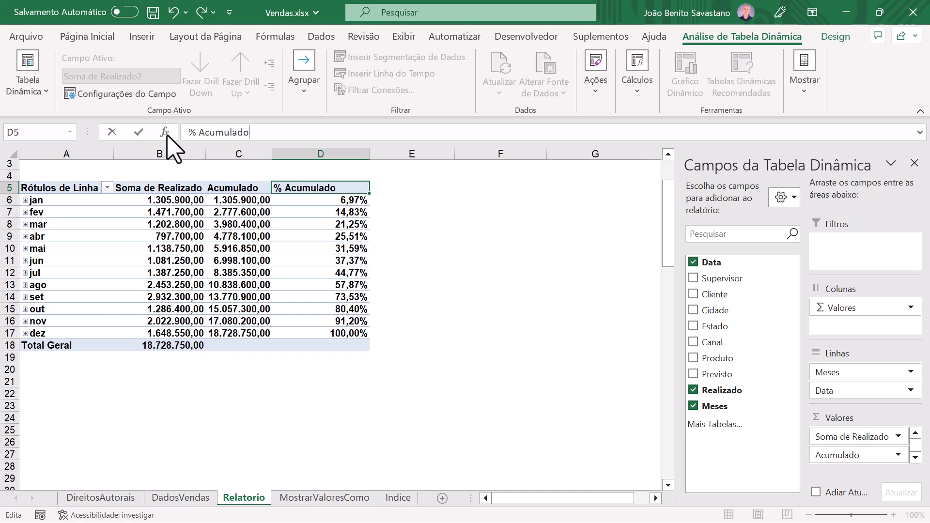
{"action": "key", "text": "Return"}
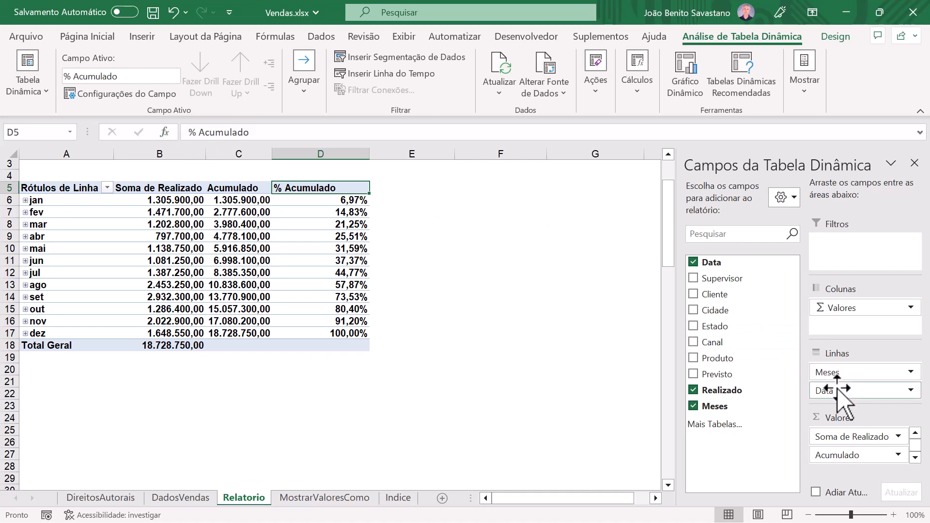
Step: Replace the Data and Meses fields in the pivot table rows with the Cliente field
{"action": "left_click_drag", "start_coordinate": [826, 390], "coordinate": [772, 326]}
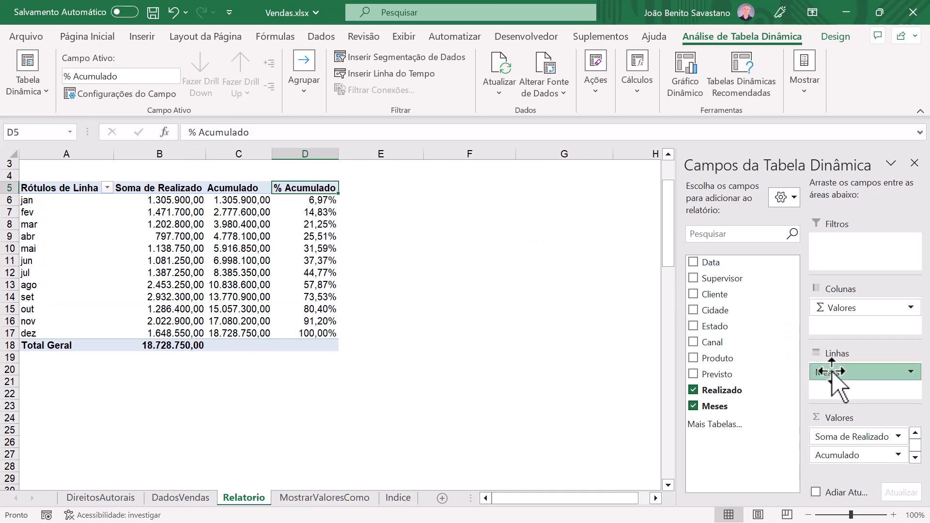
{"action": "left_click_drag", "start_coordinate": [824, 372], "coordinate": [756, 335]}
{"action": "left_click_drag", "start_coordinate": [730, 294], "coordinate": [873, 400]}
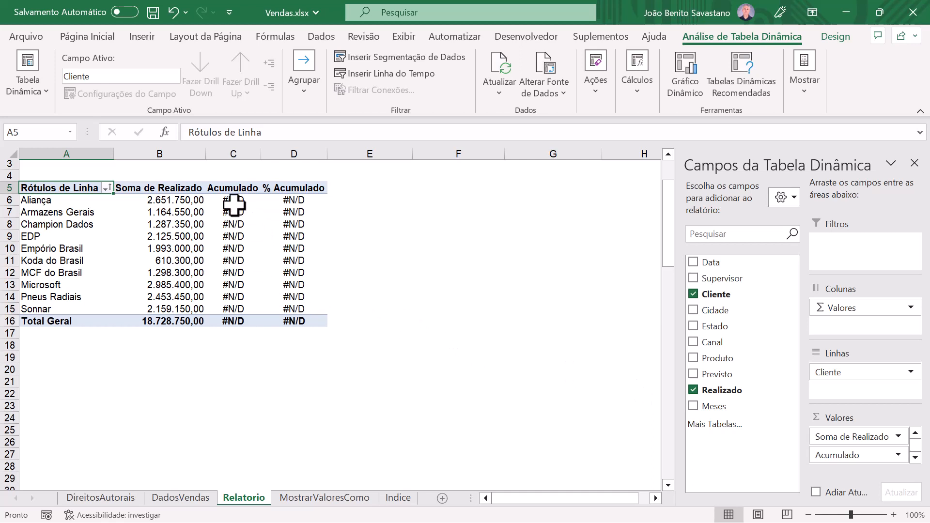
Step: Change the base field of the Acumulado field's Soma Acumulada em calculation to Cliente
{"action": "mouse_move", "coordinate": [234, 200]}
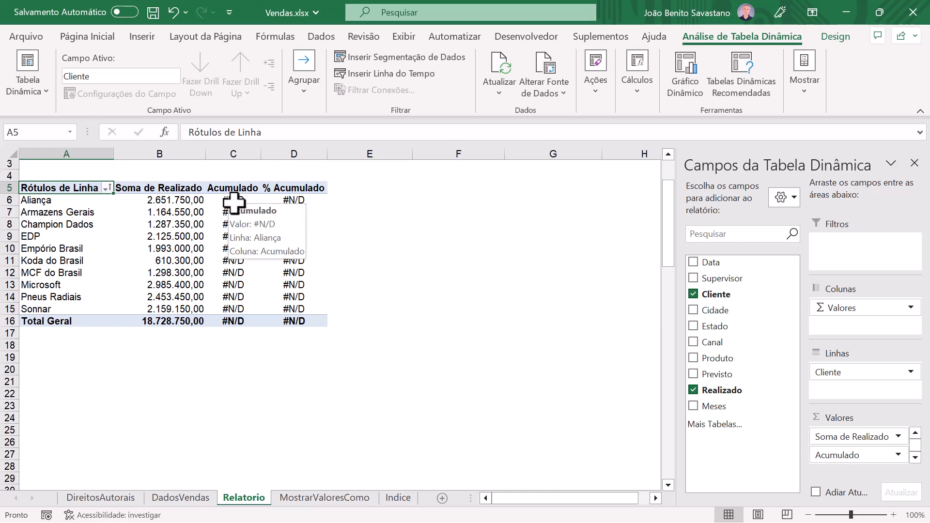
{"action": "right_click", "coordinate": [235, 200]}
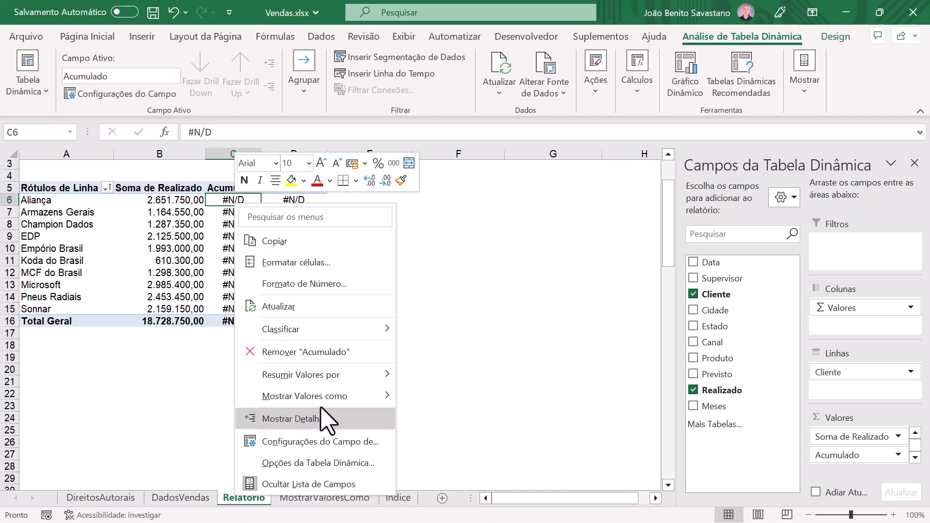
{"action": "mouse_move", "coordinate": [323, 401]}
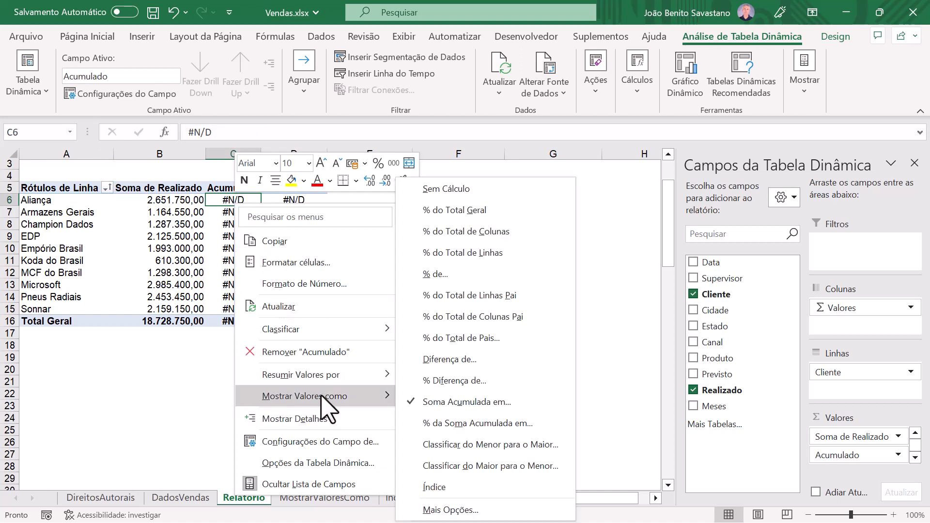
{"action": "left_click", "coordinate": [464, 403]}
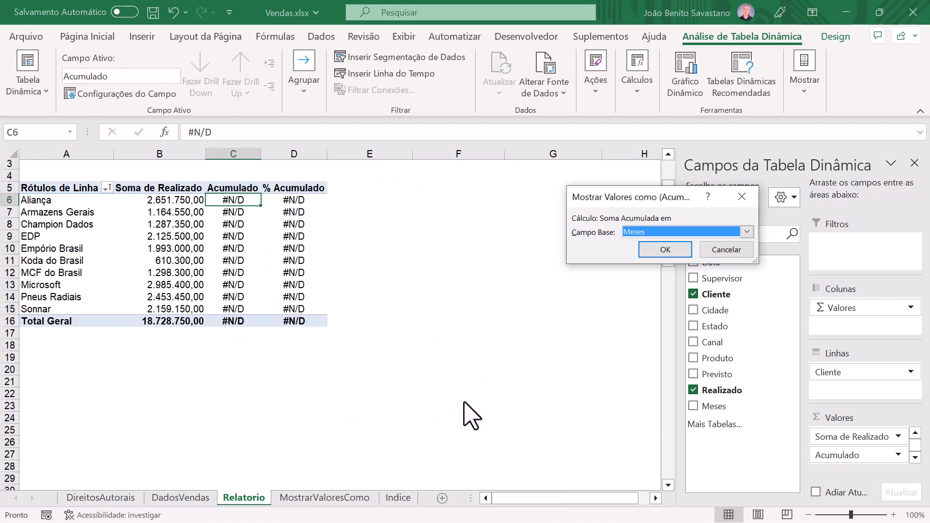
{"action": "left_click", "coordinate": [656, 233]}
{"action": "left_click", "coordinate": [659, 243]}
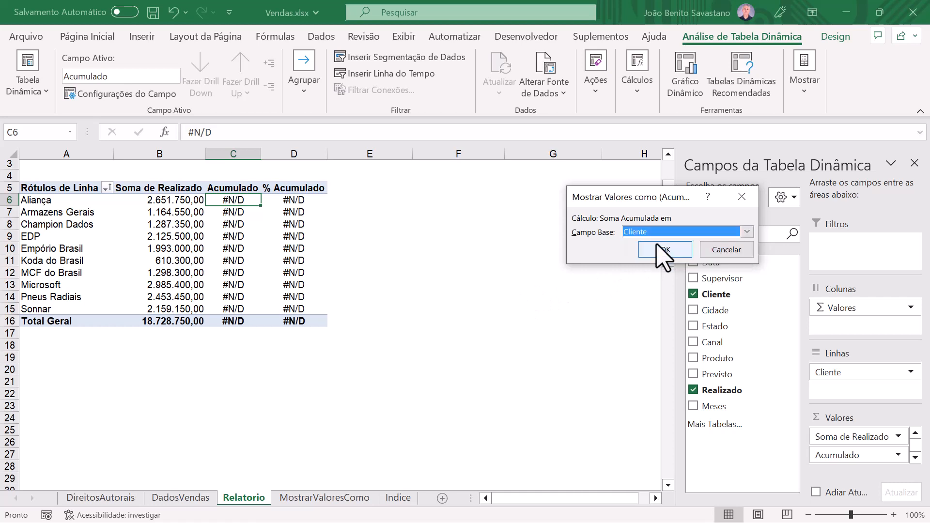
{"action": "left_click", "coordinate": [663, 249]}
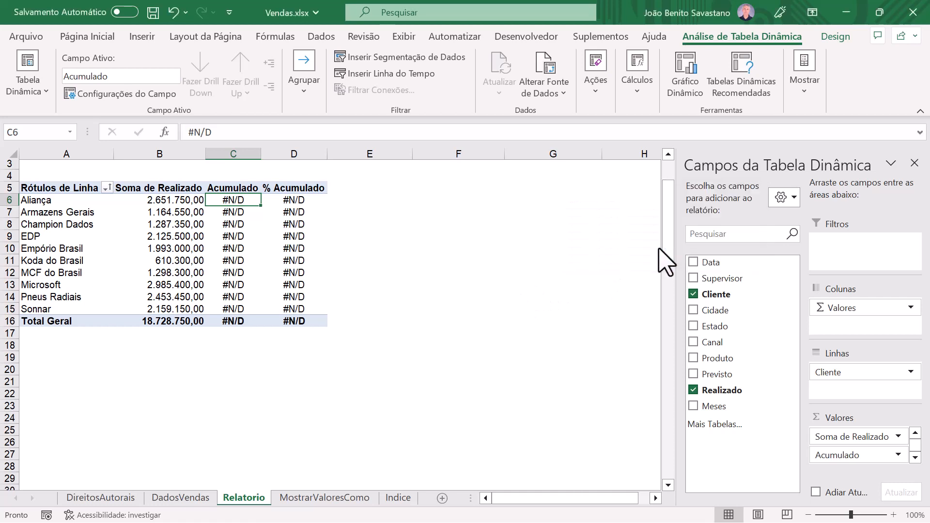
Step: Change the base field of the % Acumulado field's % da Soma Acumulada em calculation to Cliente
{"action": "left_click", "coordinate": [312, 199]}
{"action": "right_click", "coordinate": [312, 196]}
{"action": "mouse_move", "coordinate": [388, 391]}
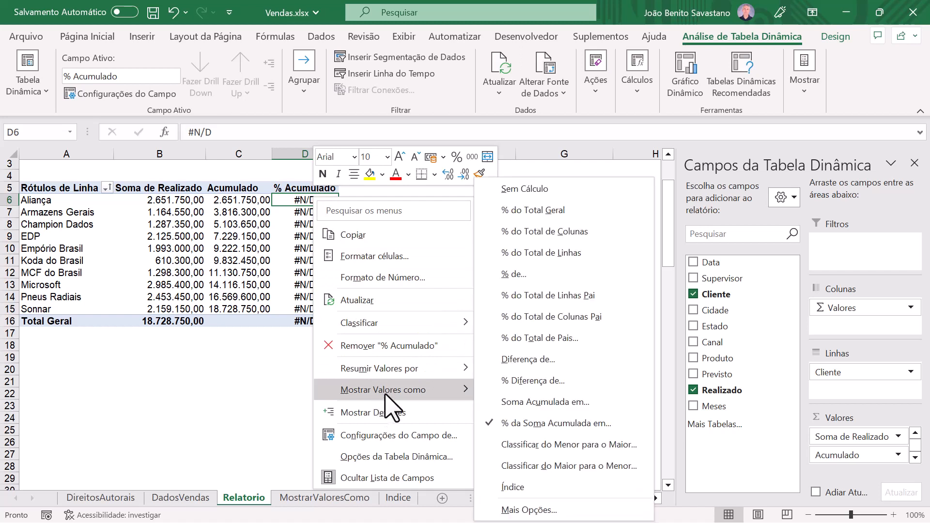
{"action": "left_click", "coordinate": [536, 425]}
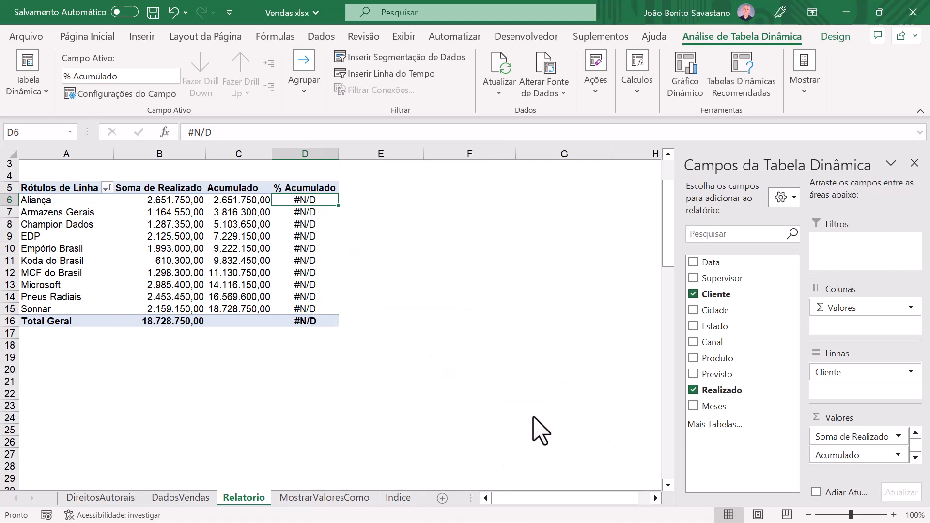
{"action": "left_click", "coordinate": [652, 232]}
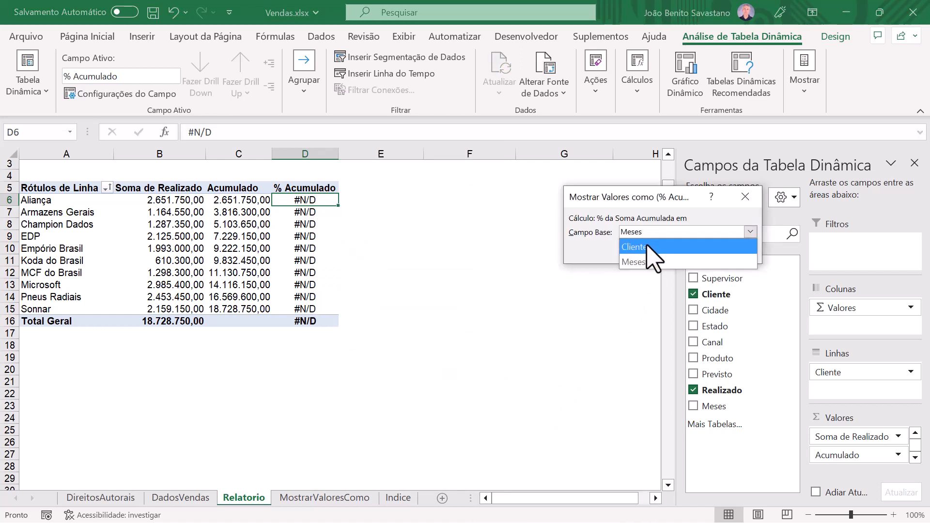
{"action": "left_click", "coordinate": [652, 243]}
{"action": "left_click", "coordinate": [675, 251]}
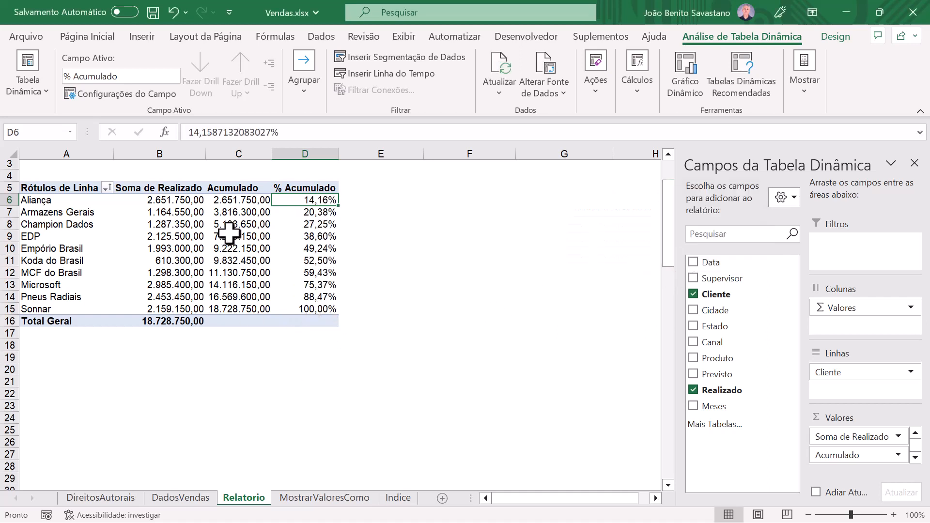
Step: Sort the pivot table's clients by Soma de Realizado from largest to smallest
{"action": "left_click", "coordinate": [165, 199]}
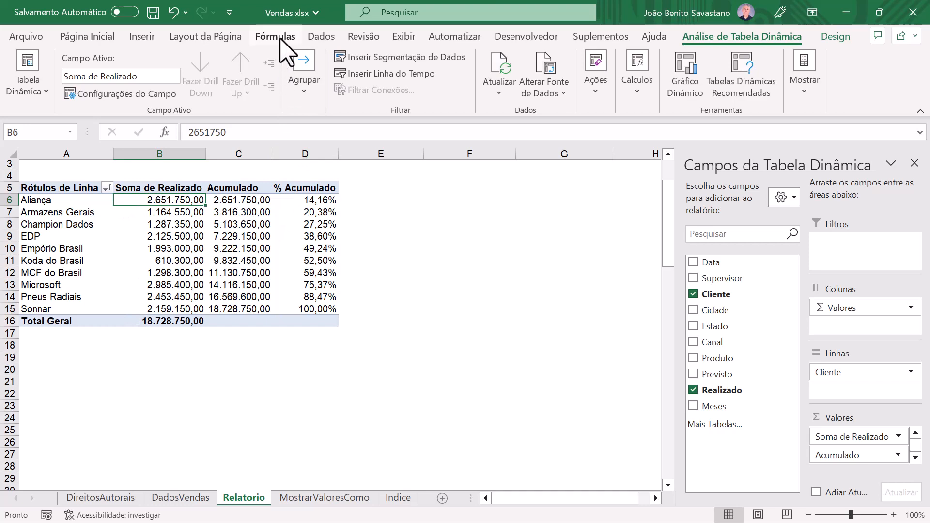
{"action": "left_click", "coordinate": [318, 39]}
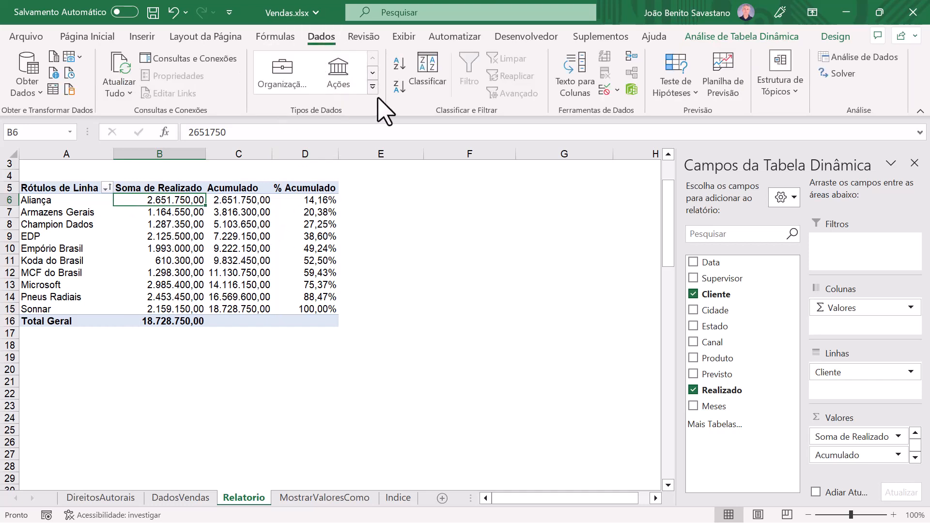
{"action": "left_click", "coordinate": [399, 88]}
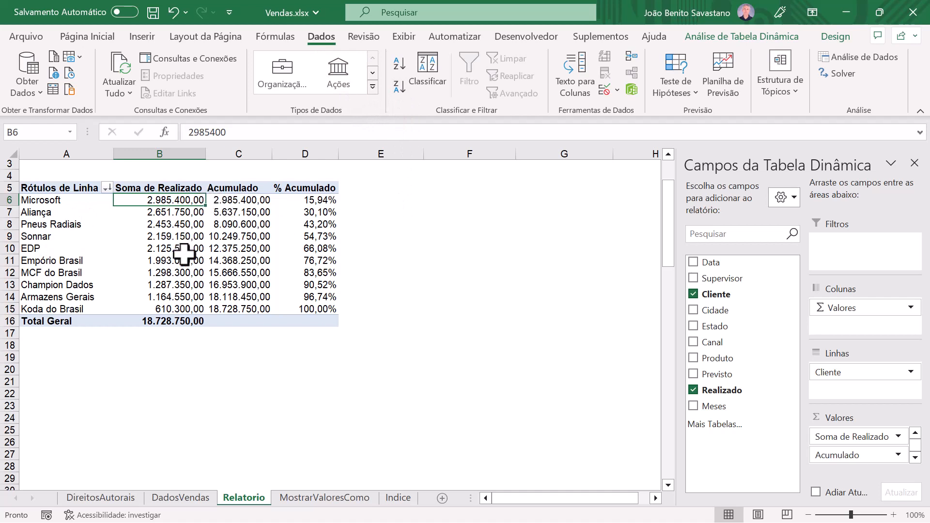
{"action": "left_click_drag", "start_coordinate": [180, 198], "coordinate": [181, 268]}
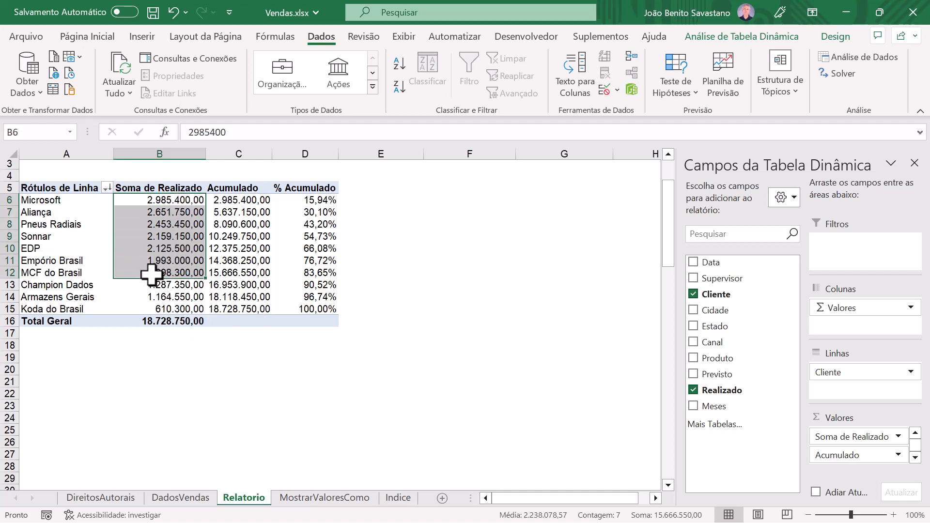
{"action": "left_click", "coordinate": [162, 199]}
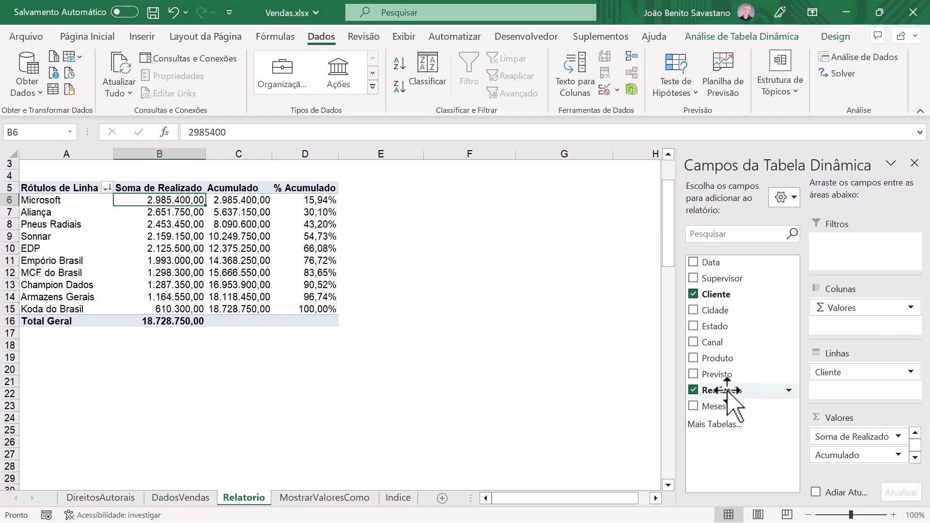
Step: Add Realizado to the values again and show it as Classificar do Maior para o Menor with base field Cliente
{"action": "left_click_drag", "start_coordinate": [746, 391], "coordinate": [905, 455]}
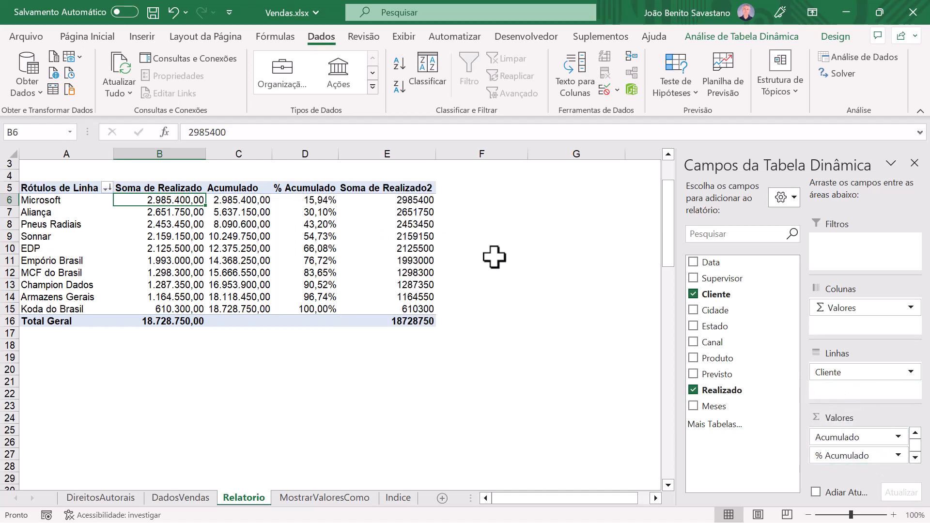
{"action": "left_click", "coordinate": [404, 200]}
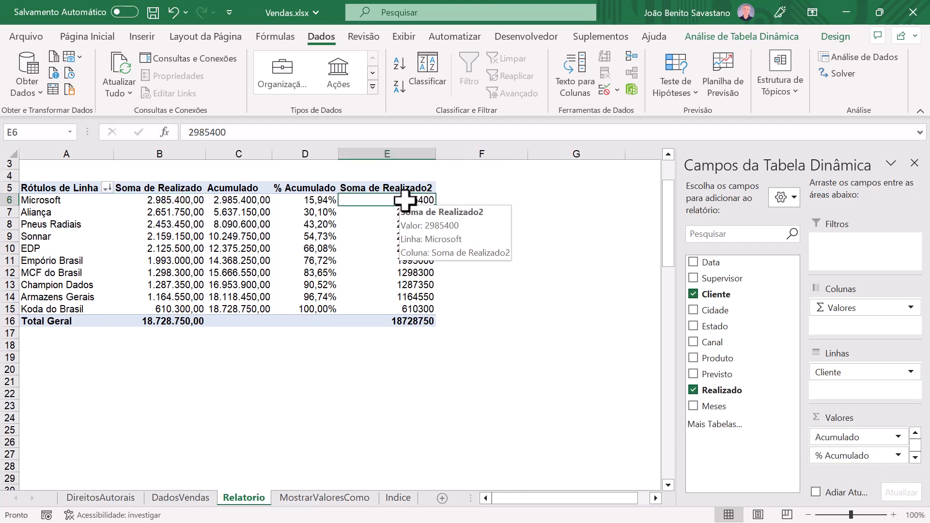
{"action": "right_click", "coordinate": [404, 200]}
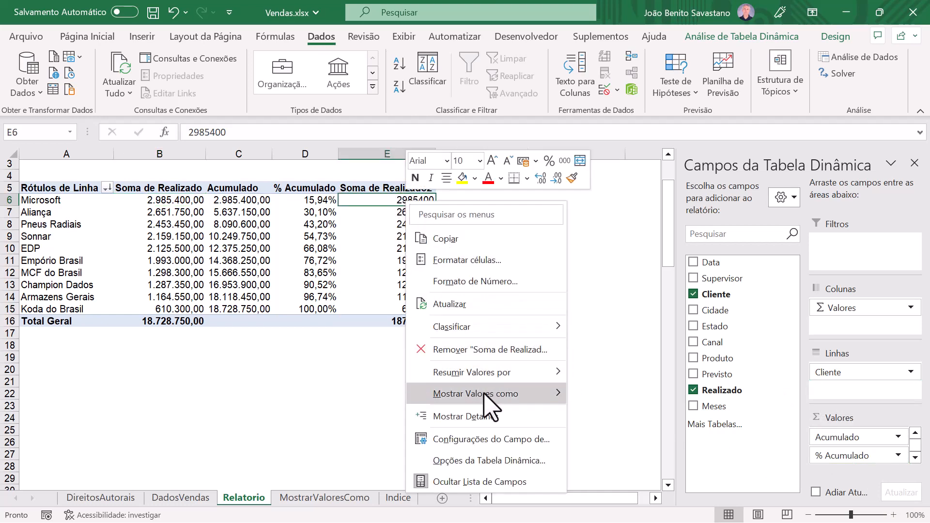
{"action": "mouse_move", "coordinate": [492, 394]}
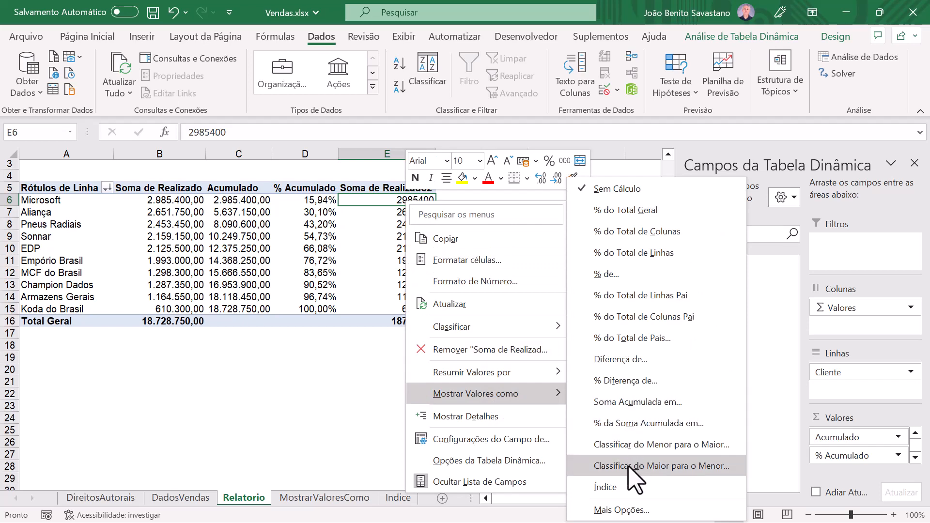
{"action": "left_click", "coordinate": [655, 466]}
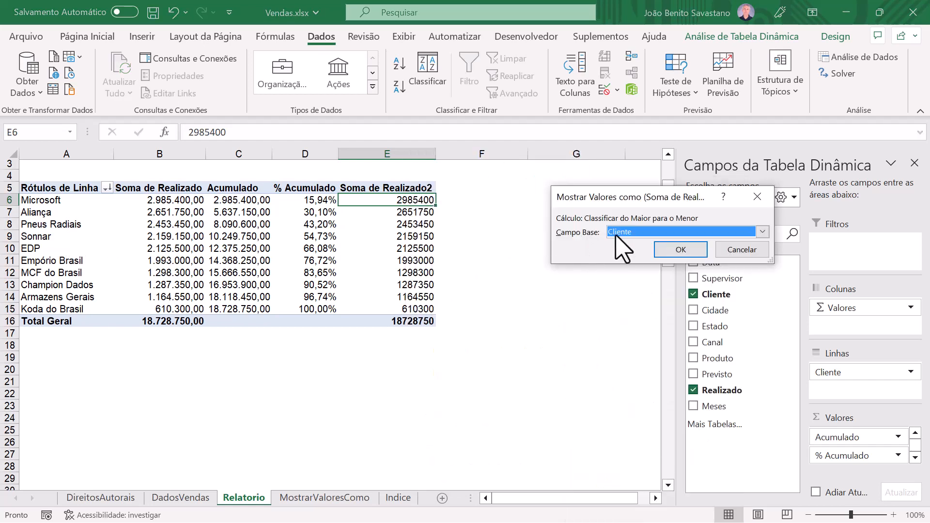
{"action": "left_click", "coordinate": [680, 250]}
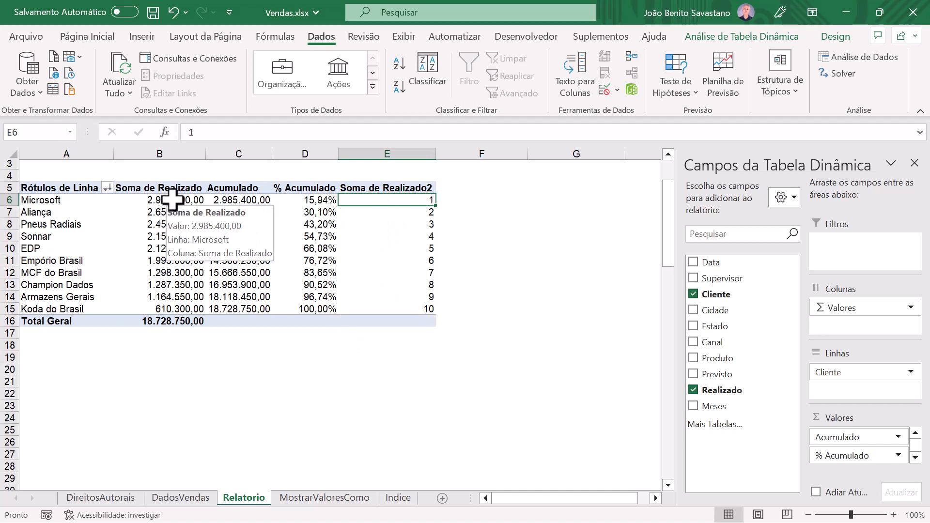
{"action": "left_click_drag", "start_coordinate": [173, 201], "coordinate": [179, 274]}
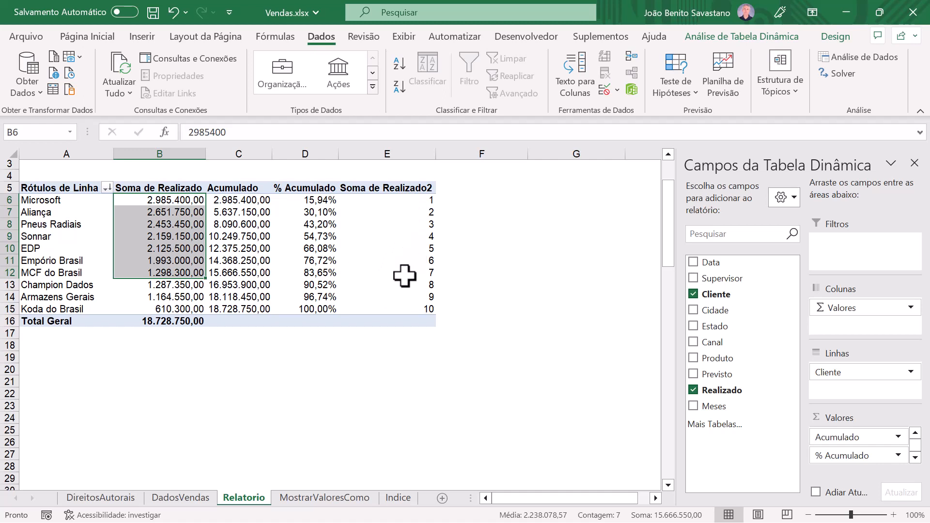
{"action": "mouse_move", "coordinate": [404, 275]}
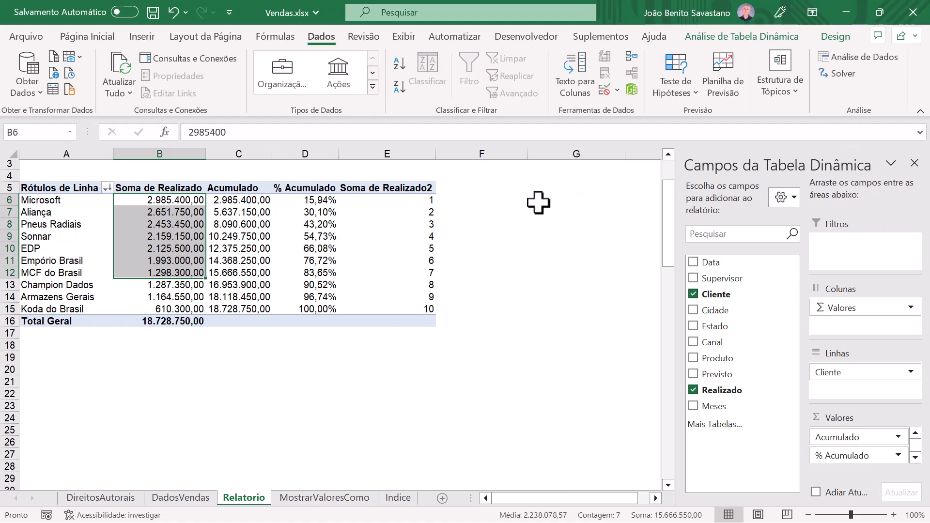
Step: Rename the Soma de Realizado2 value field as Ranking
{"action": "left_click", "coordinate": [390, 188]}
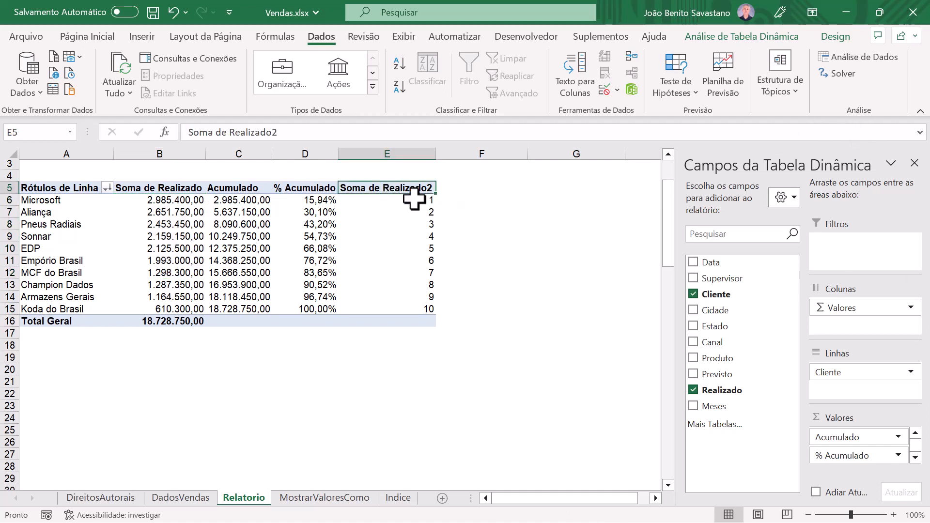
{"action": "type", "text": "Ranking"}
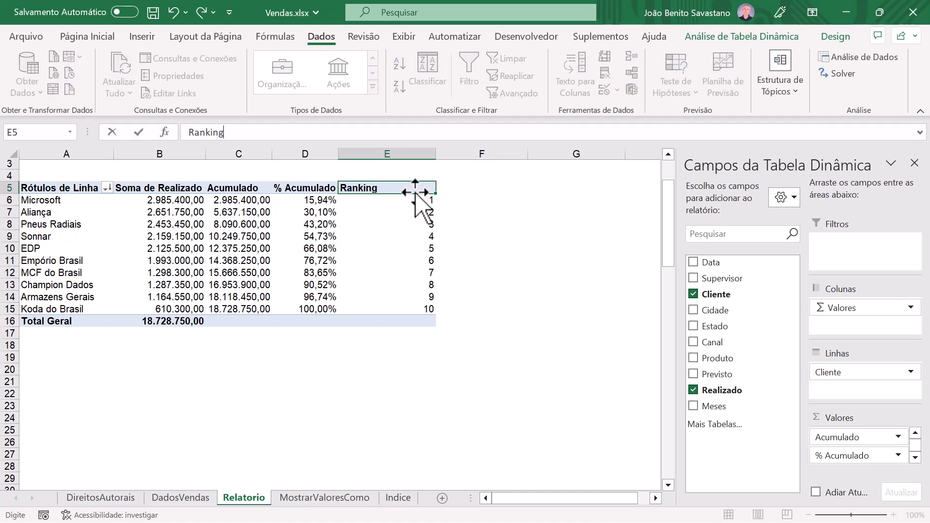
{"action": "key", "text": "Return"}
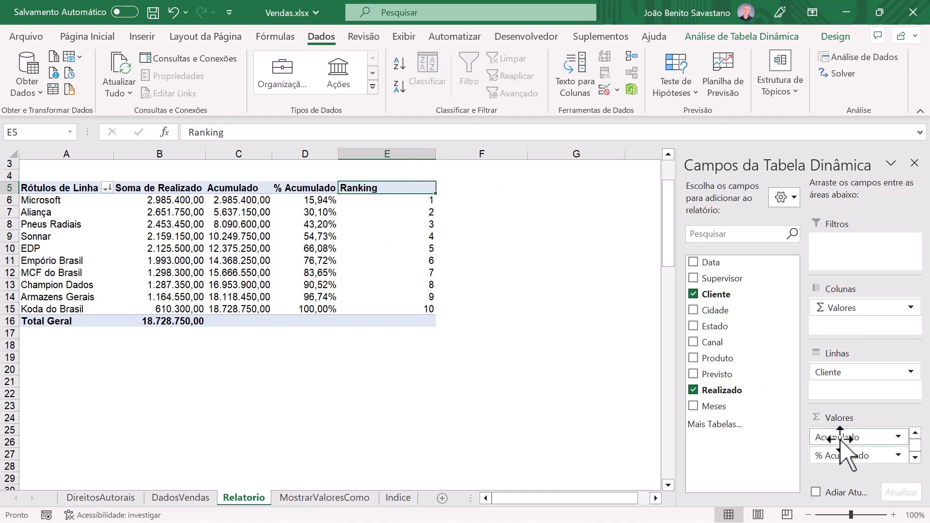
Step: Remove the Ranking and % Acumulado fields from the pivot table values
{"action": "left_click", "coordinate": [915, 457]}
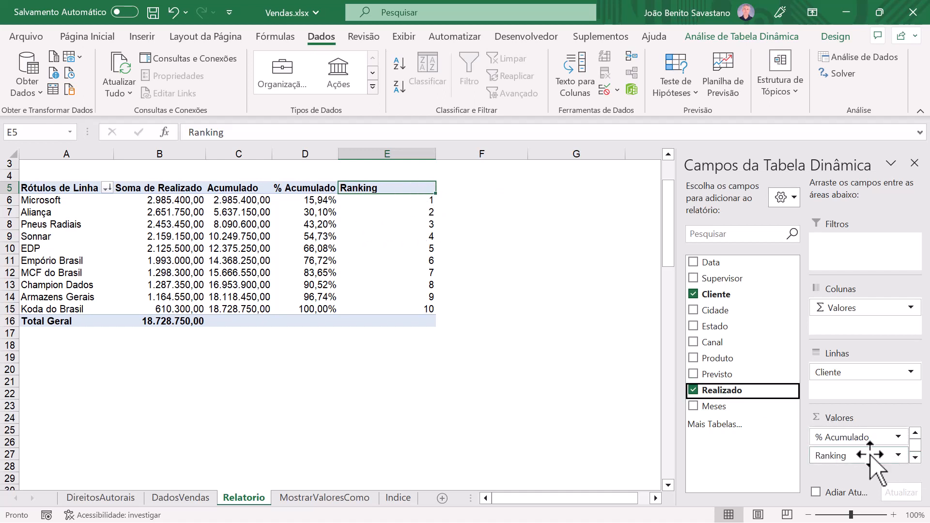
{"action": "left_click_drag", "start_coordinate": [871, 466], "coordinate": [727, 373]}
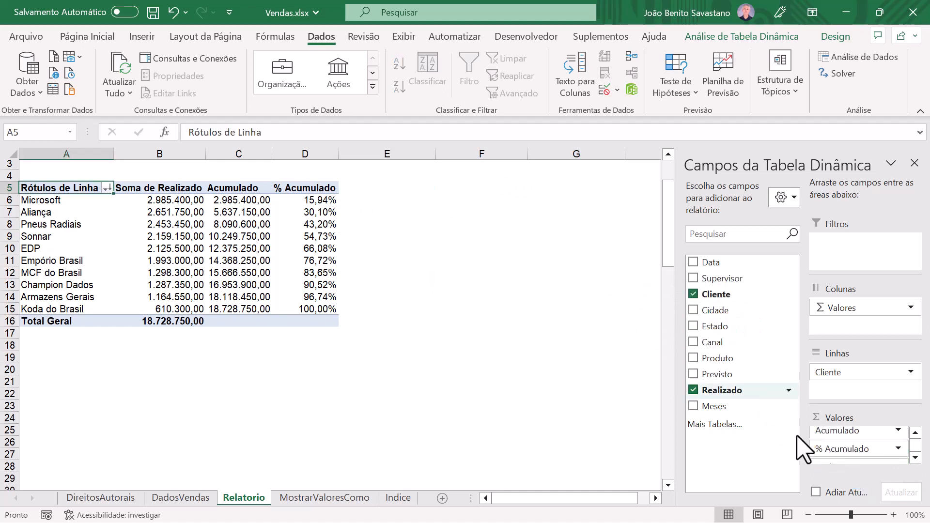
{"action": "left_click_drag", "start_coordinate": [841, 448], "coordinate": [724, 315]}
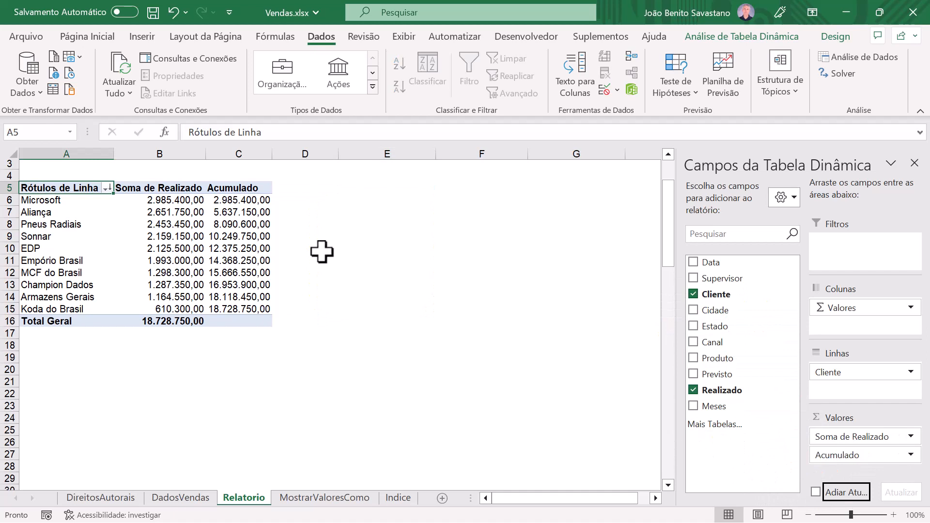
{"action": "left_click", "coordinate": [249, 199]}
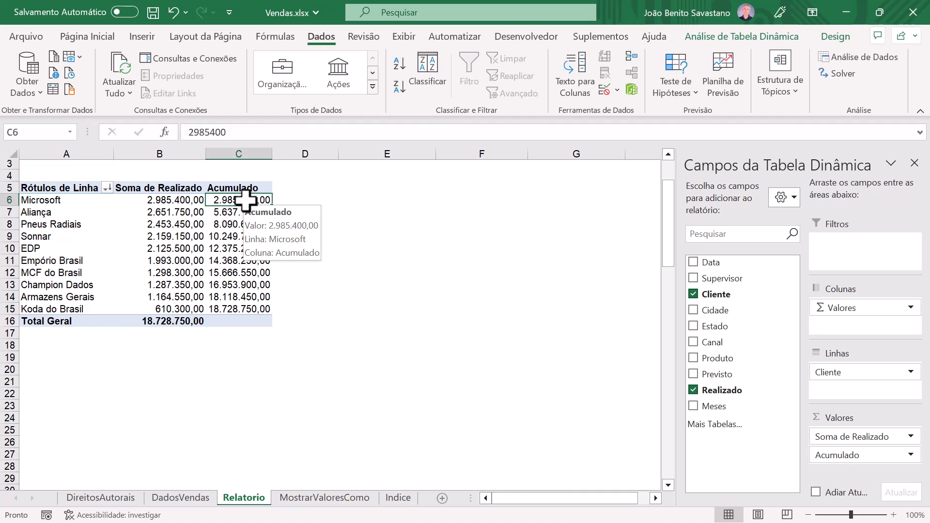
Step: Show the Acumulado value field as Índice instead of a running total
{"action": "right_click", "coordinate": [246, 200]}
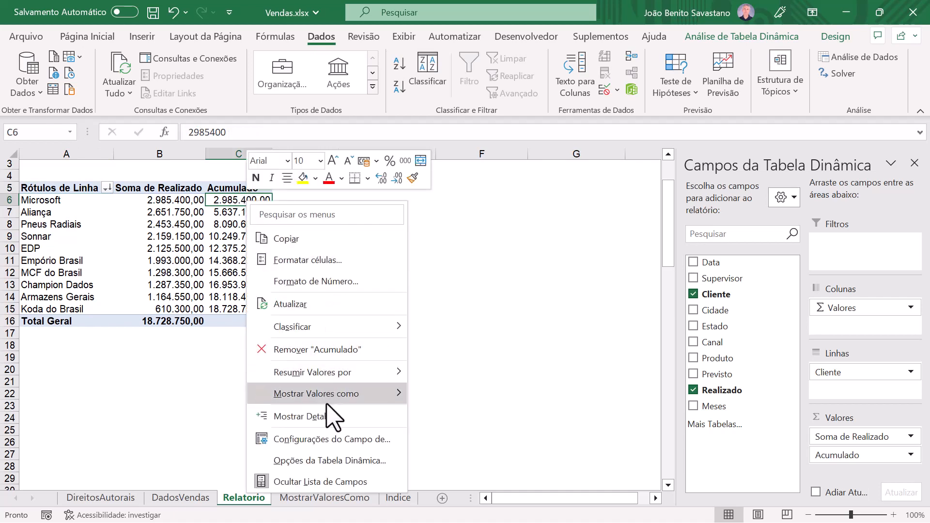
{"action": "mouse_move", "coordinate": [329, 401]}
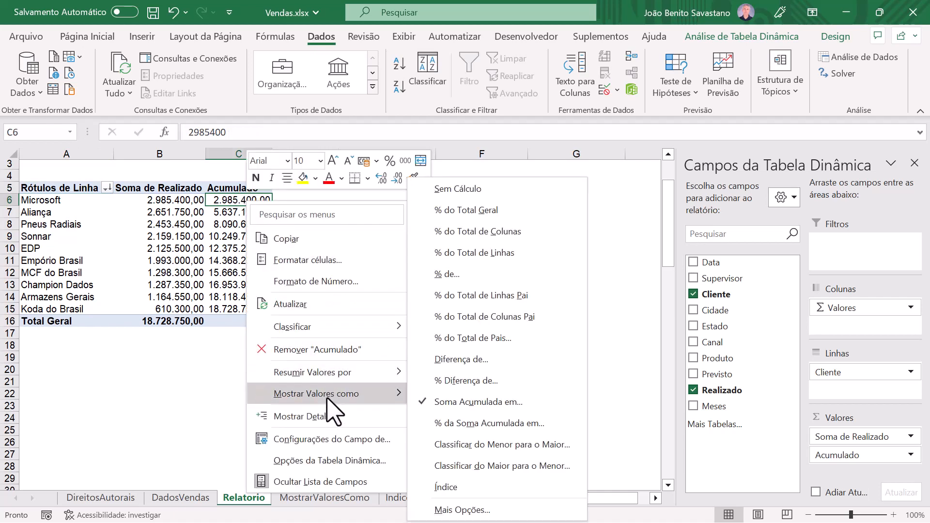
{"action": "left_click", "coordinate": [446, 488]}
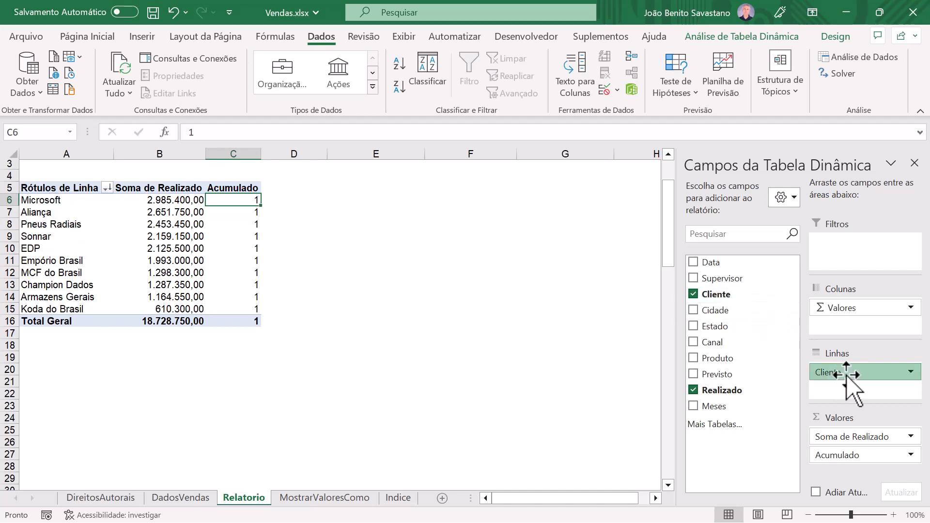
Step: Replace Cliente with Estado in the pivot table rows and rename the Acumulado value field as Indice
{"action": "mouse_move", "coordinate": [851, 373]}
{"action": "left_mouse_down"}
{"action": "mouse_move", "coordinate": [764, 332]}
{"action": "mouse_move", "coordinate": [713, 327]}
{"action": "mouse_move", "coordinate": [863, 400]}
{"action": "mouse_move", "coordinate": [858, 387]}
{"action": "left_mouse_up"}
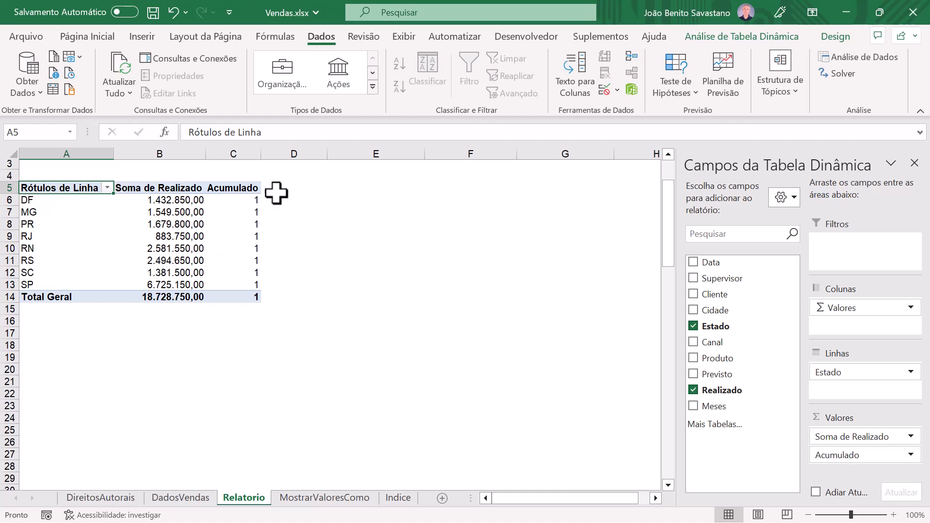
{"action": "double_click", "coordinate": [241, 188]}
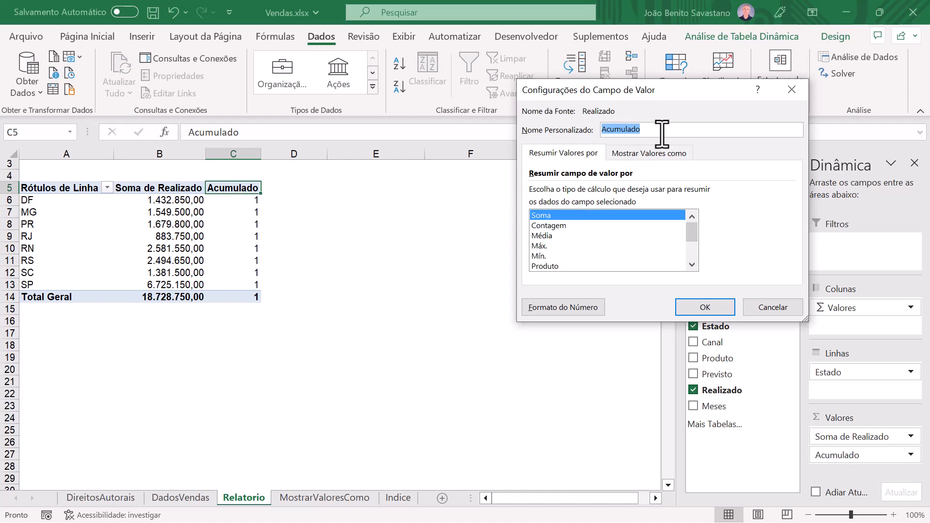
{"action": "key", "text": "BackSpace"}
{"action": "left_click", "coordinate": [712, 307]}
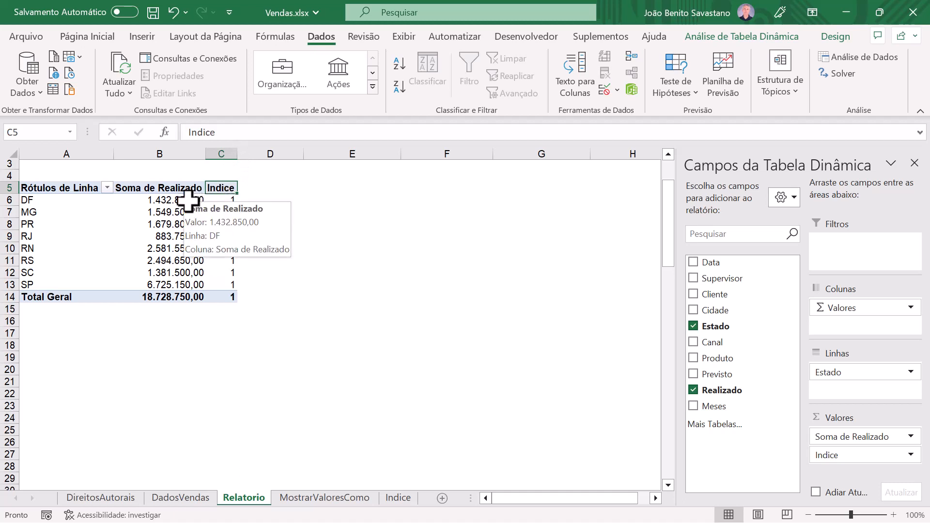
Step: Add the Canal field to the pivot table columns and close the field list
{"action": "mouse_move", "coordinate": [225, 289]}
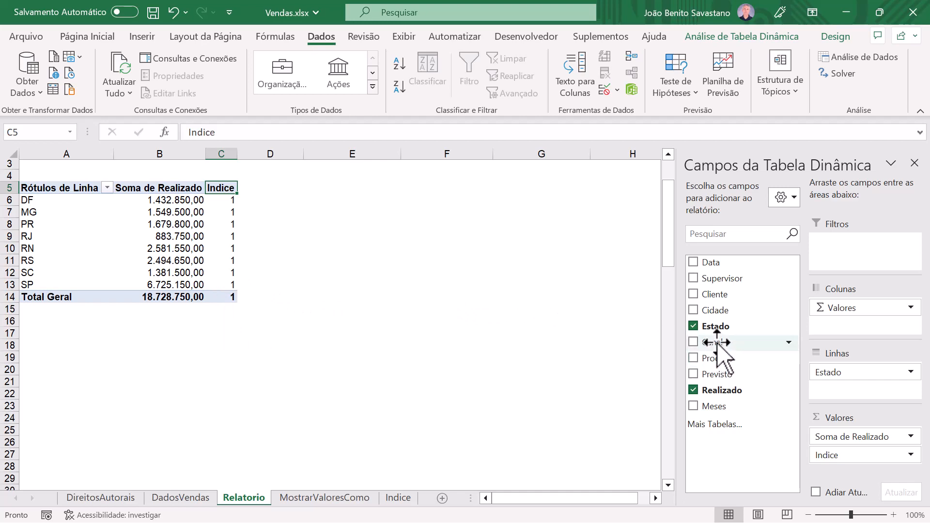
{"action": "left_click_drag", "start_coordinate": [717, 343], "coordinate": [867, 334]}
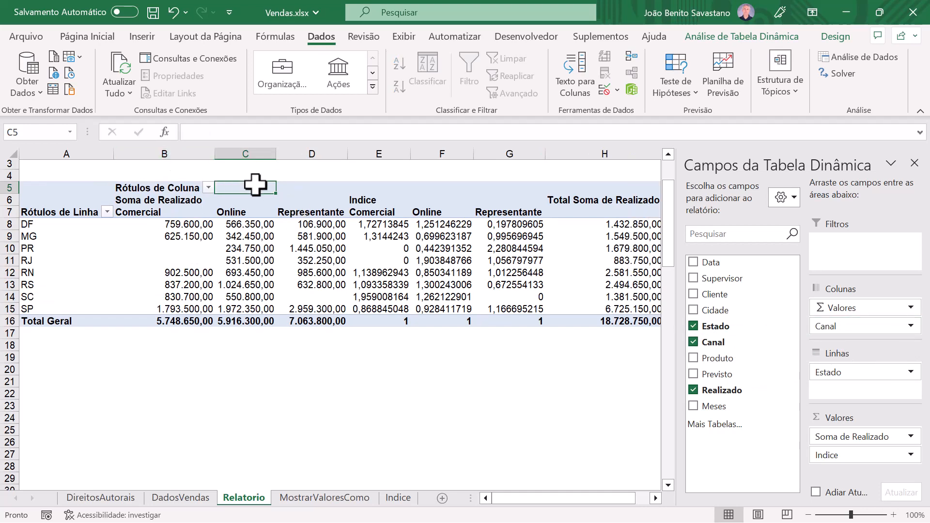
{"action": "scroll", "coordinate": [256, 185], "scroll_direction": "up", "scroll_amount": 1}
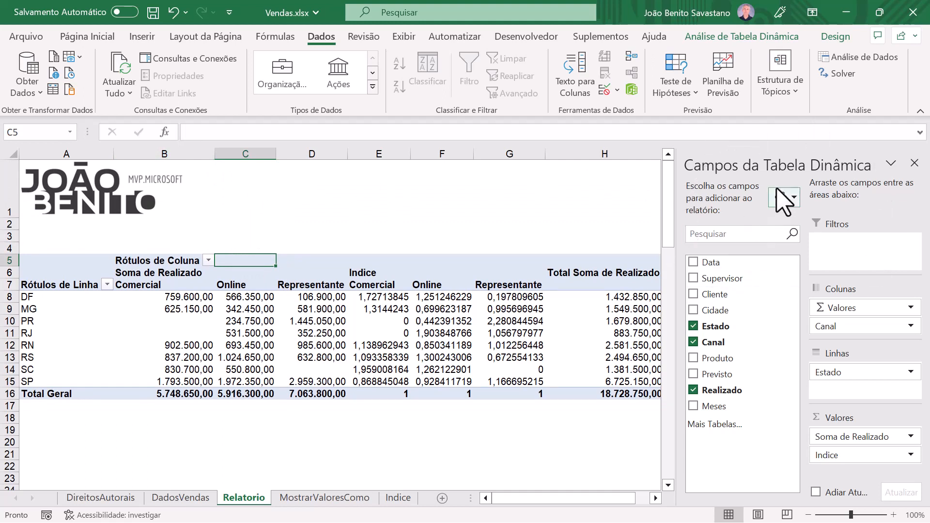
{"action": "left_click", "coordinate": [915, 164]}
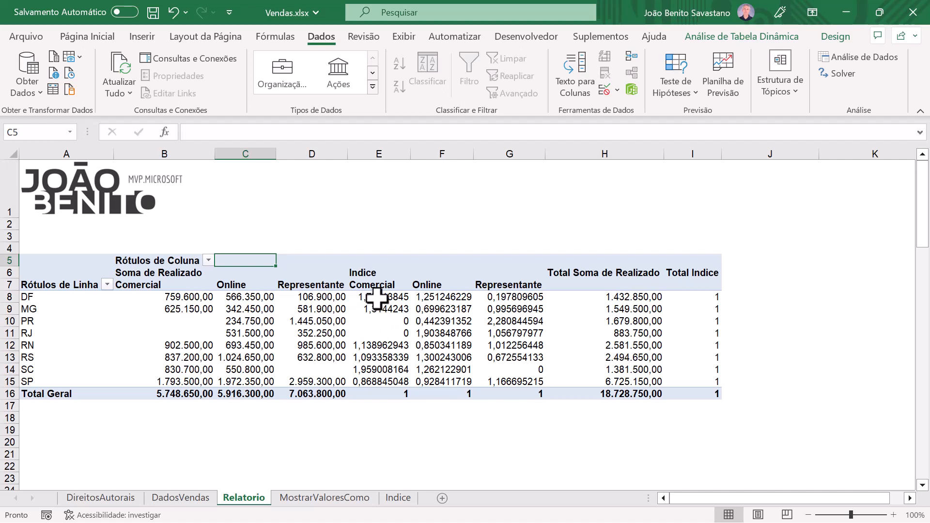
Step: Format the Indice values as Número with 4 decimal places
{"action": "left_click_drag", "start_coordinate": [377, 299], "coordinate": [501, 382]}
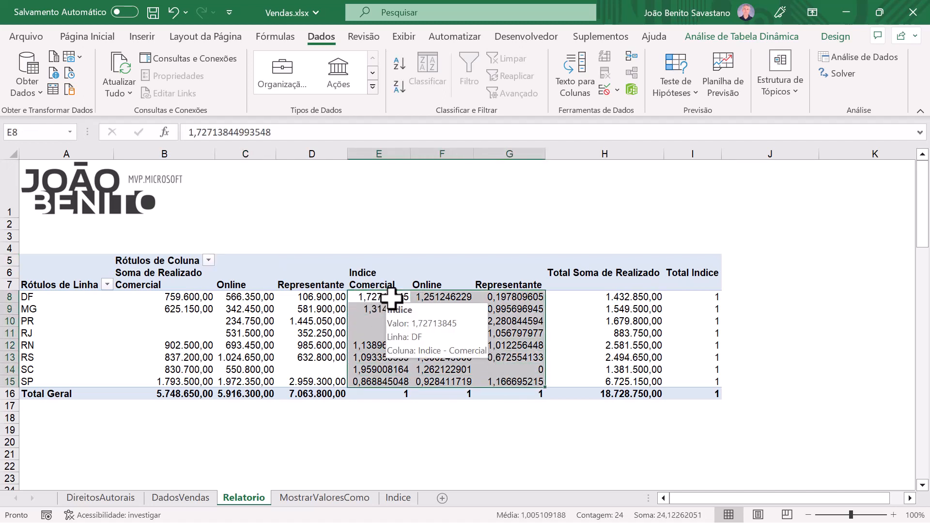
{"action": "left_click", "coordinate": [391, 298]}
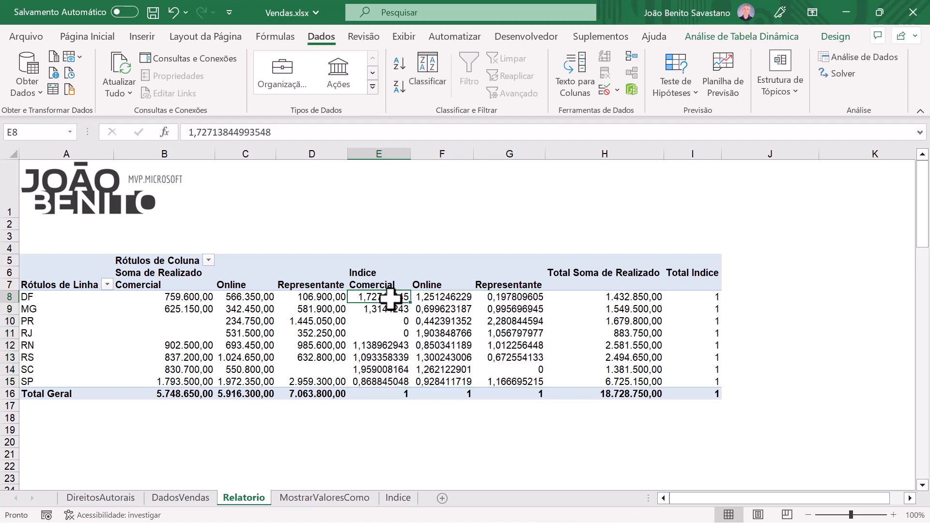
{"action": "right_click", "coordinate": [390, 297]}
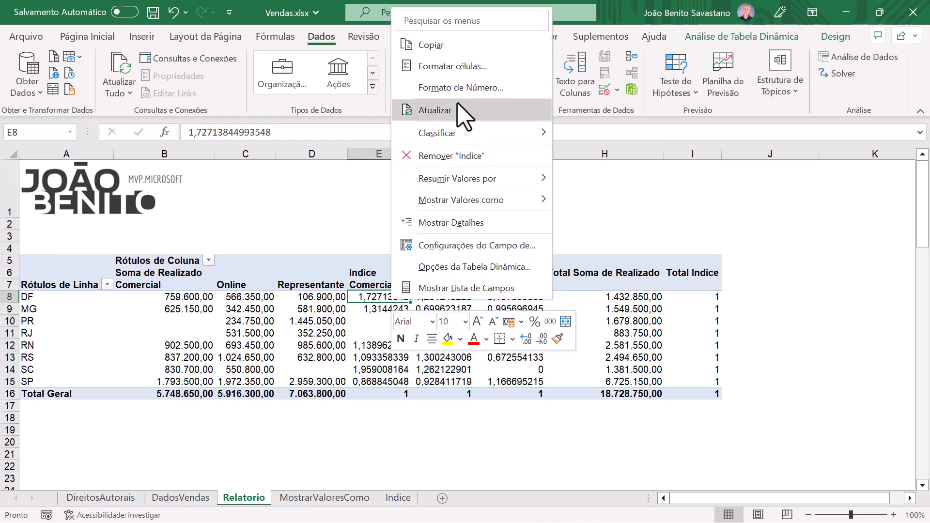
{"action": "left_click", "coordinate": [462, 88]}
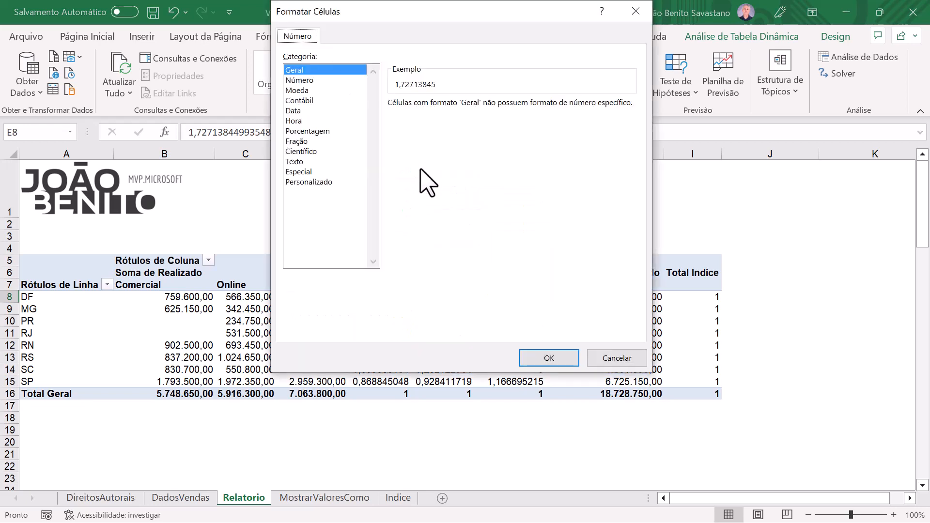
{"action": "left_click", "coordinate": [300, 80]}
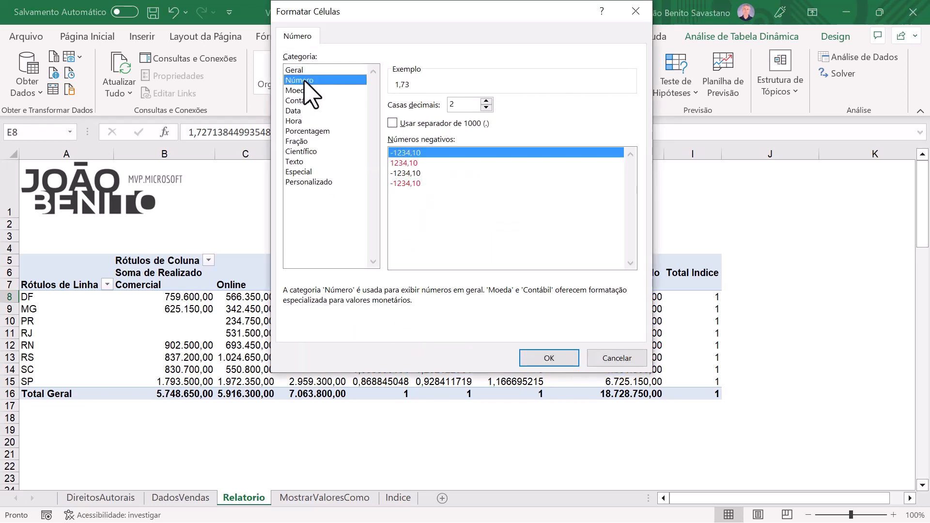
{"action": "left_click", "coordinate": [486, 101]}
{"action": "left_click", "coordinate": [486, 102]}
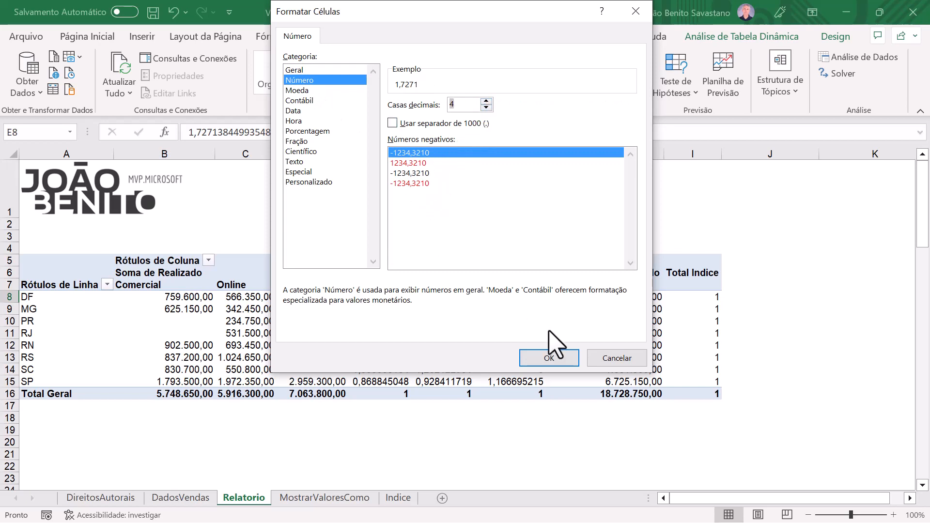
{"action": "left_click", "coordinate": [560, 358]}
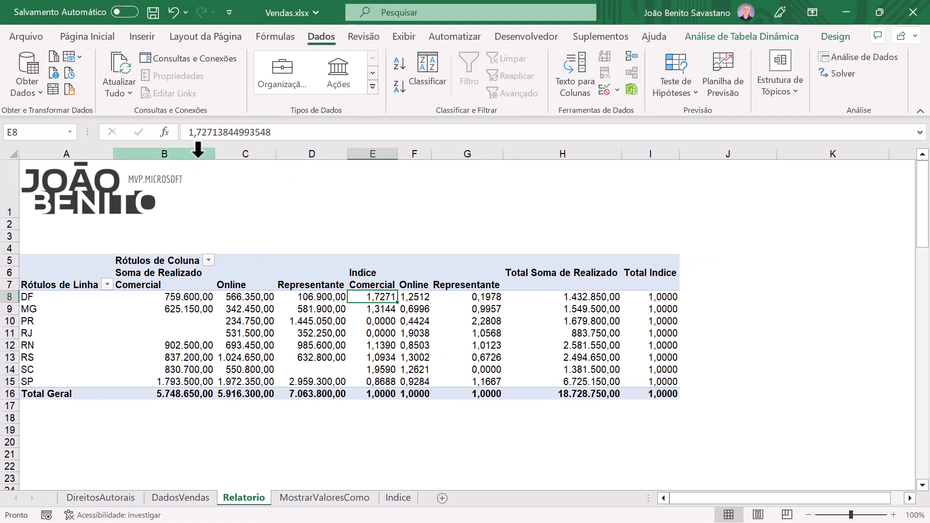
Step: Give columns B to D one equal width and columns E to G another equal width
{"action": "left_click_drag", "start_coordinate": [198, 150], "coordinate": [299, 149]}
{"action": "left_click_drag", "start_coordinate": [216, 155], "coordinate": [198, 160]}
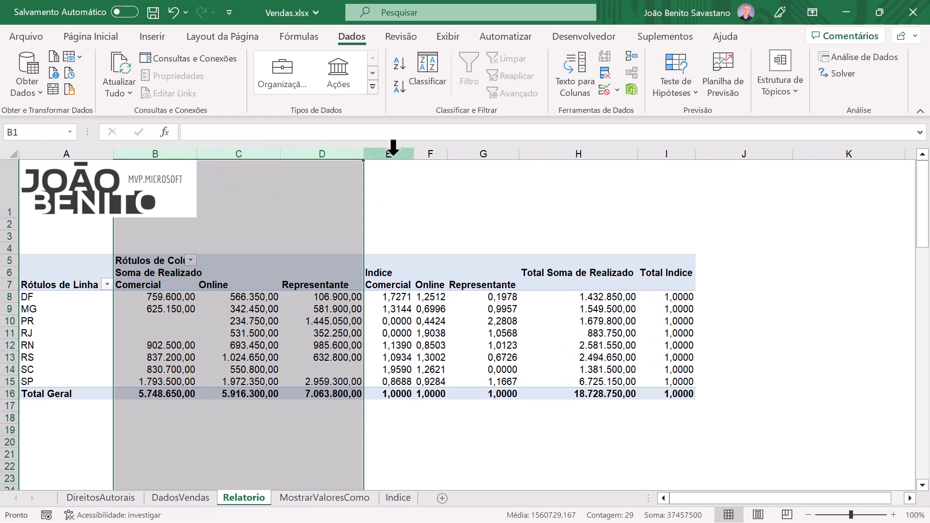
{"action": "left_click_drag", "start_coordinate": [394, 150], "coordinate": [420, 154]}
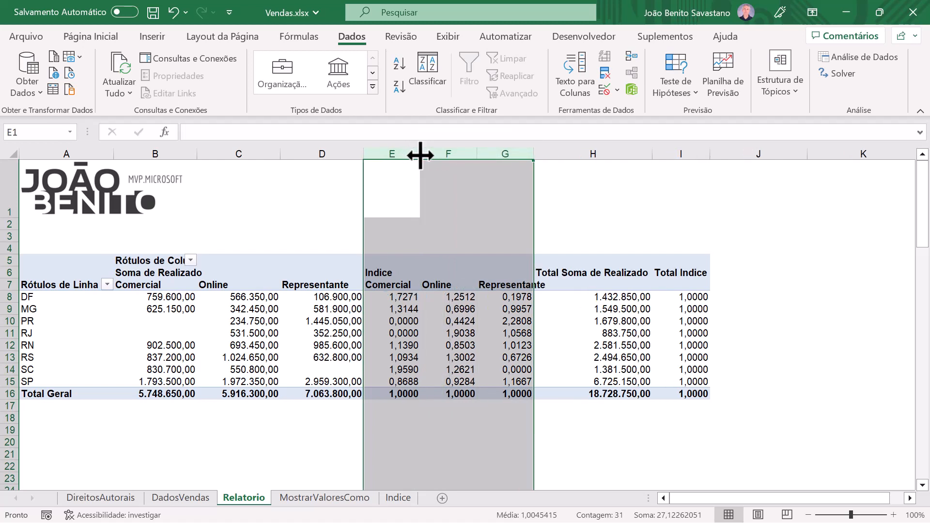
{"action": "left_click", "coordinate": [419, 334]}
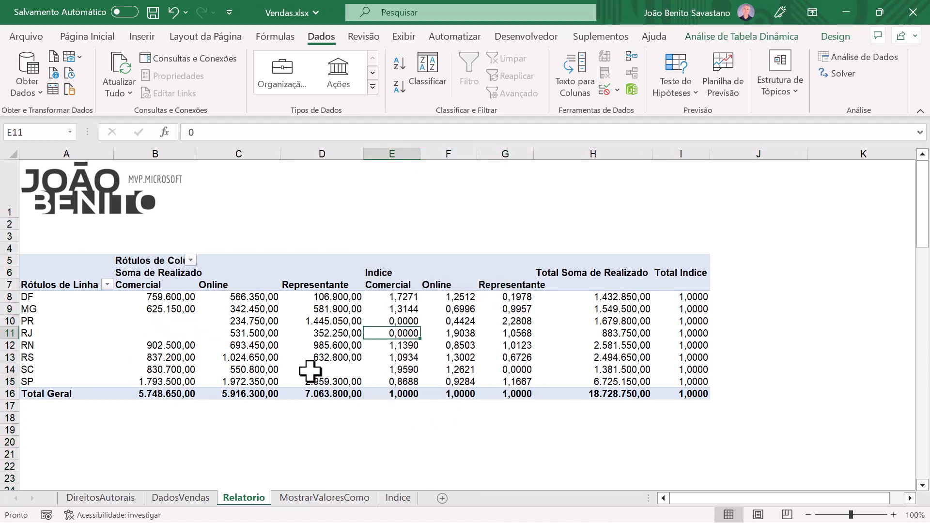
Step: Fill MG's Comercial cell yellow under Soma de Realizado and light green under Indice
{"action": "mouse_move", "coordinate": [167, 317]}
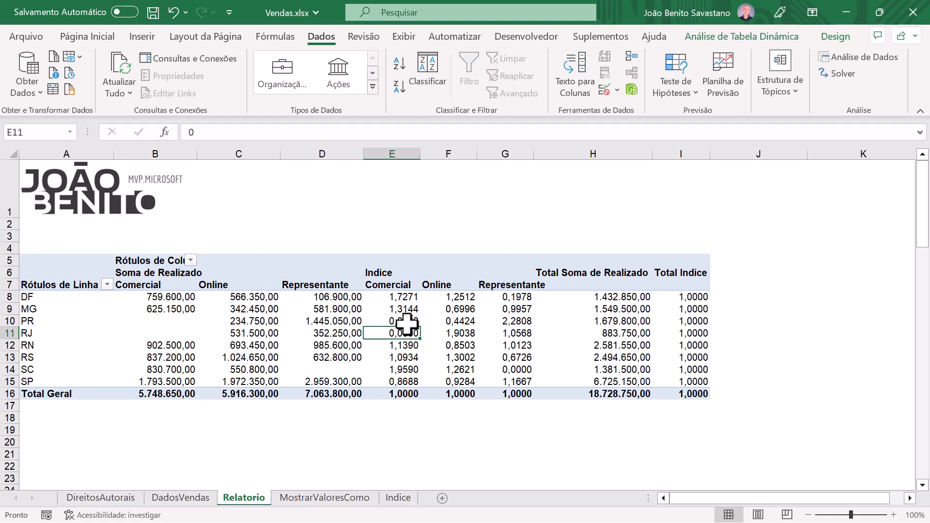
{"action": "mouse_move", "coordinate": [416, 336]}
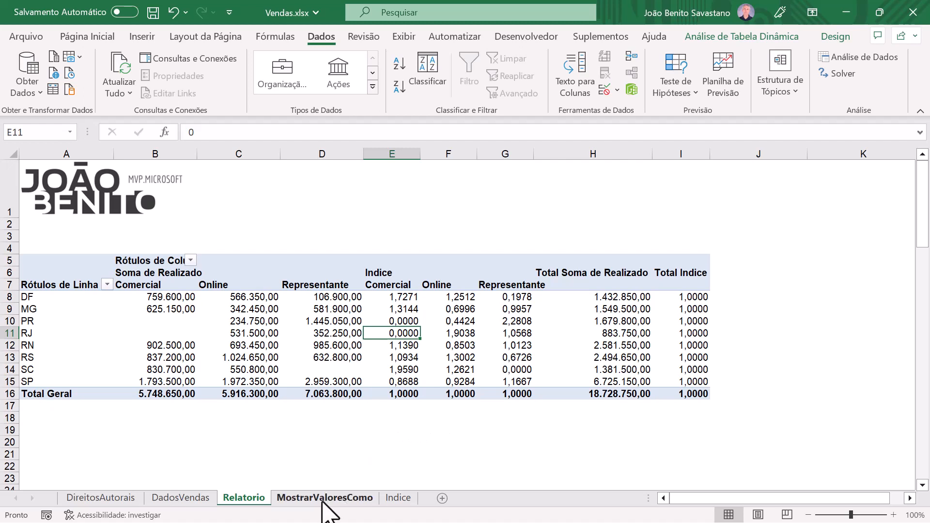
{"action": "left_click", "coordinate": [155, 311]}
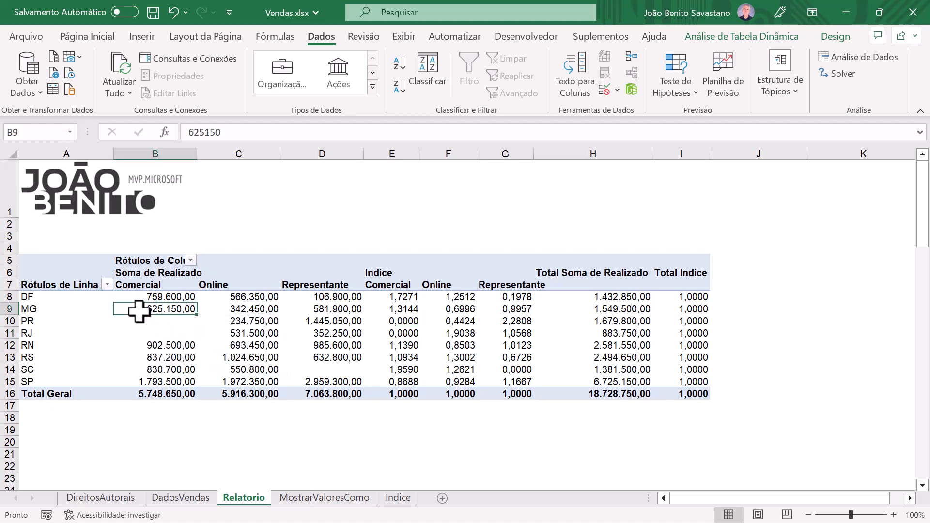
{"action": "left_click", "coordinate": [95, 37]}
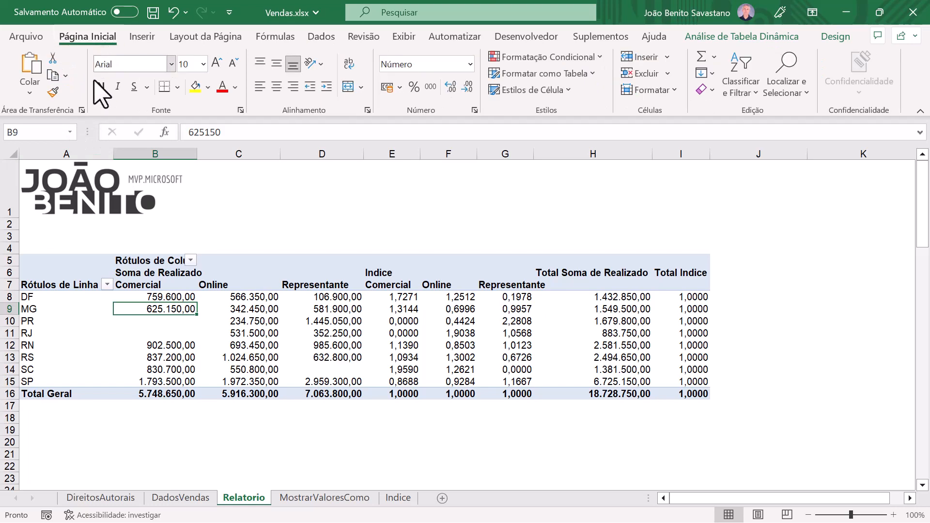
{"action": "left_click", "coordinate": [195, 87]}
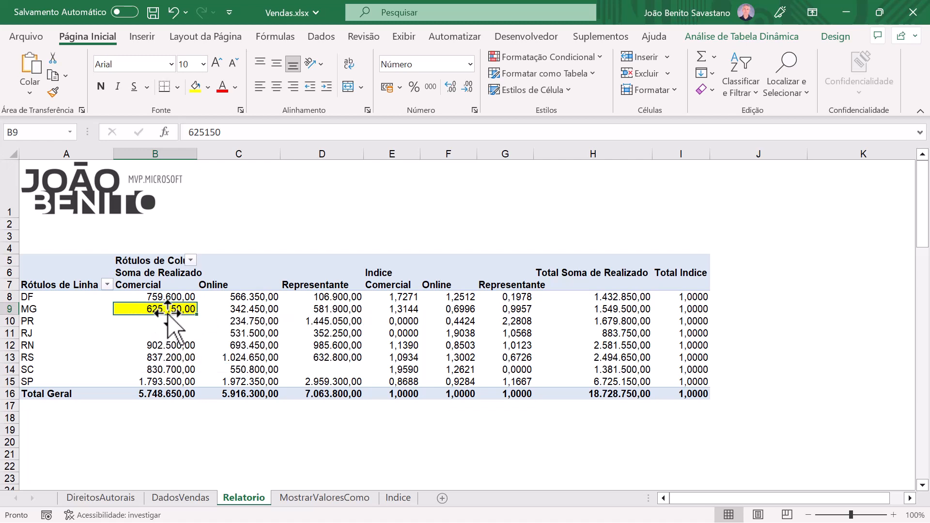
{"action": "left_click", "coordinate": [408, 310]}
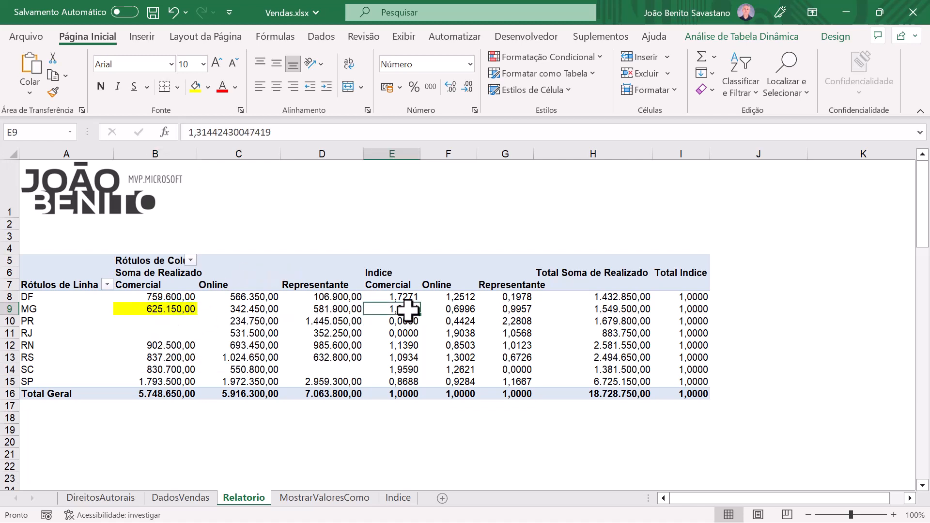
{"action": "left_click", "coordinate": [208, 88]}
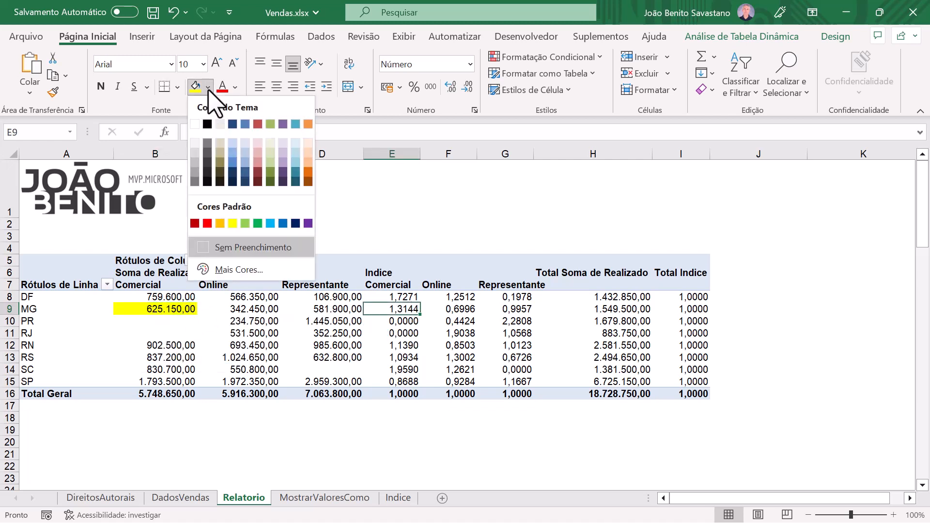
{"action": "left_click", "coordinate": [245, 224]}
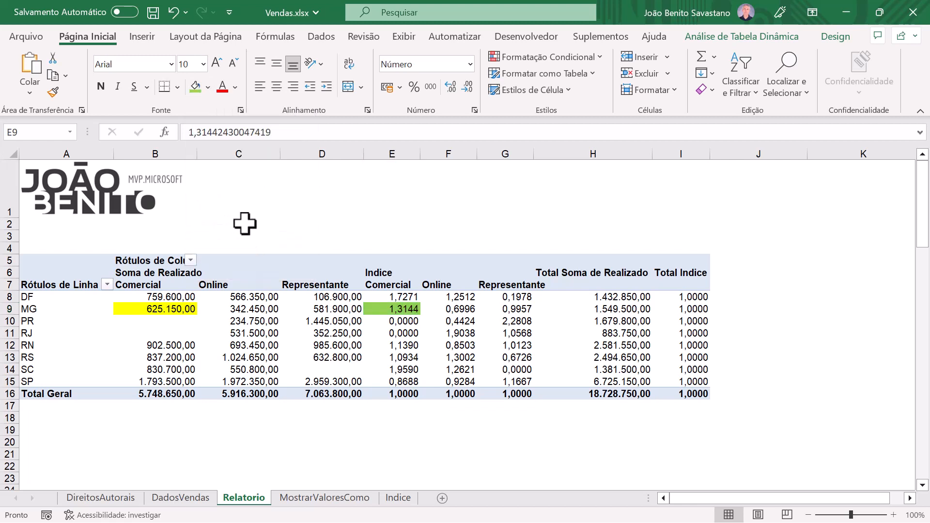
Step: Fill RS's Representante cell yellow under Soma de Realizado and light green under Indice
{"action": "mouse_move", "coordinate": [378, 311]}
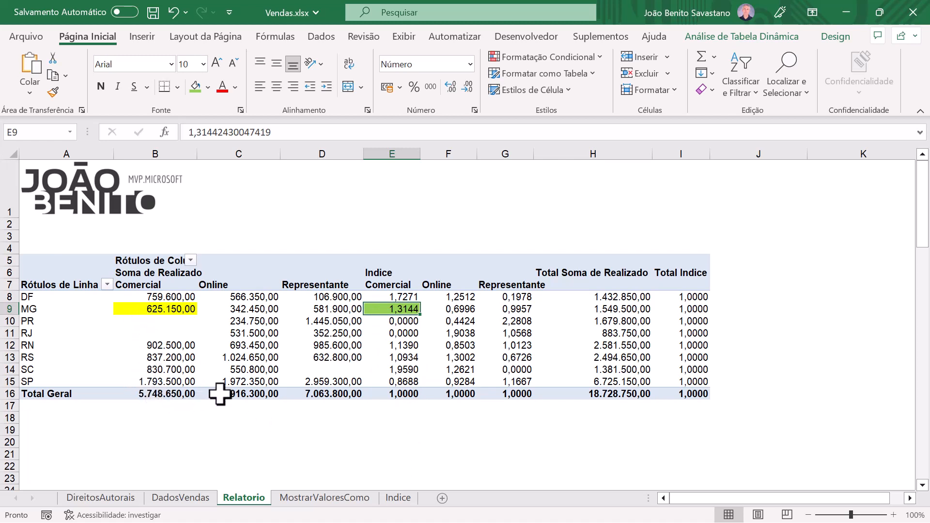
{"action": "left_click", "coordinate": [338, 358]}
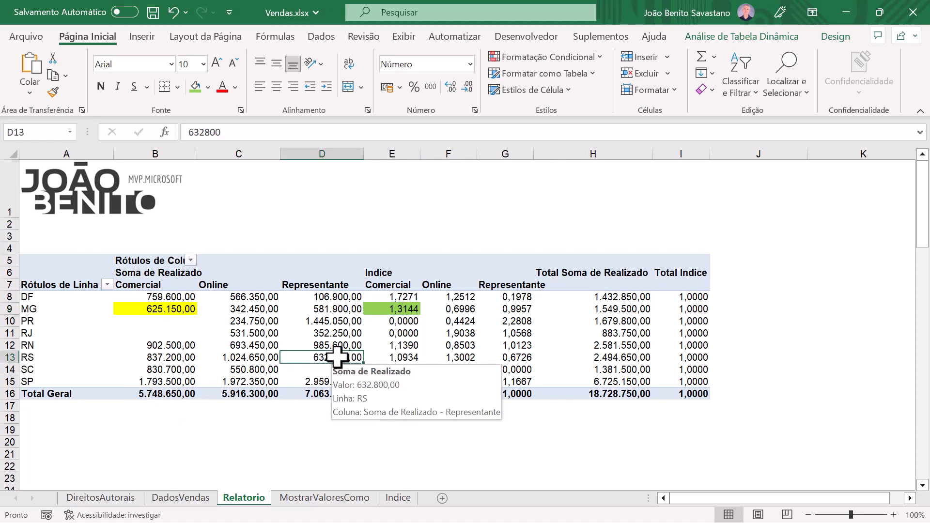
{"action": "left_click", "coordinate": [207, 87]}
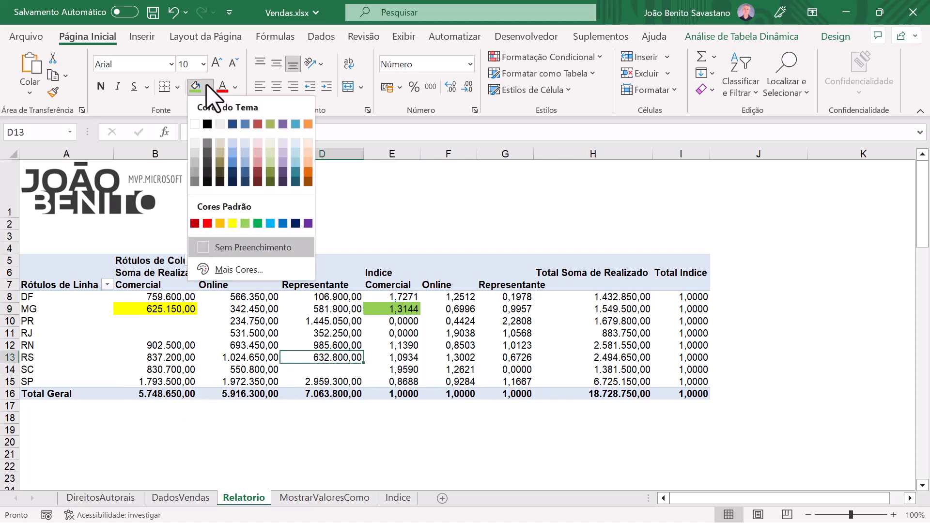
{"action": "left_click", "coordinate": [232, 223]}
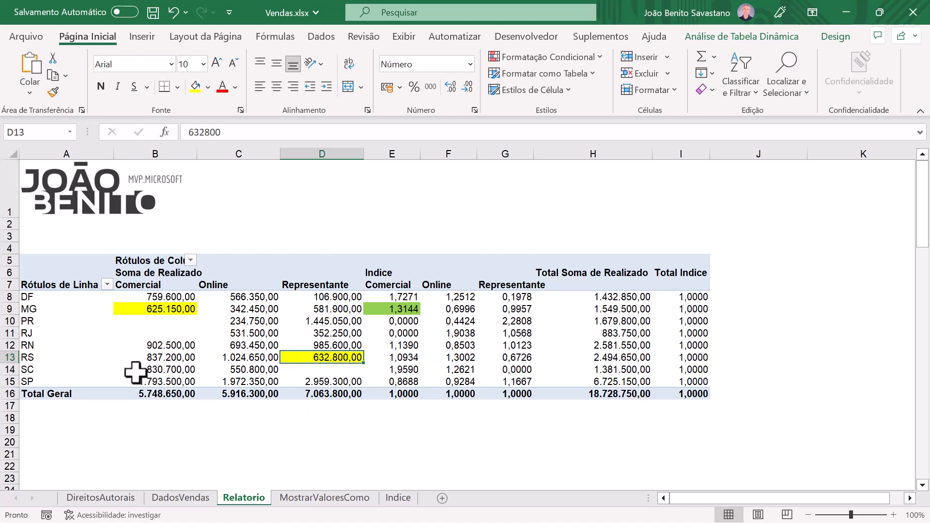
{"action": "left_click", "coordinate": [513, 360]}
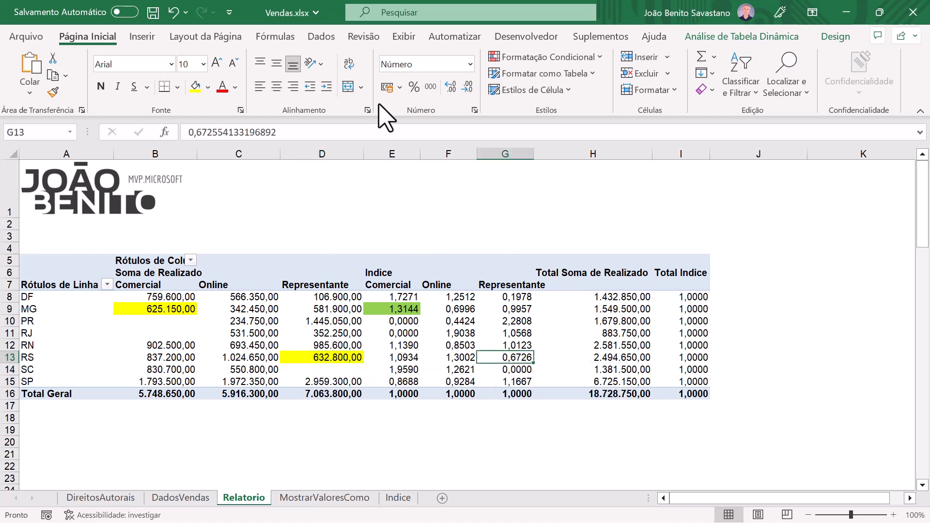
{"action": "left_click", "coordinate": [208, 87]}
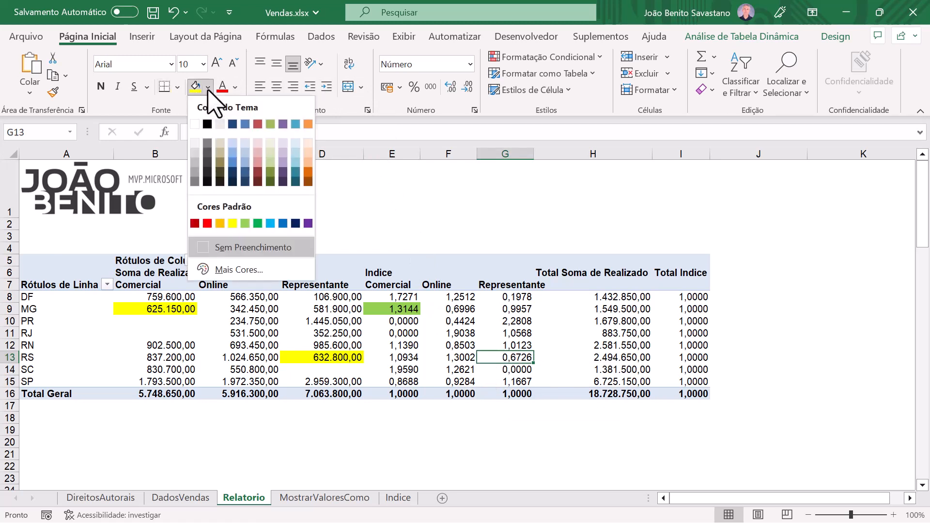
{"action": "left_click", "coordinate": [245, 224]}
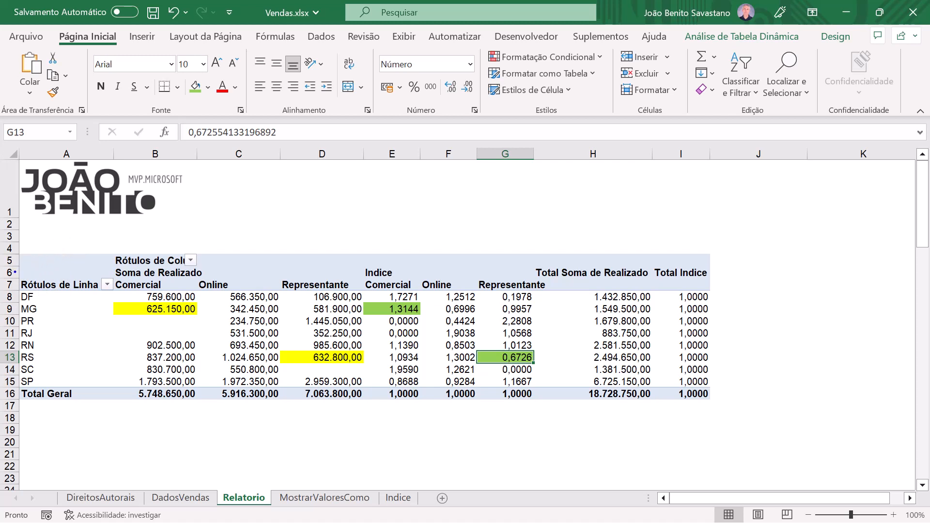
Step: Examine the state labels, the channel headings and the MG and RS rows of Soma de Realizado across the three channels
{"action": "mouse_move", "coordinate": [15, 273]}
{"action": "left_mouse_down"}
{"action": "mouse_move", "coordinate": [71, 336]}
{"action": "mouse_move", "coordinate": [83, 400]}
{"action": "mouse_move", "coordinate": [102, 411]}
{"action": "left_mouse_up"}
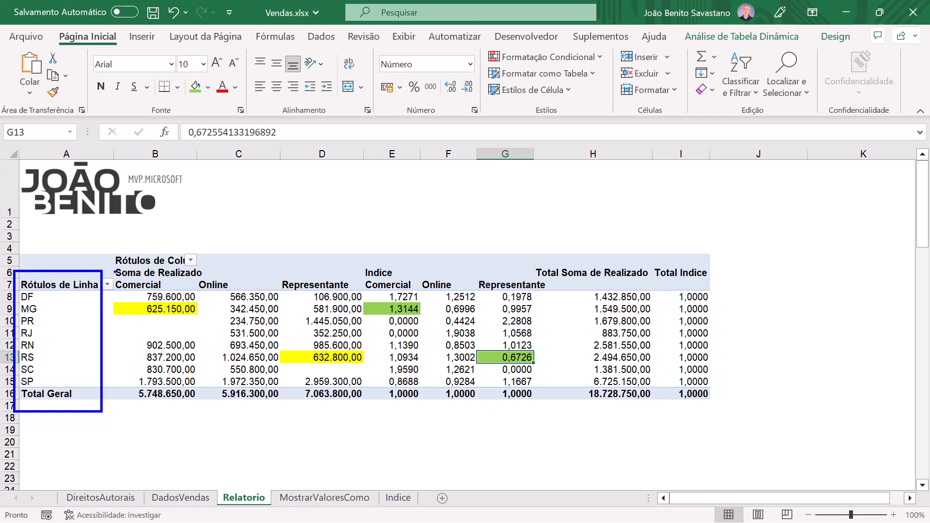
{"action": "mouse_move", "coordinate": [114, 271]}
{"action": "left_mouse_down"}
{"action": "mouse_move", "coordinate": [152, 296]}
{"action": "mouse_move", "coordinate": [362, 293]}
{"action": "left_mouse_up"}
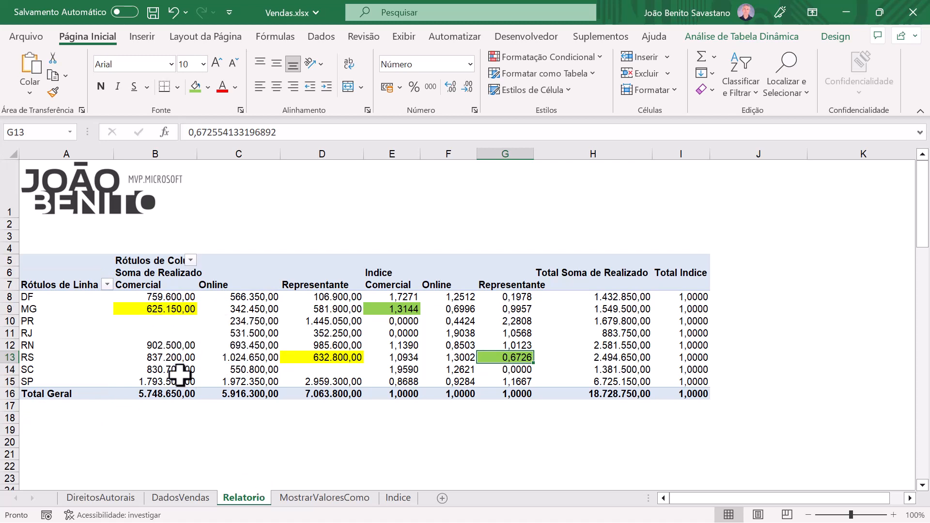
{"action": "mouse_move", "coordinate": [136, 307]}
{"action": "left_click_drag", "start_coordinate": [136, 308], "coordinate": [320, 310]}
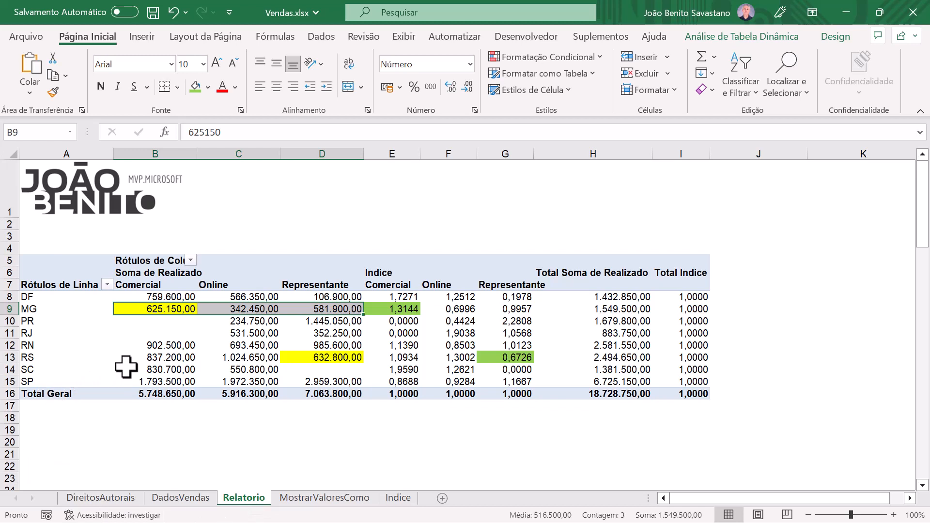
{"action": "mouse_move", "coordinate": [143, 359]}
{"action": "left_click_drag", "start_coordinate": [143, 359], "coordinate": [326, 359]}
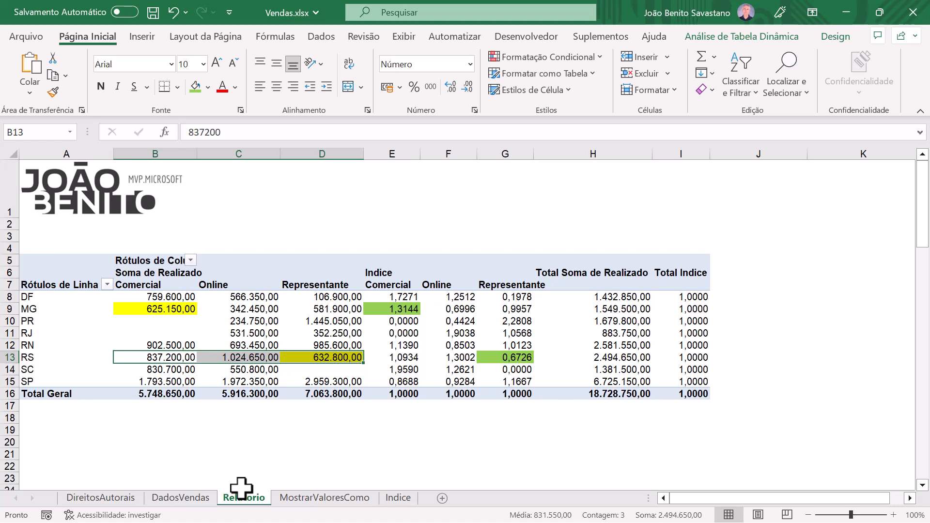
{"action": "left_click", "coordinate": [274, 431]}
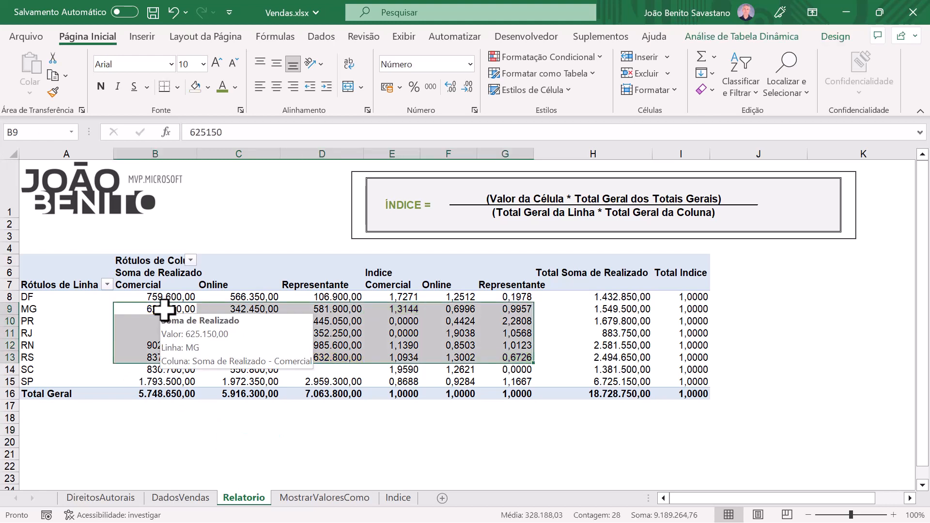
Step: Fill MG's Comercial cell and the overall Total Geral cell under Soma de Realizado with yellow
{"action": "left_click", "coordinate": [164, 310]}
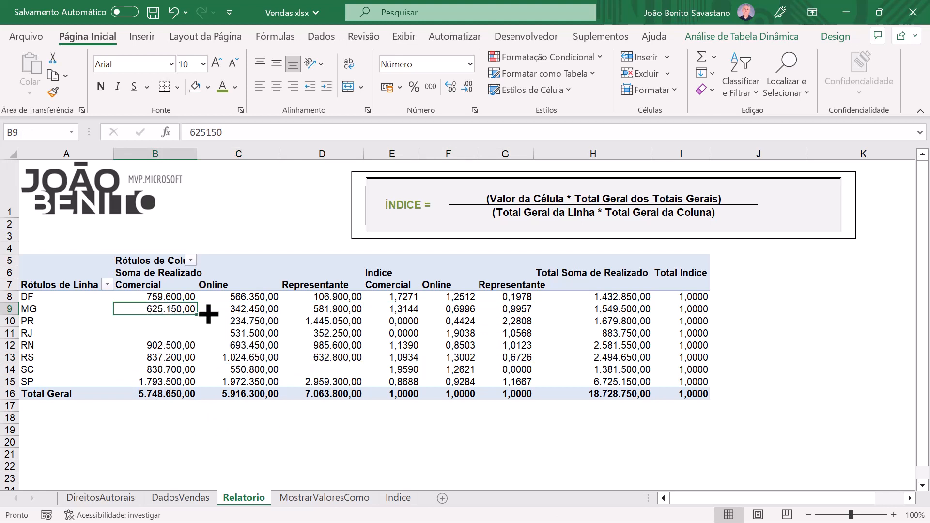
{"action": "mouse_move", "coordinate": [154, 312]}
{"action": "left_click", "coordinate": [208, 87]}
{"action": "left_click", "coordinate": [232, 224]}
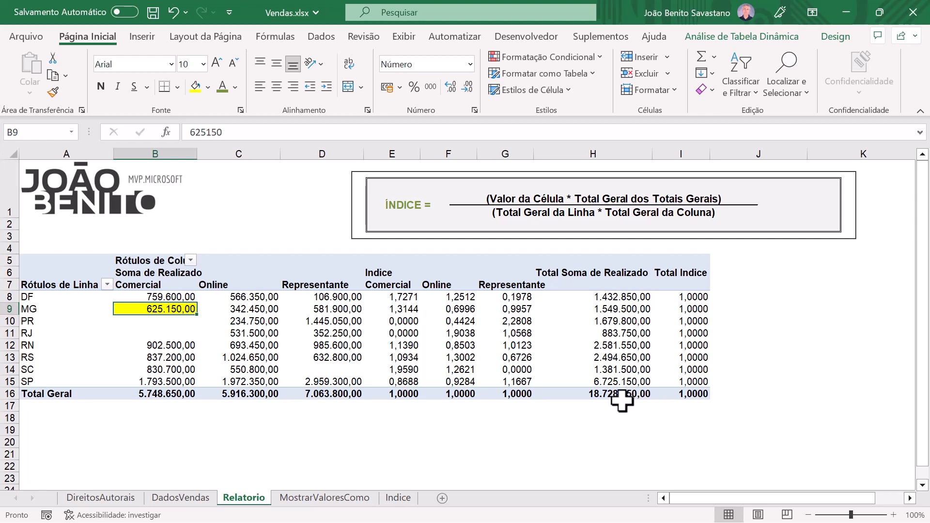
{"action": "mouse_move", "coordinate": [617, 396]}
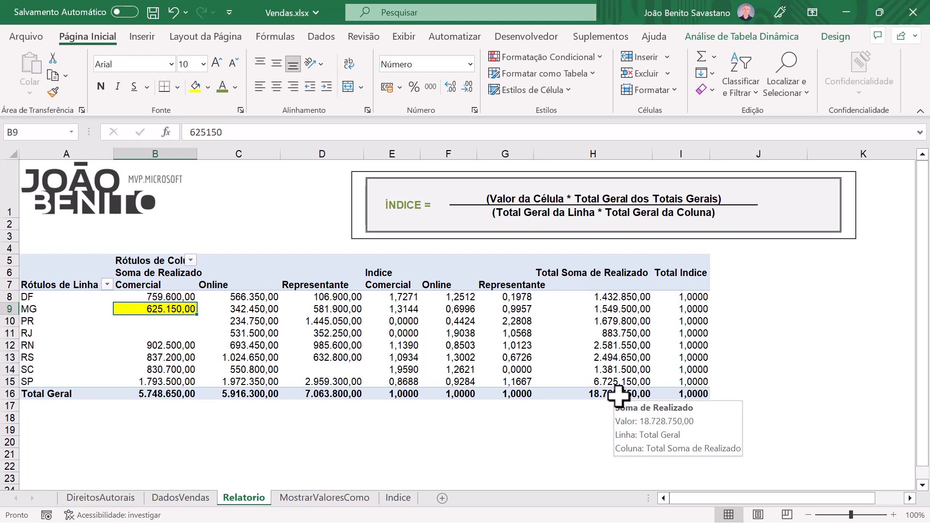
{"action": "left_click", "coordinate": [618, 396]}
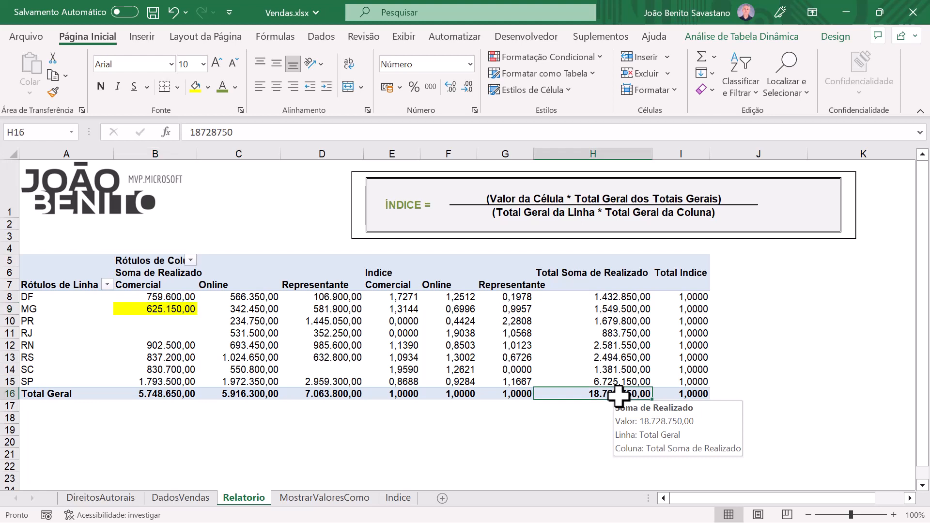
{"action": "left_click", "coordinate": [198, 88]}
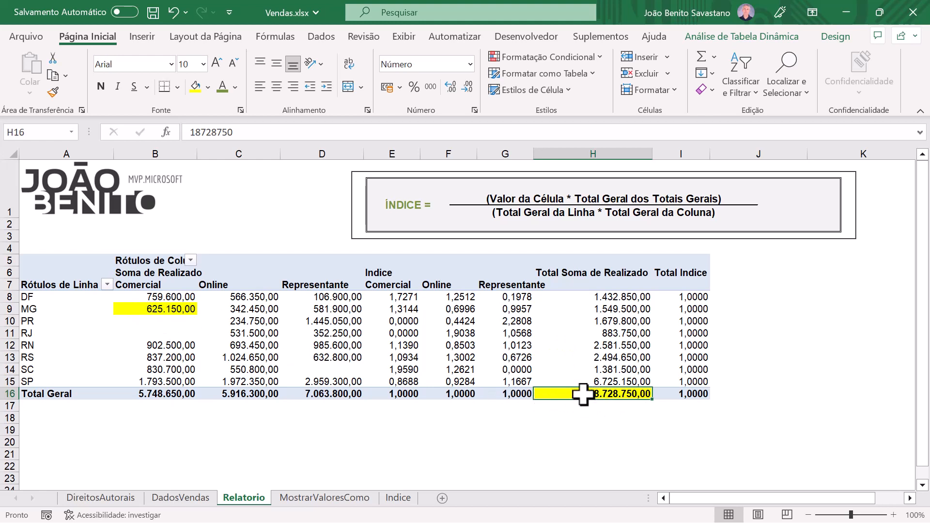
Step: Fill MG's row total and the Comercial column's Total Geral in Soma de Realizado yellow, and inspect MG's Comercial Indice
{"action": "mouse_move", "coordinate": [583, 393]}
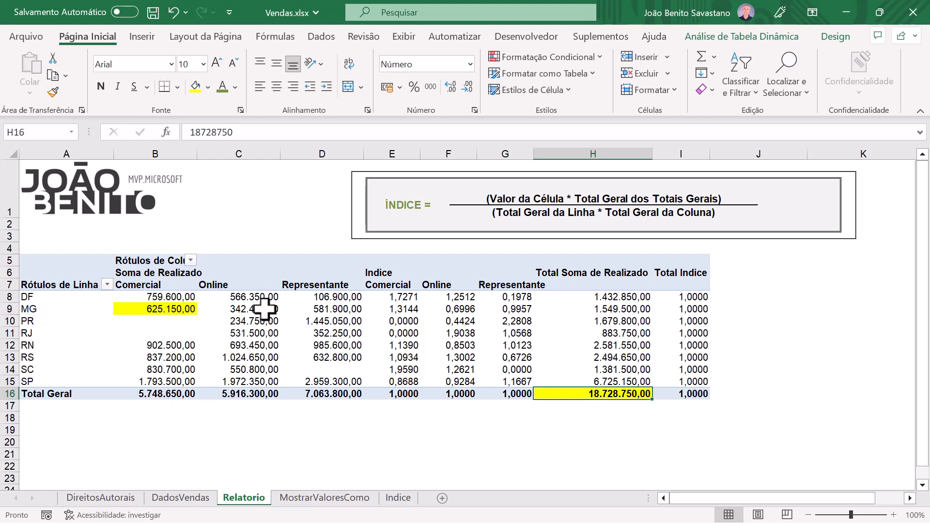
{"action": "left_click", "coordinate": [618, 311]}
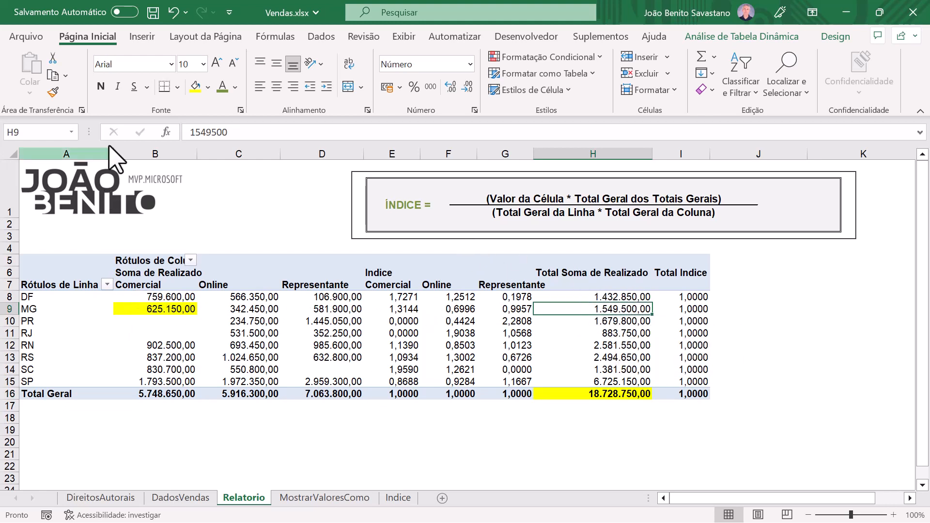
{"action": "left_click", "coordinate": [196, 88]}
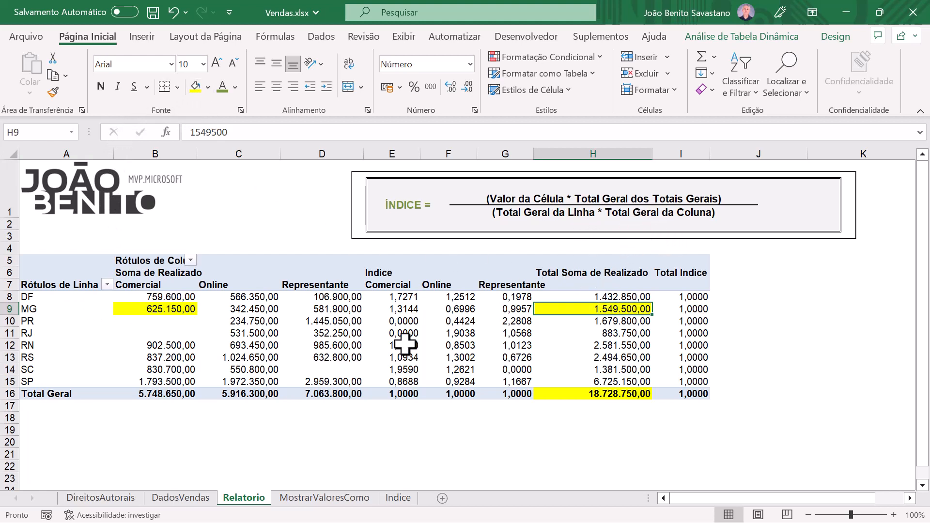
{"action": "left_click", "coordinate": [153, 397]}
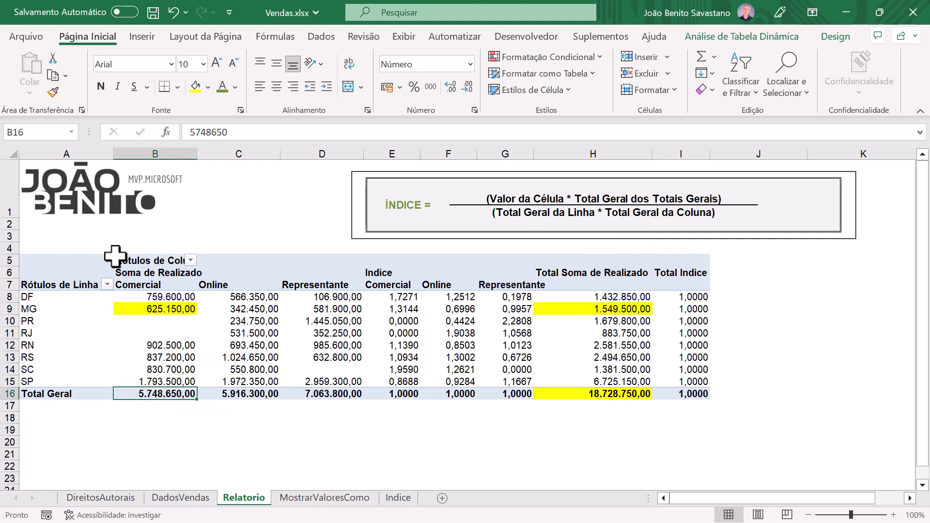
{"action": "left_click", "coordinate": [195, 87]}
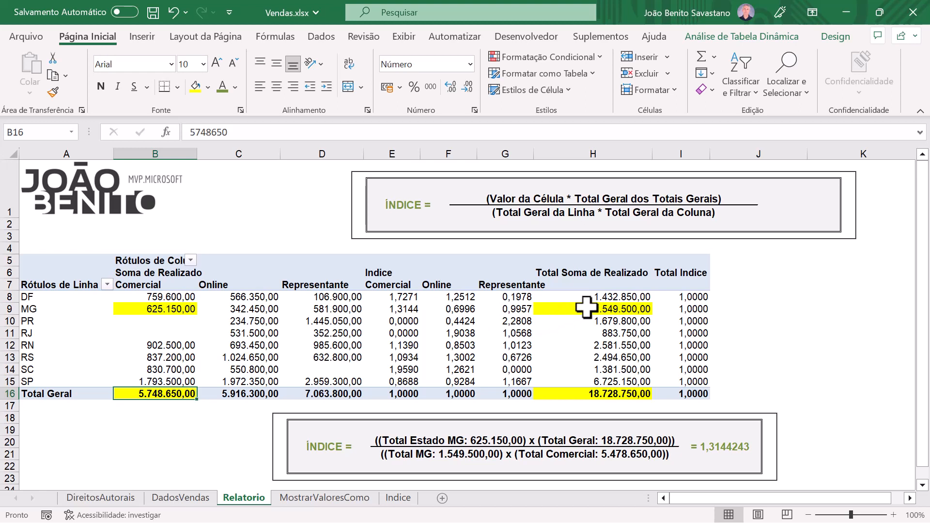
{"action": "mouse_move", "coordinate": [587, 307]}
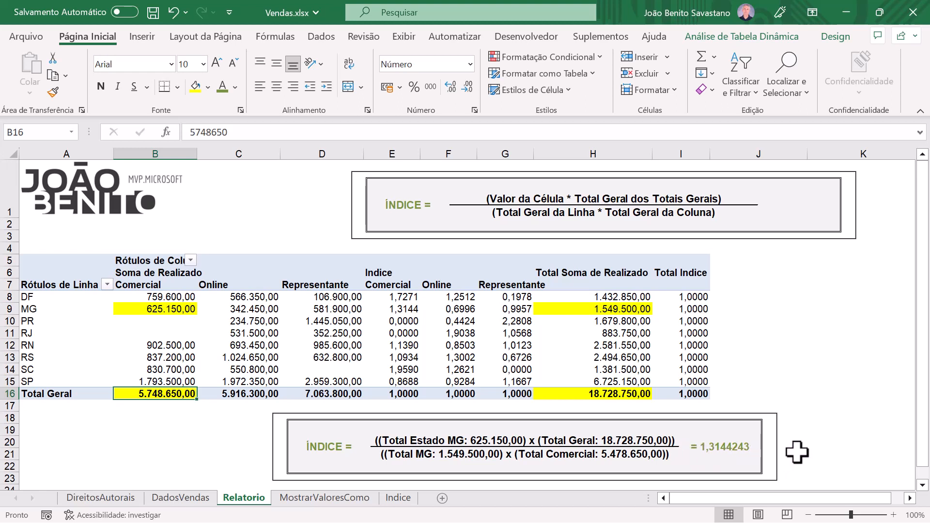
{"action": "left_click", "coordinate": [395, 309]}
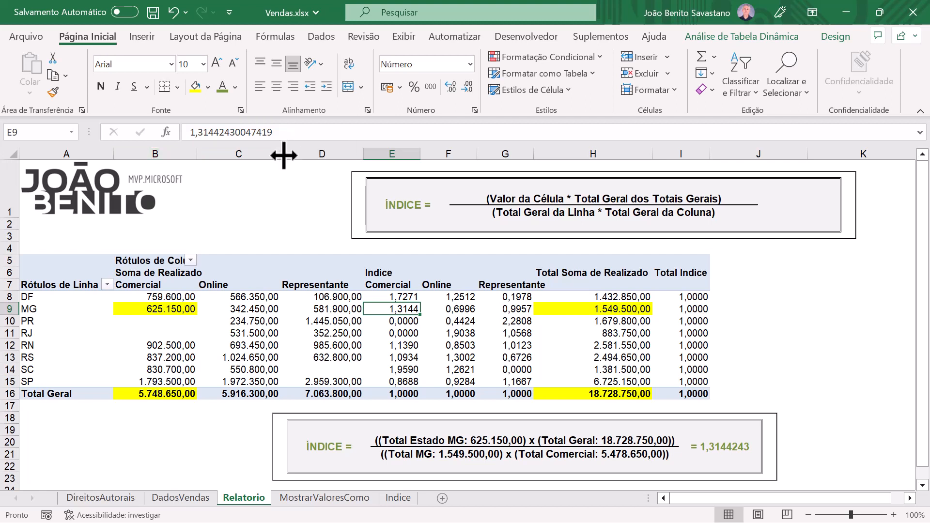
{"action": "mouse_move", "coordinate": [228, 318]}
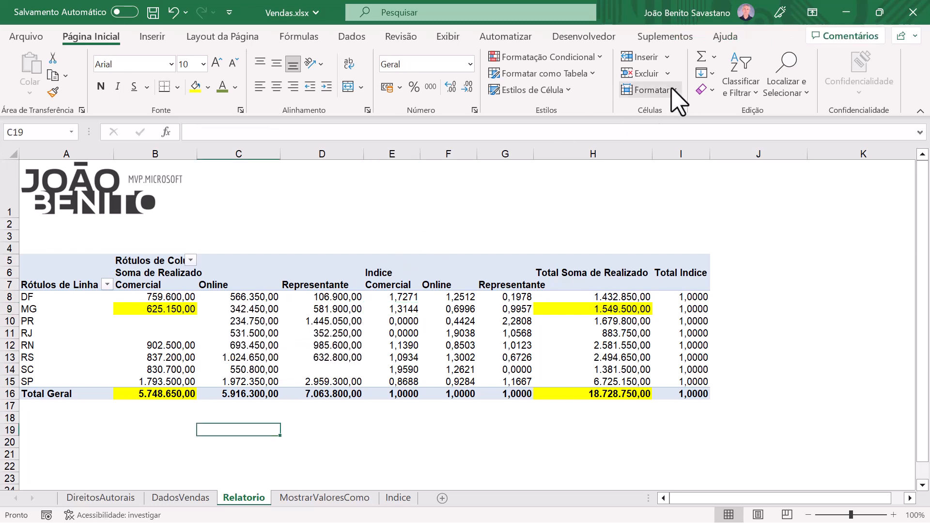
Step: Replace Estado with Cliente as the pivot table's row field and close the field list
{"action": "left_click", "coordinate": [358, 321]}
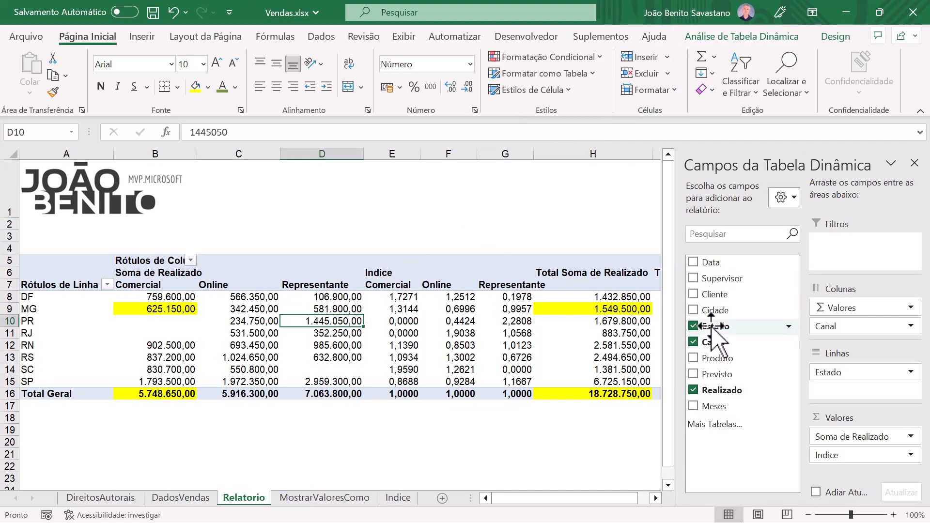
{"action": "mouse_move", "coordinate": [711, 326]}
{"action": "left_mouse_down"}
{"action": "mouse_move", "coordinate": [707, 340]}
{"action": "mouse_move", "coordinate": [838, 372]}
{"action": "left_mouse_up"}
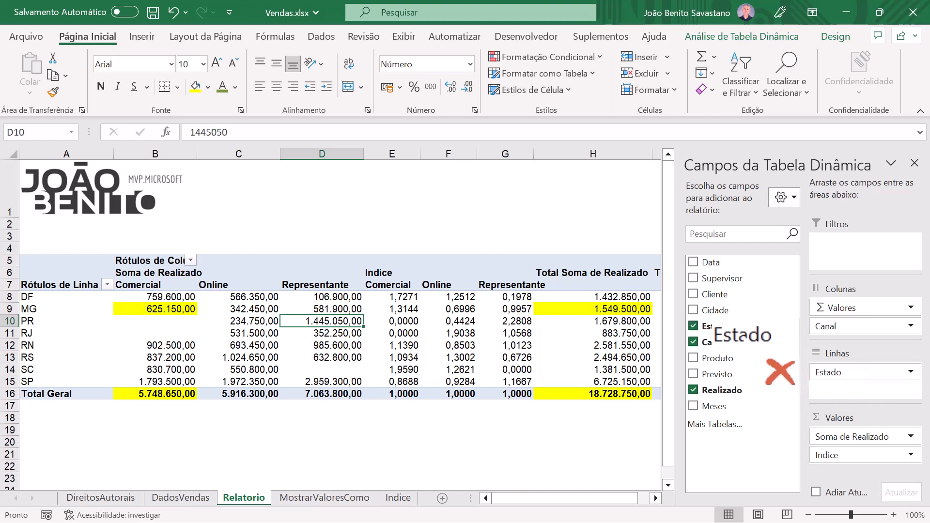
{"action": "left_click_drag", "start_coordinate": [744, 337], "coordinate": [743, 337]}
{"action": "left_click_drag", "start_coordinate": [706, 295], "coordinate": [839, 376]}
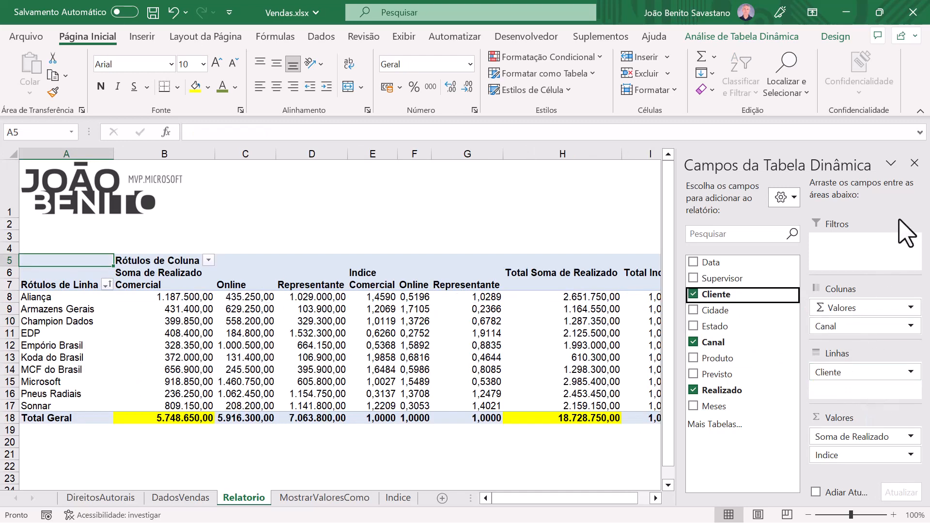
{"action": "left_click", "coordinate": [915, 164]}
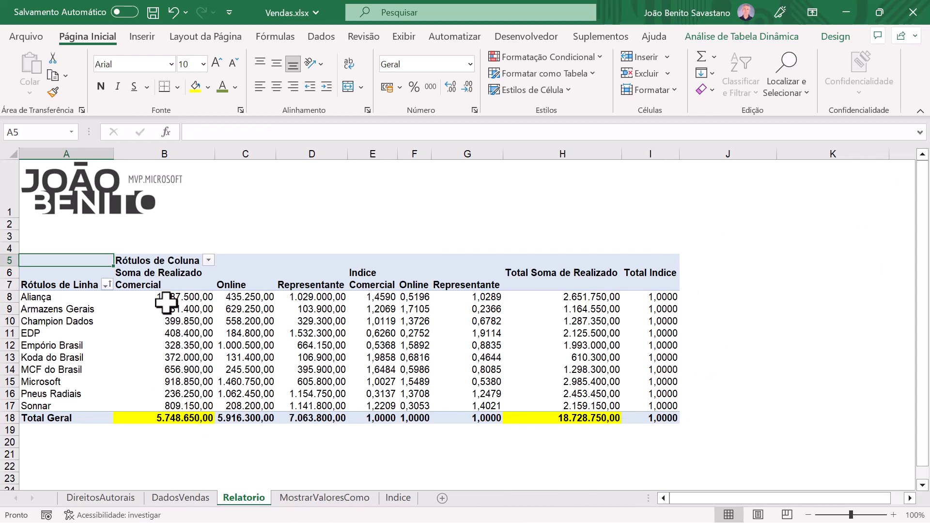
Step: Fill Aliança's Online cell yellow under both Soma de Realizado and Indice
{"action": "mouse_move", "coordinate": [171, 300]}
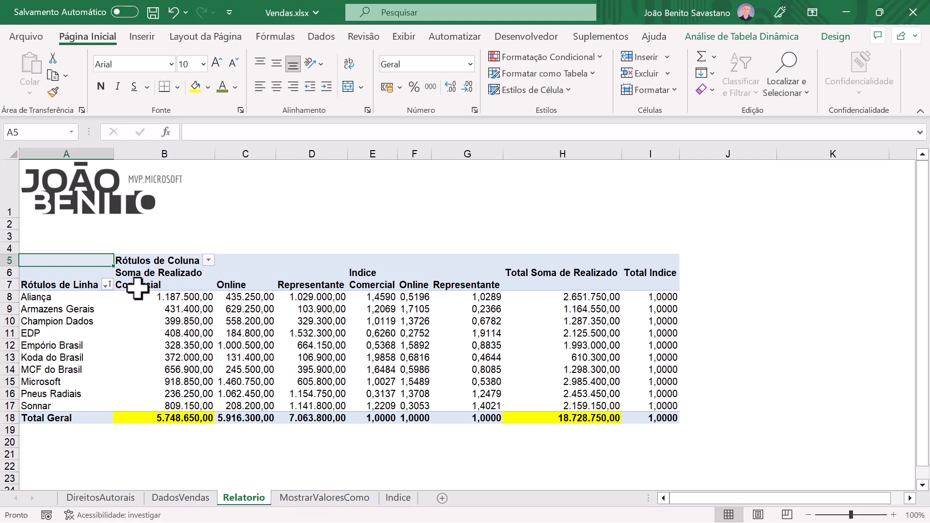
{"action": "mouse_move", "coordinate": [290, 288]}
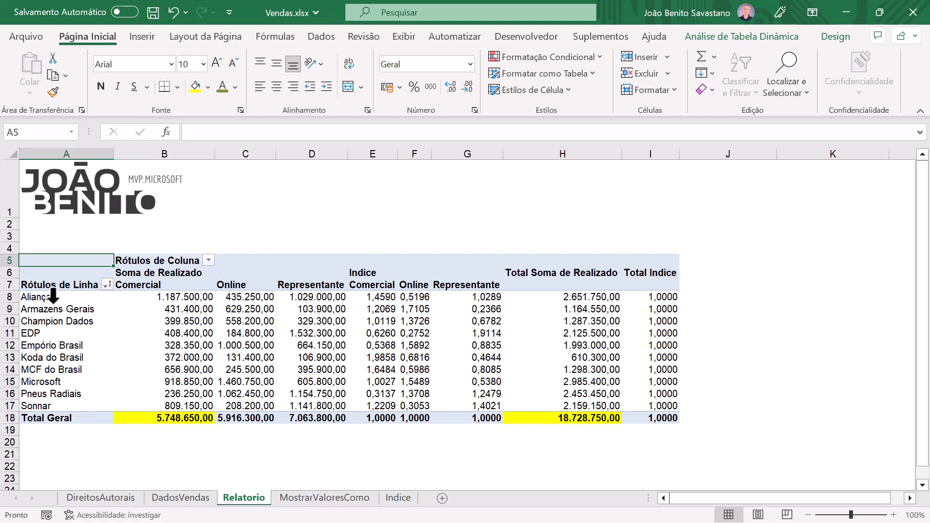
{"action": "mouse_move", "coordinate": [48, 398]}
{"action": "left_click", "coordinate": [245, 297]}
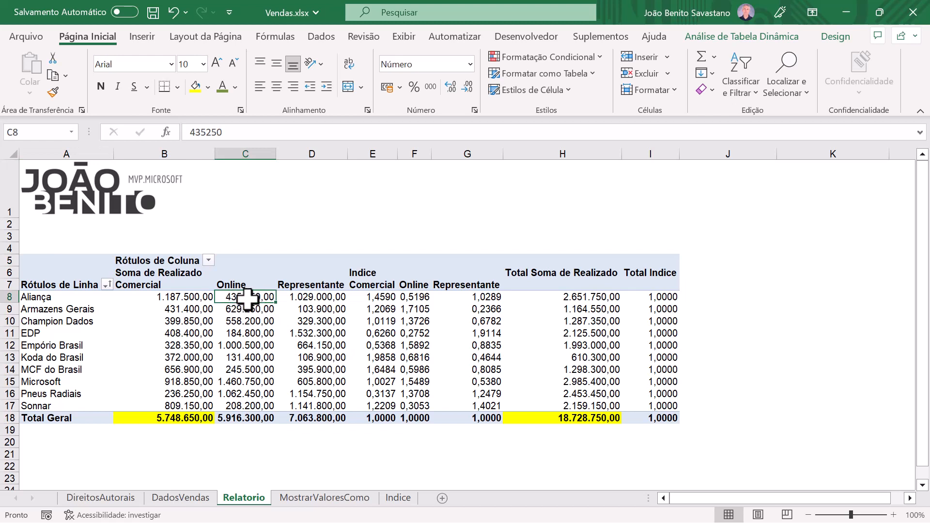
{"action": "mouse_move", "coordinate": [248, 298]}
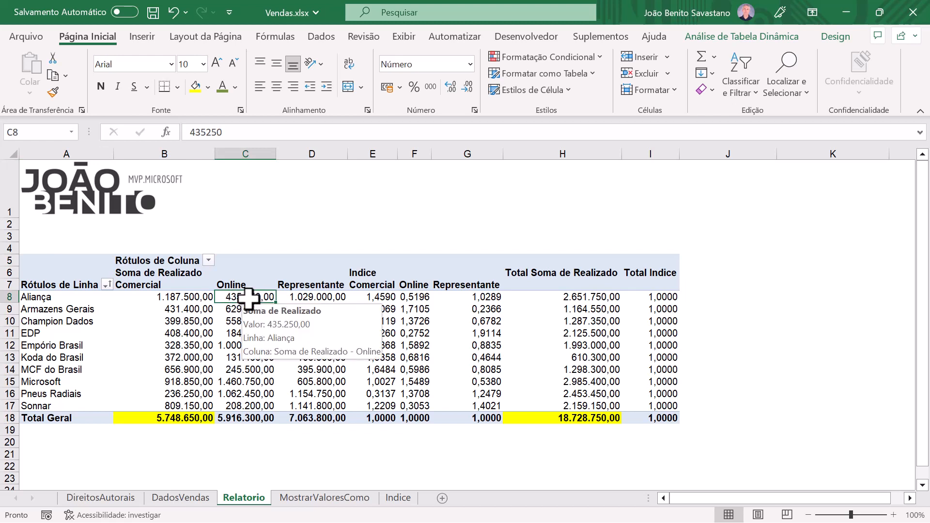
{"action": "left_click", "coordinate": [196, 87]}
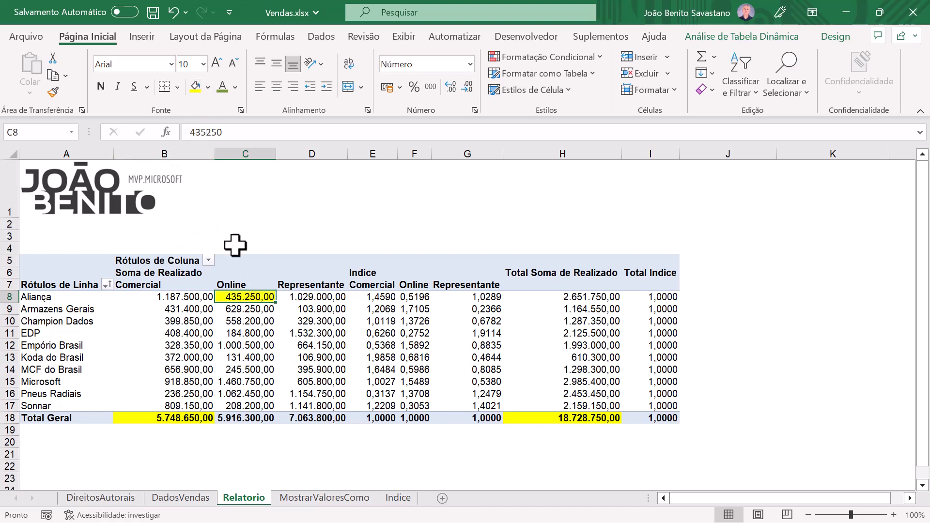
{"action": "left_click", "coordinate": [423, 299]}
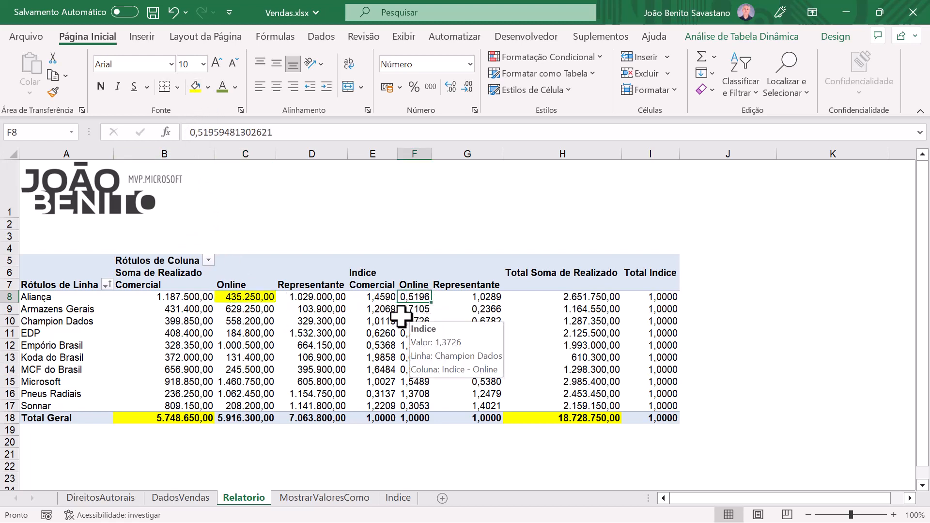
{"action": "left_click", "coordinate": [196, 87]}
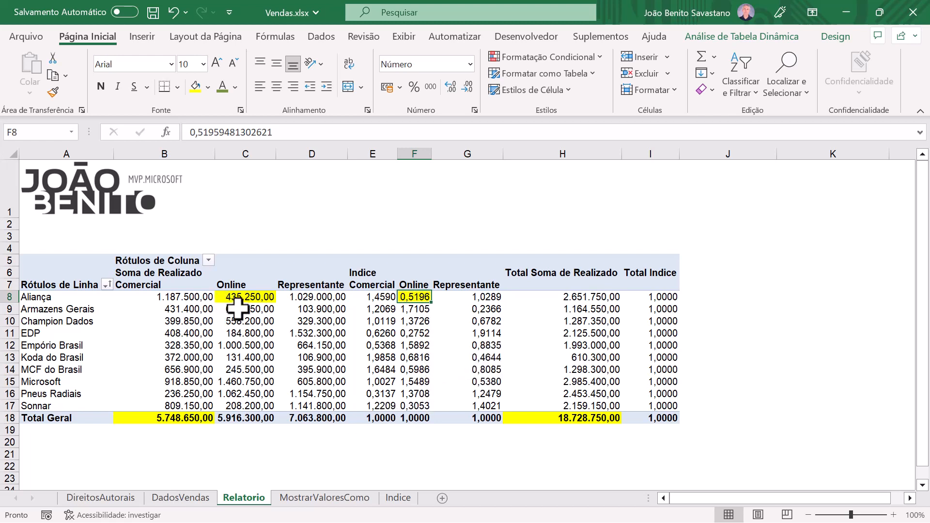
Step: Fill MCF do Brasil's Representante cell yellow under both Soma de Realizado and Indice
{"action": "left_click", "coordinate": [307, 370]}
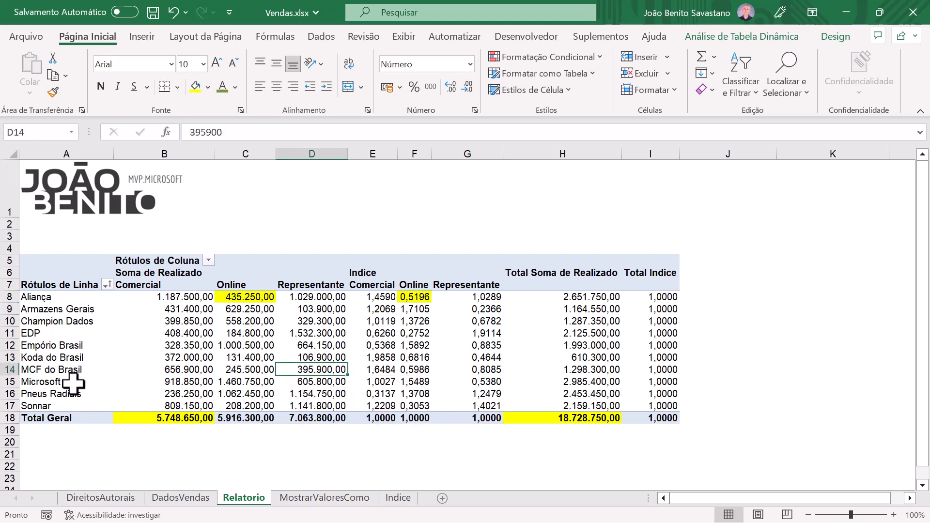
{"action": "left_click", "coordinate": [197, 88]}
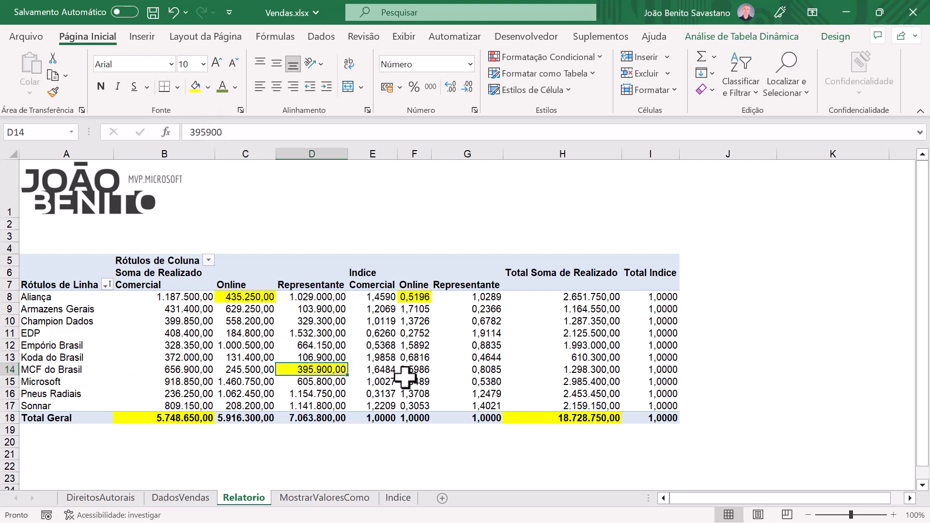
{"action": "mouse_move", "coordinate": [421, 378]}
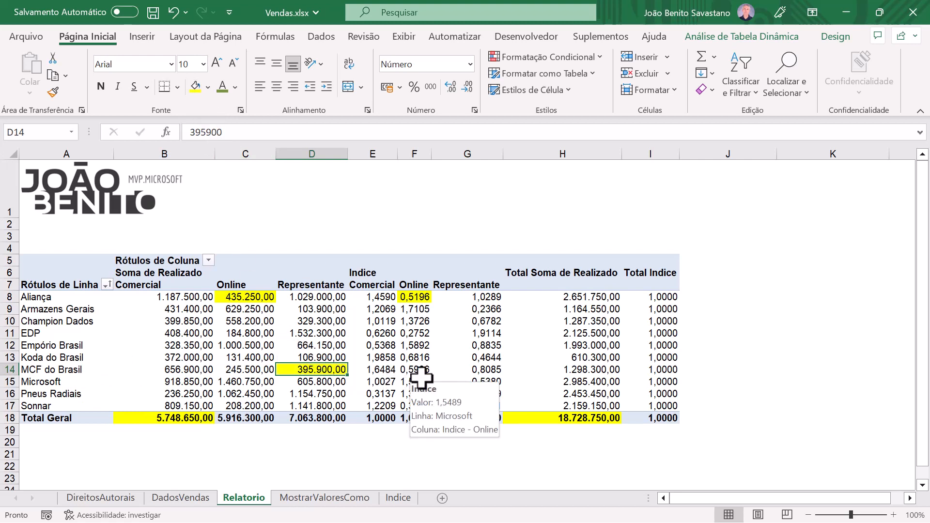
{"action": "left_click", "coordinate": [492, 371]}
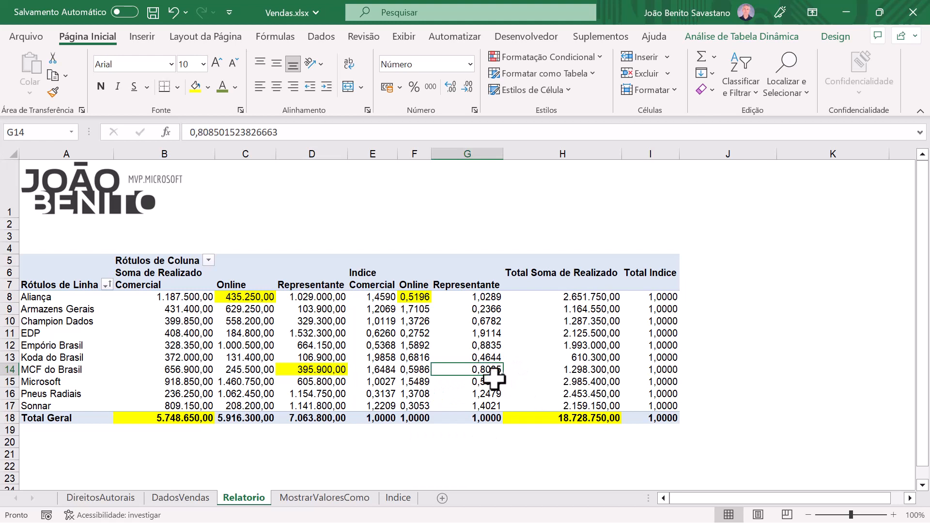
{"action": "left_click", "coordinate": [197, 88]}
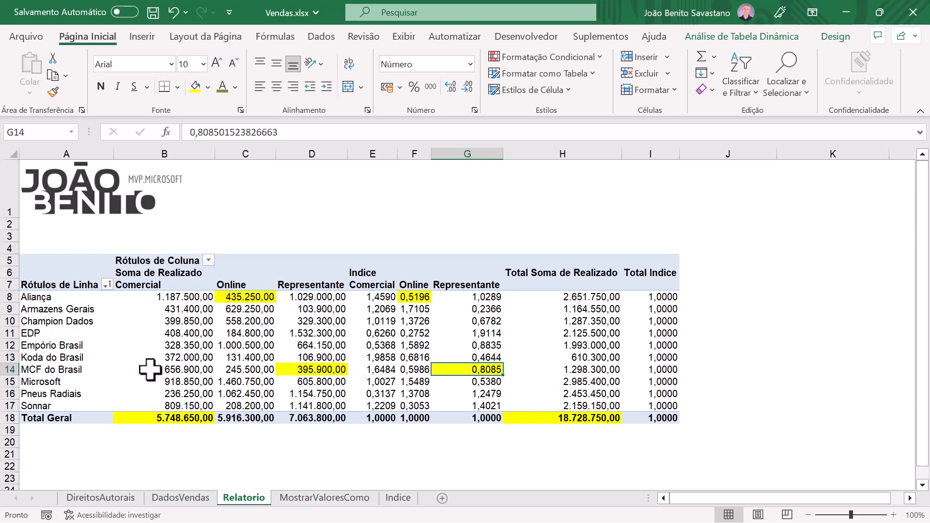
{"action": "mouse_move", "coordinate": [320, 373]}
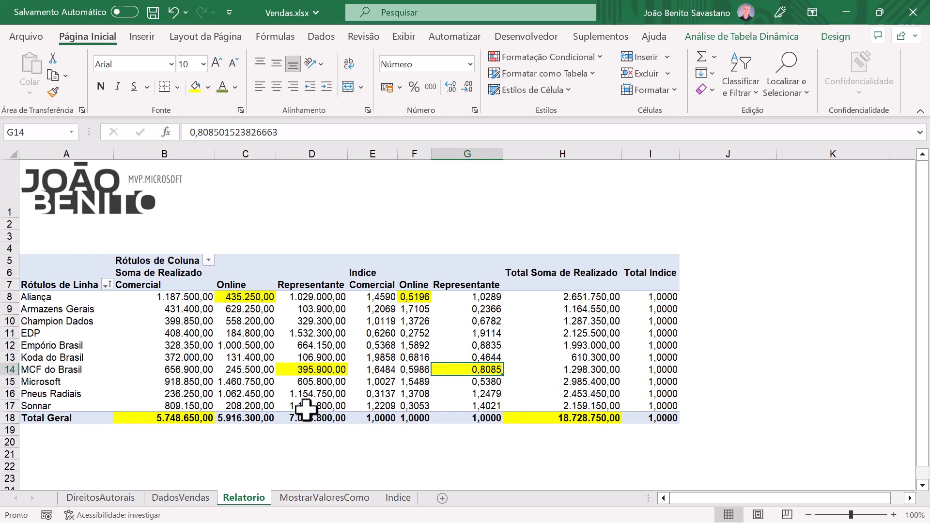